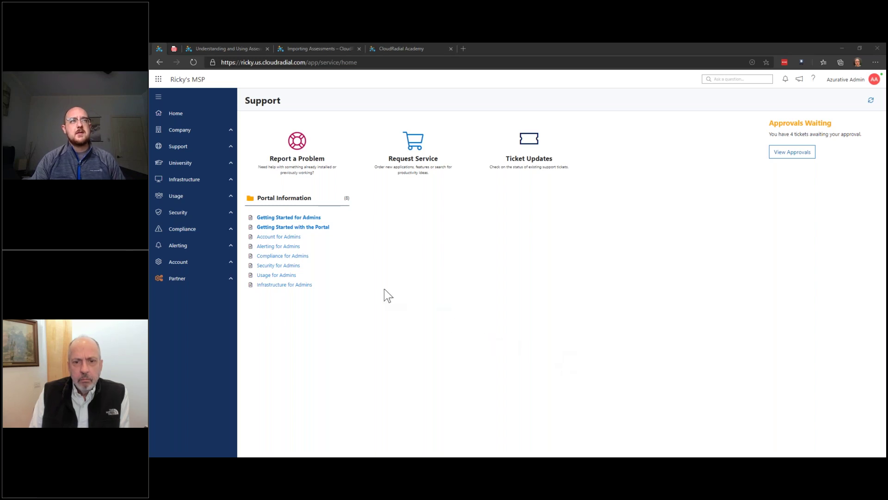
Step: Go to Compliance > Assessments in the left sidebar to list the existing assessments
click(214, 235)
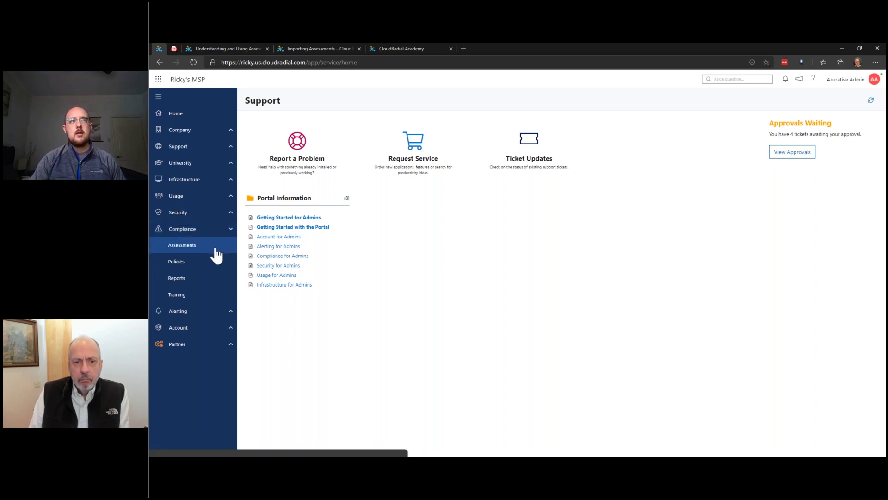
click(215, 253)
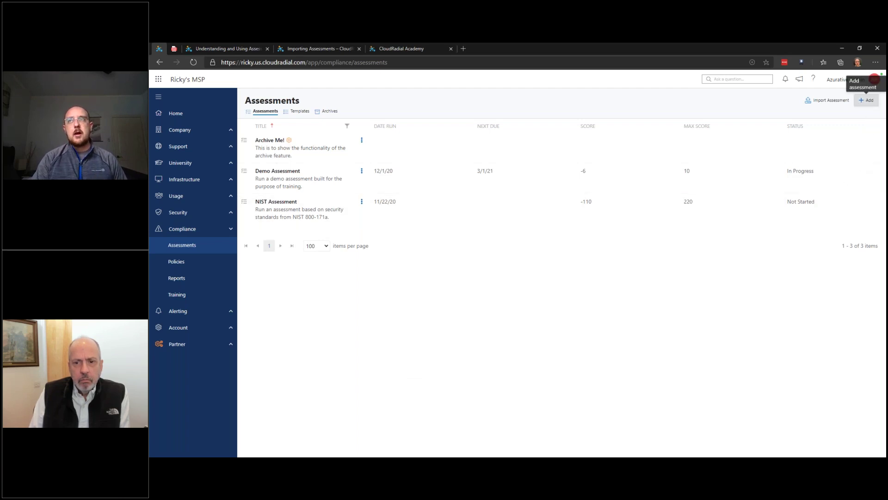
Step: Start a new assessment titled 'Test' with short description 'Test description.'
click(867, 100)
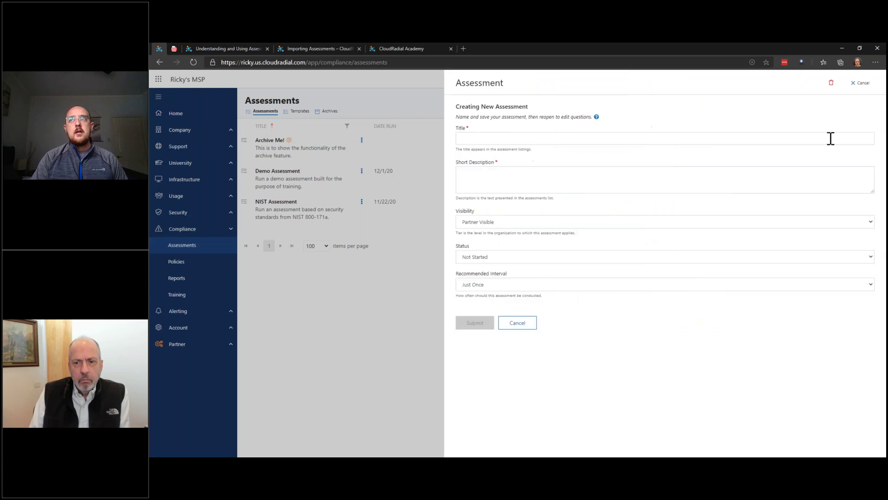
click(792, 136)
text(Test)
key(Tab)
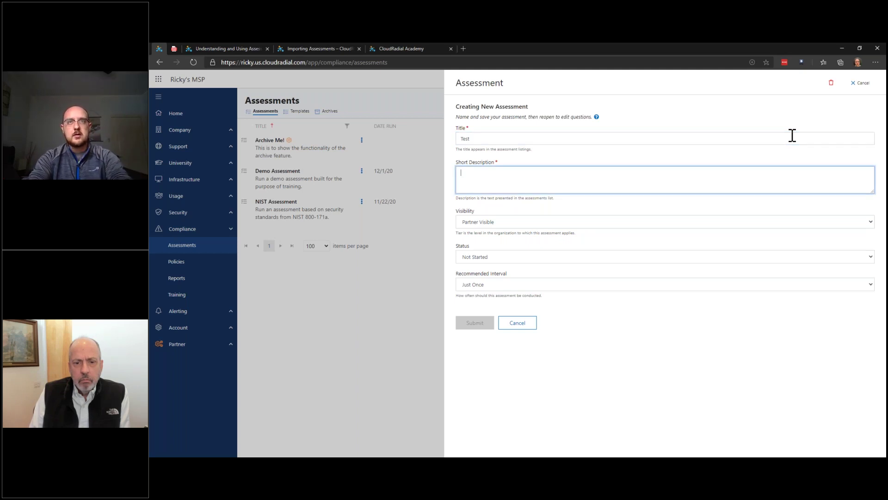
text(Test description.)
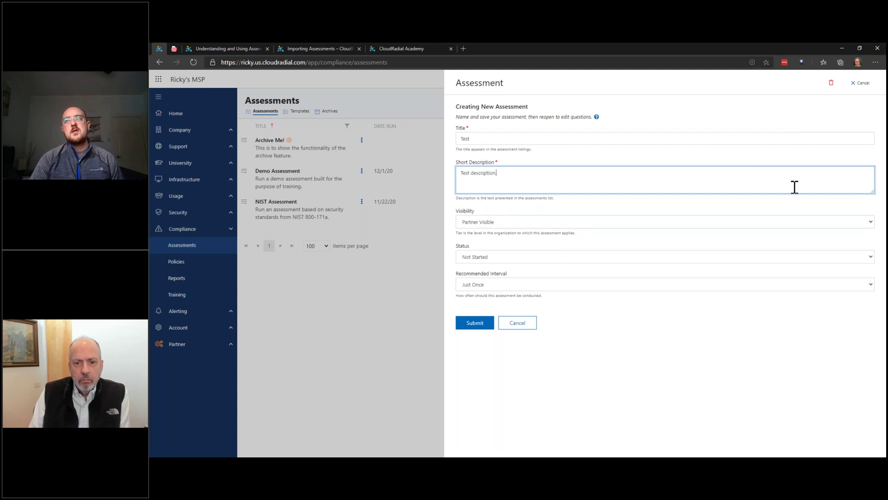
click(803, 204)
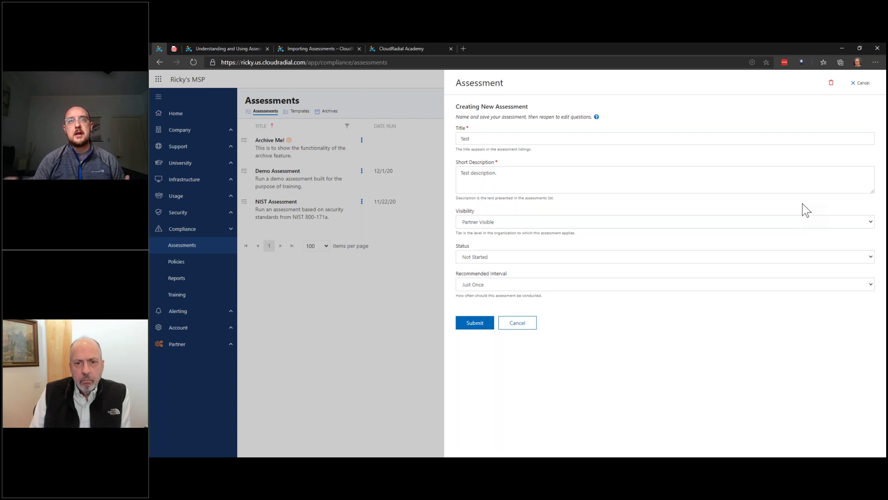
Step: Set visibility to Client Visible, status In Progress, interval Just Once, and submit
click(771, 227)
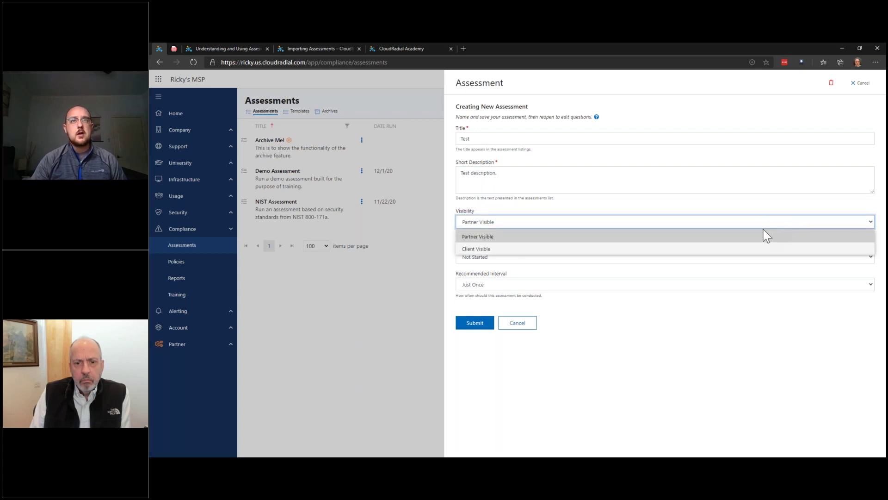
click(762, 245)
click(730, 237)
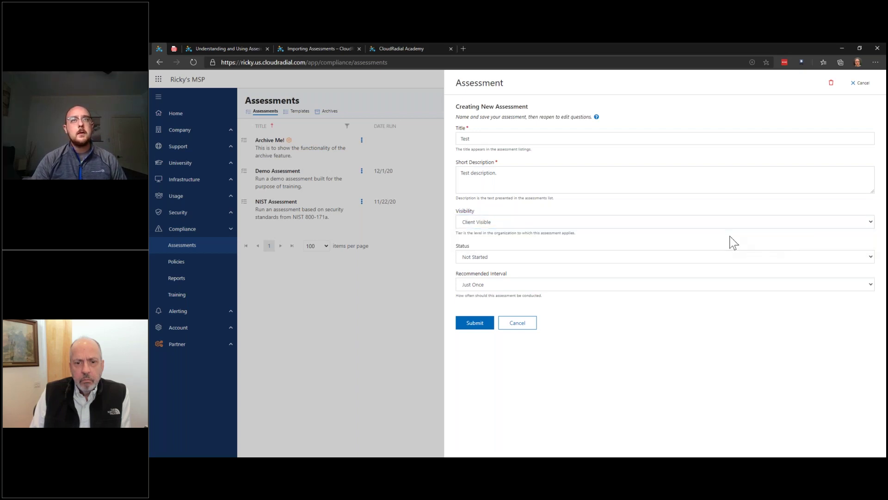
click(725, 260)
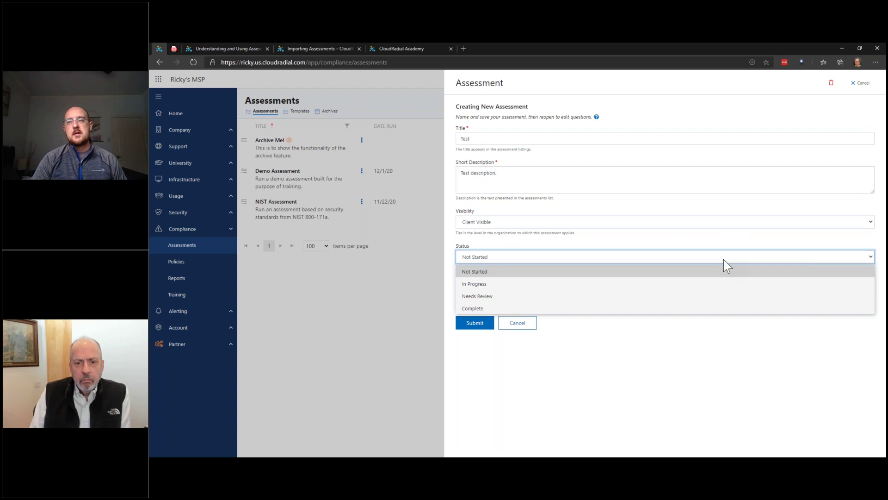
click(725, 283)
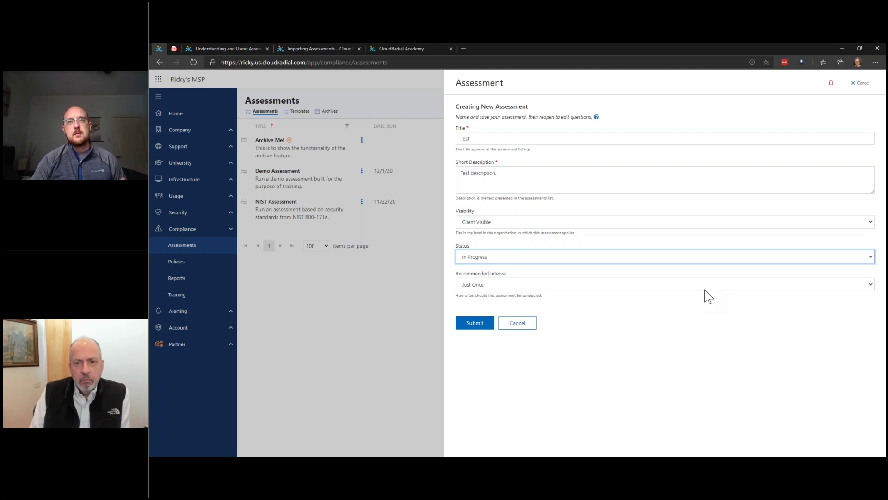
click(708, 285)
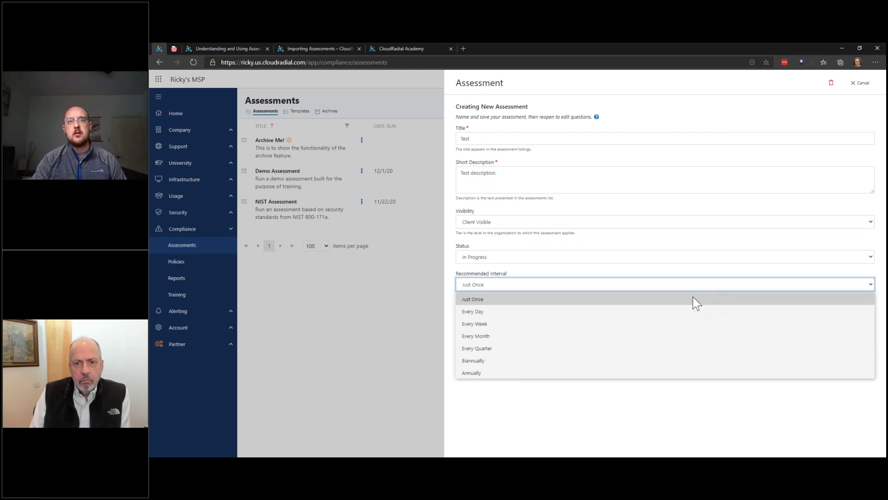
click(696, 303)
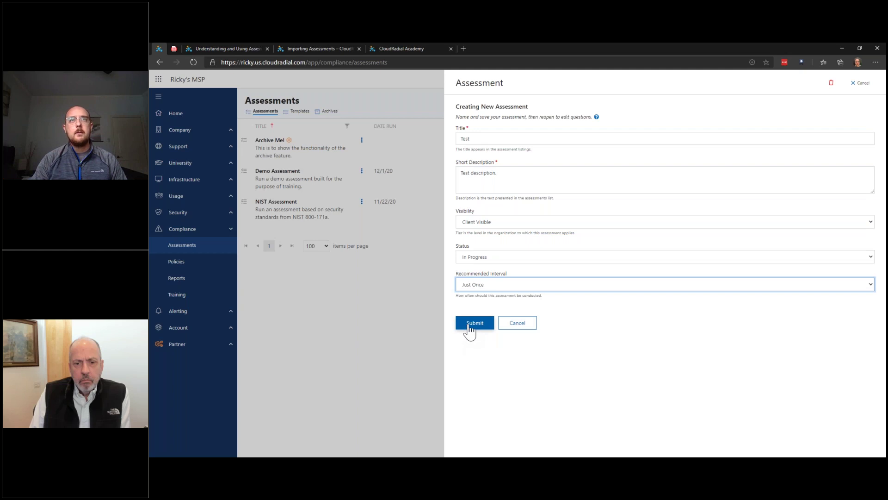
click(471, 324)
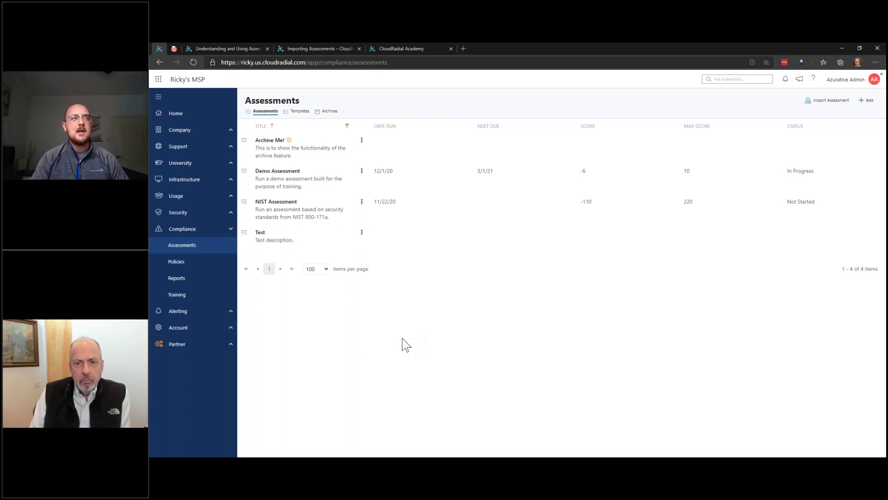
Step: Visit Partner > Clients and dismiss the Test client's action menu
click(229, 346)
click(230, 336)
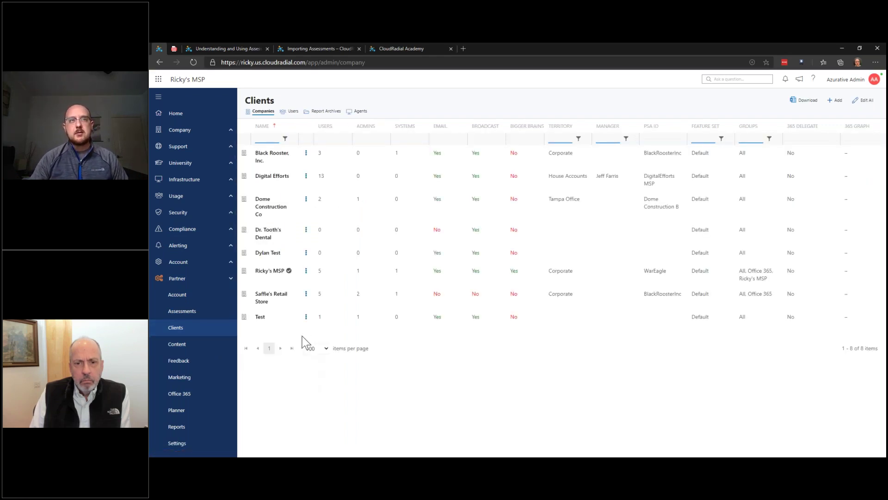
click(305, 318)
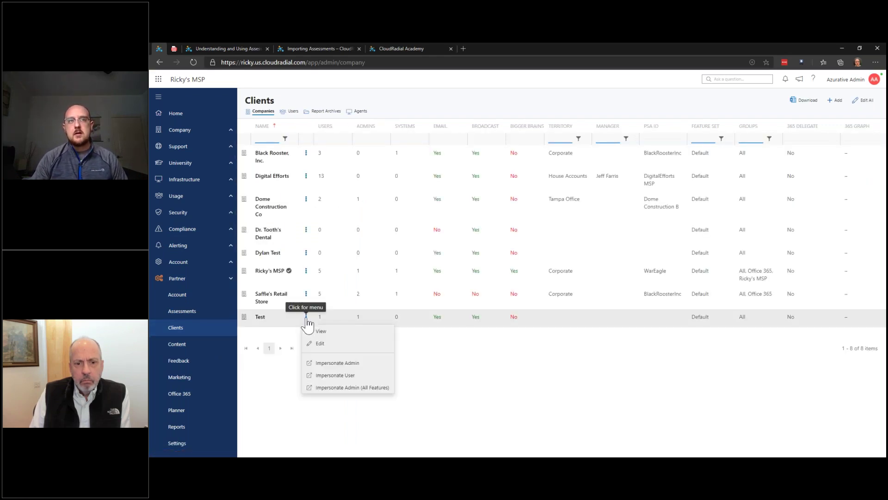
click(284, 391)
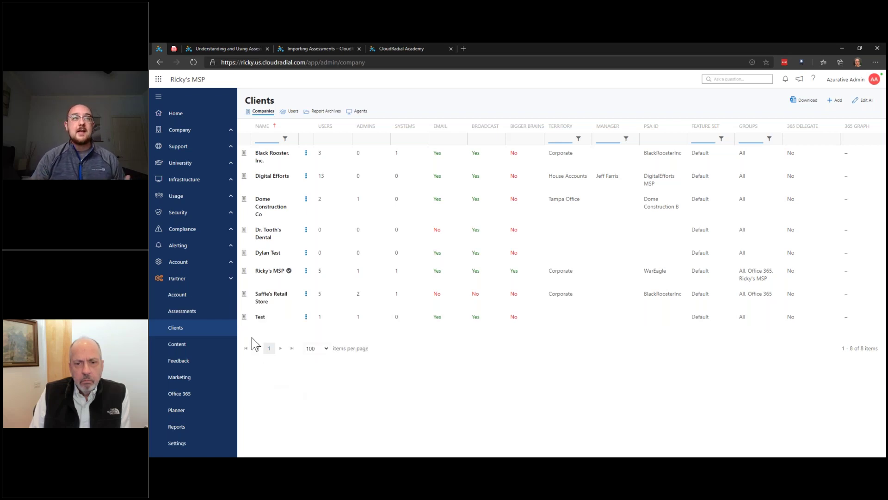
Step: Return to Compliance > Assessments, peek at Test's runs, then show Test's action menu
click(199, 229)
click(218, 252)
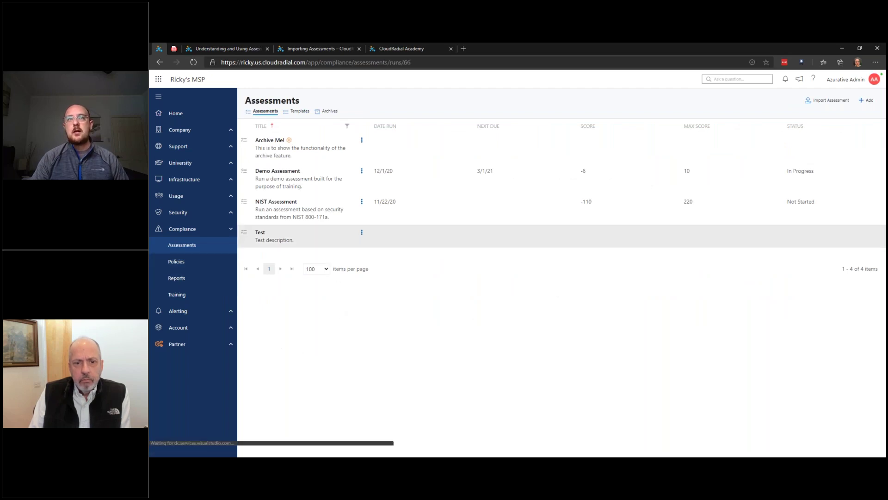
click(326, 237)
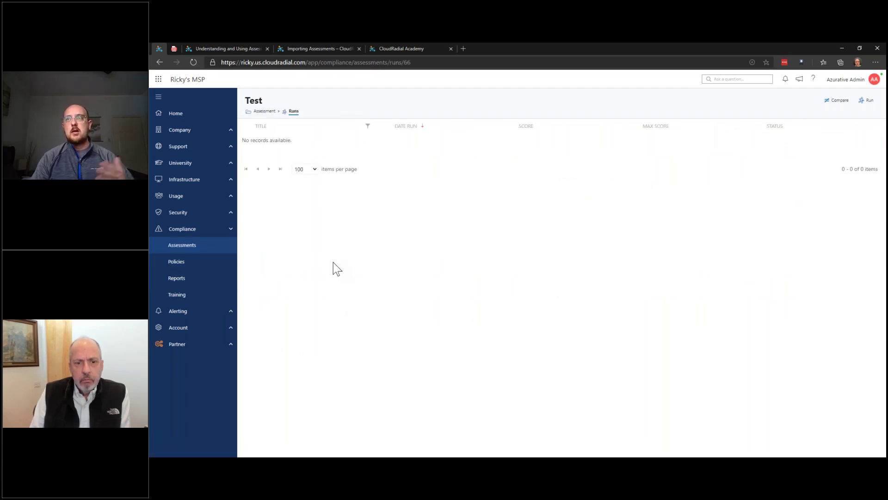
key(alt+Left)
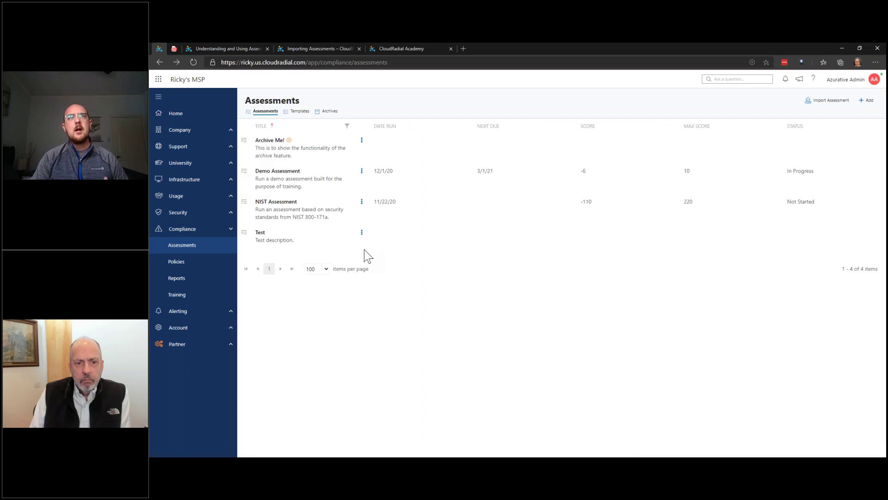
click(362, 233)
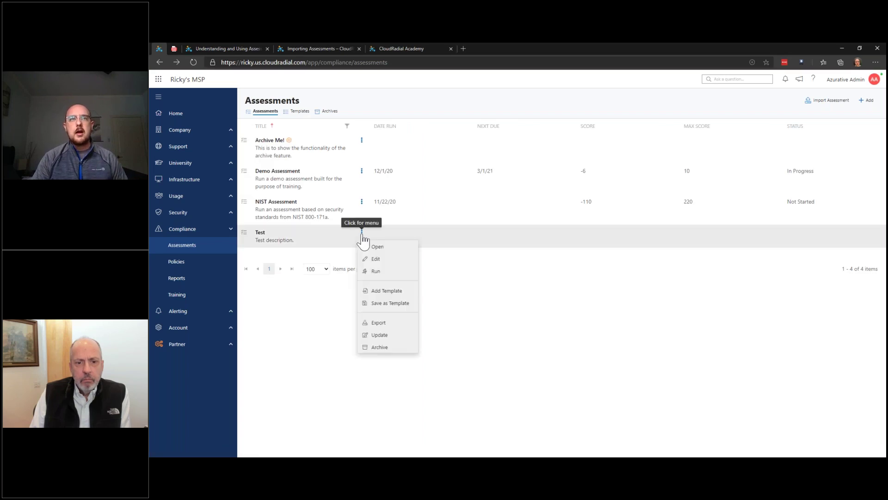
Step: Edit the Test assessment and add a new item on its Questions tab
click(394, 262)
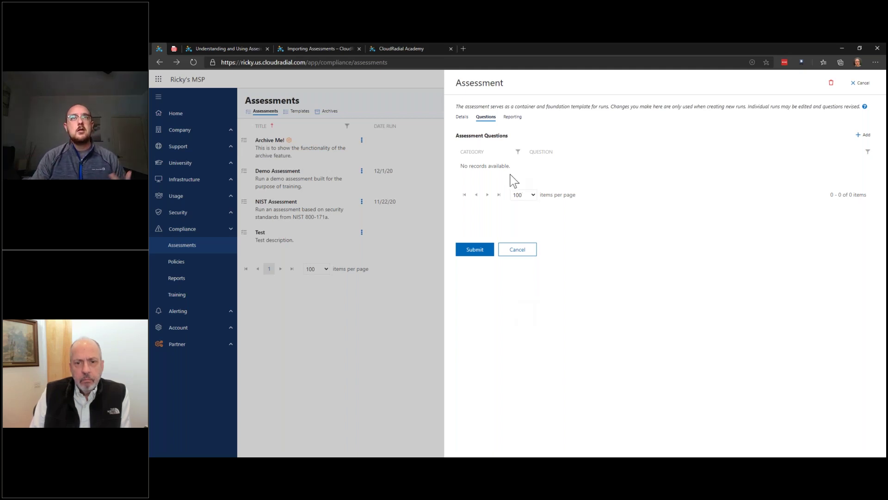
click(871, 140)
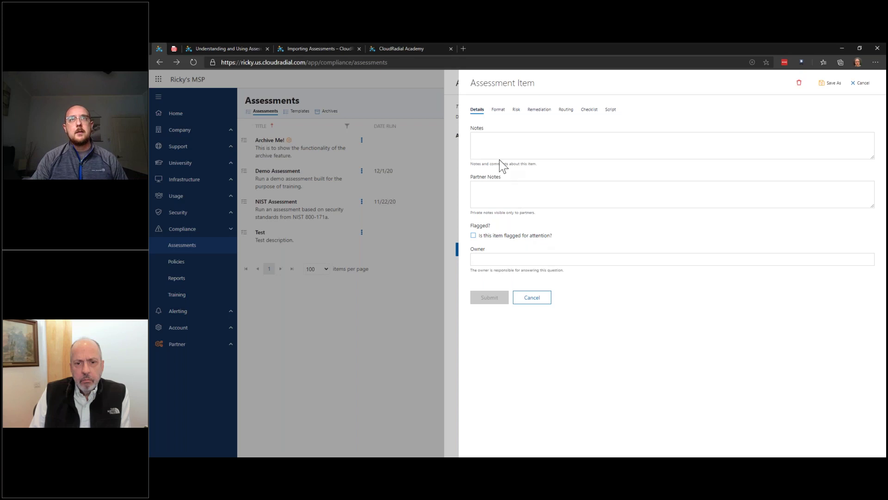
Step: Enter category 'Category 1' and question text 'Question 1' for the new item
click(499, 111)
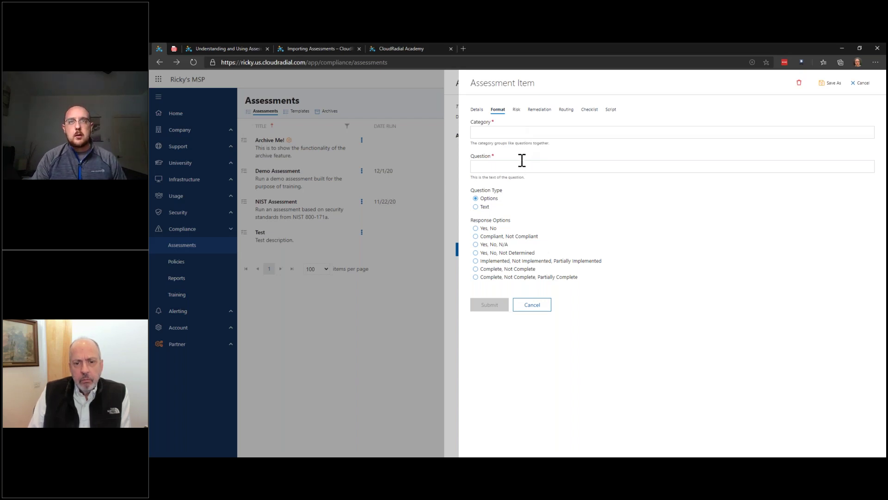
click(517, 133)
text(Categro)
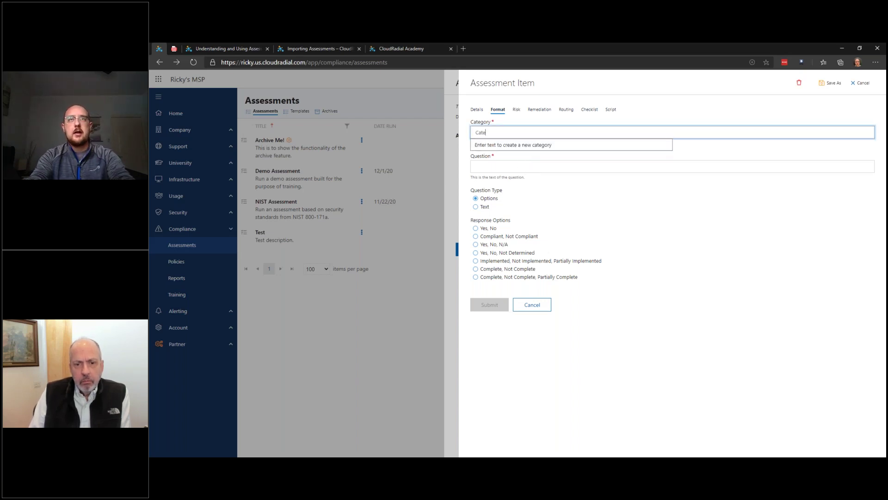
key(BackSpace)
key(BackSpace)
key(BackSpace)
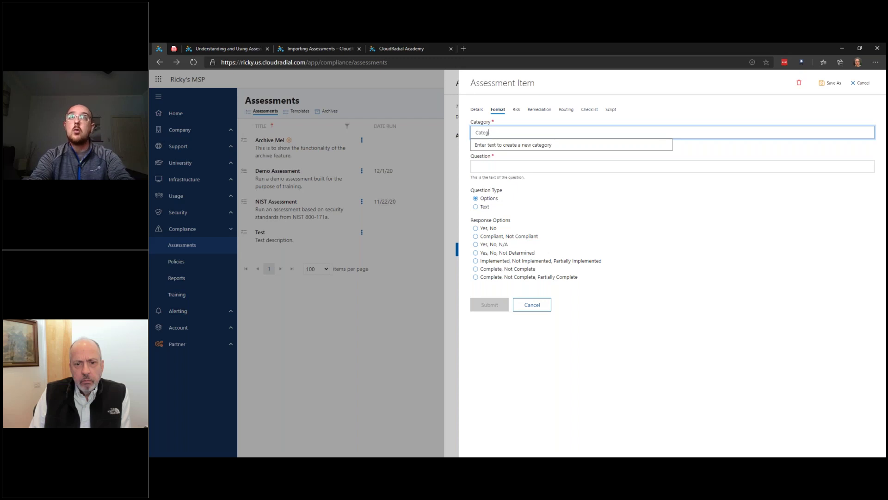
text(ory 1)
key(Return)
key(Tab)
text(Question 1)
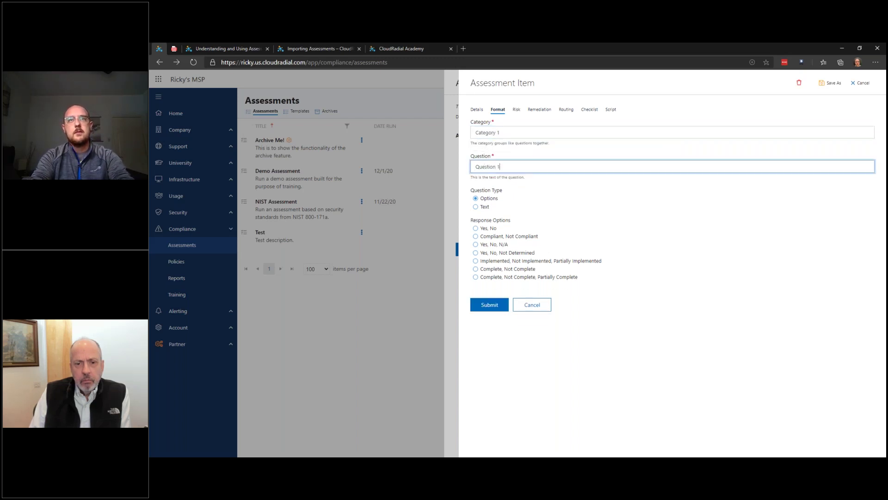
click(618, 373)
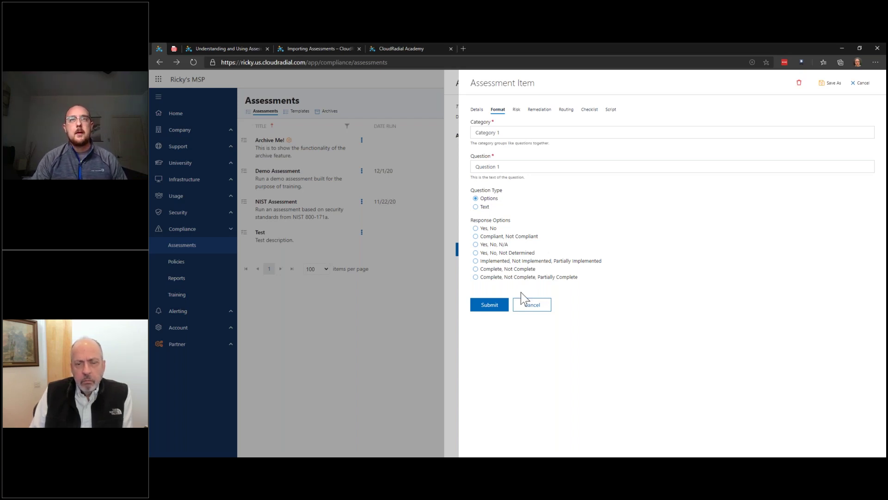
Step: Set the question type to Options with the 'Yes, No' response set
click(485, 208)
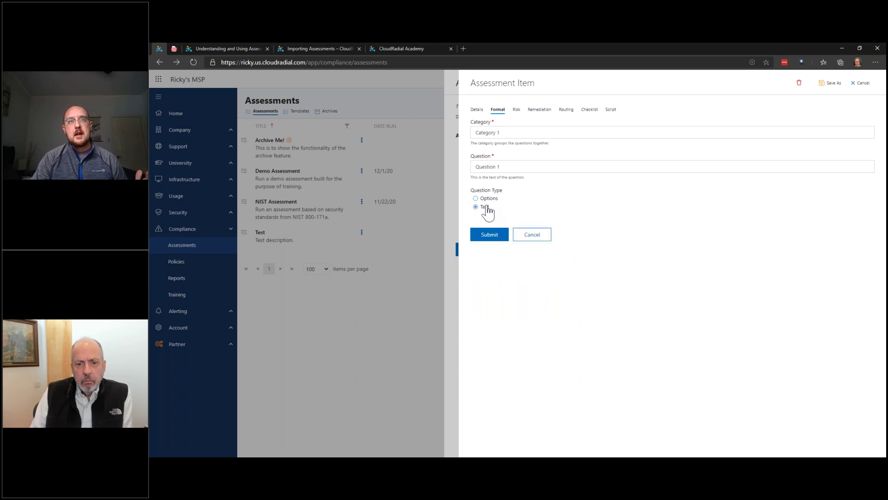
click(489, 199)
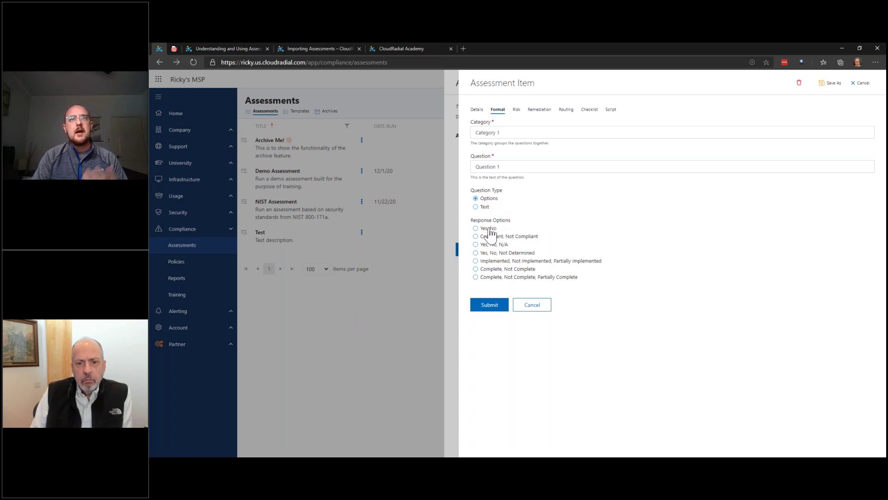
click(489, 229)
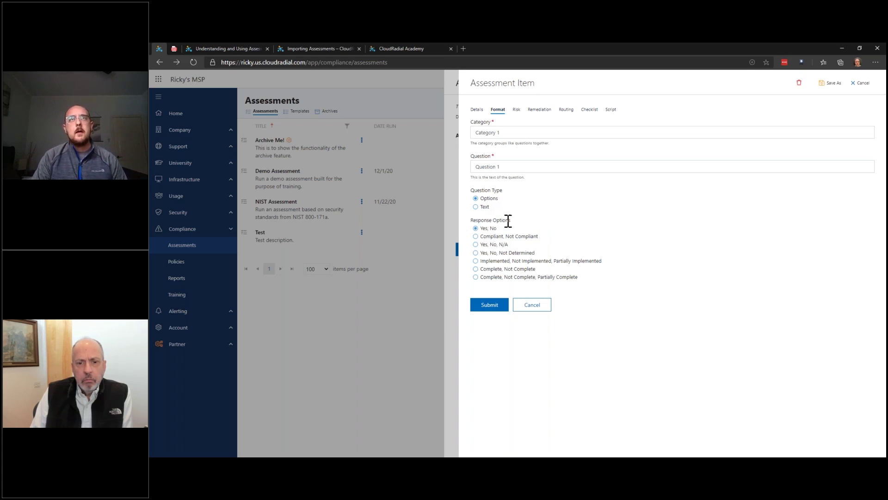
Step: On the Risk tab, enter explanation 'Explanation.' and evaluation criteria 'Eval criteria.'
click(517, 110)
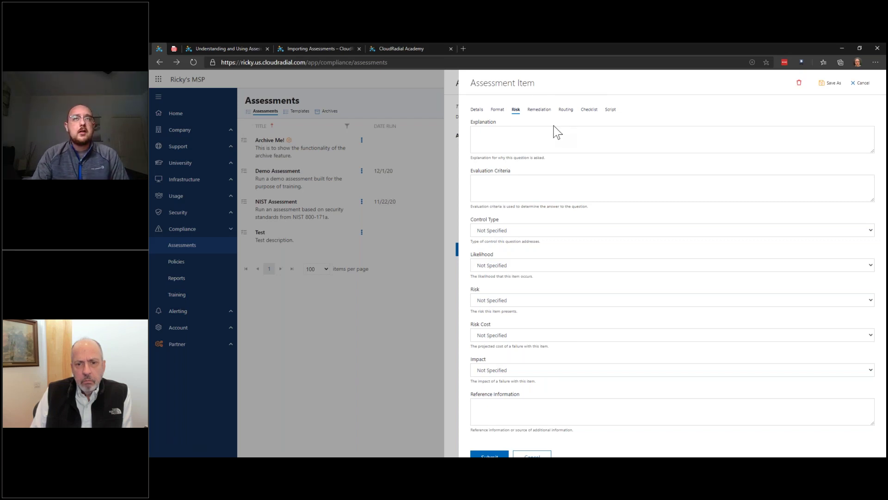
triple_click(545, 157)
click(575, 162)
click(569, 131)
text(Explanation.)
key(Tab)
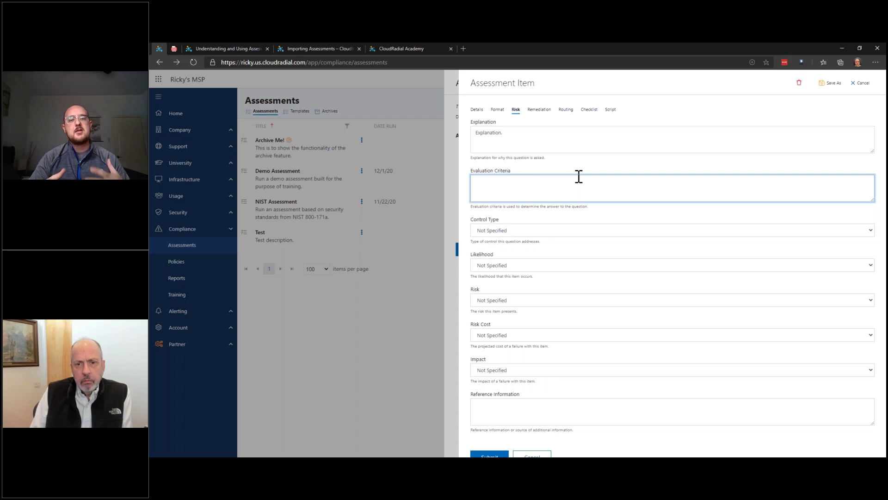
text(E)
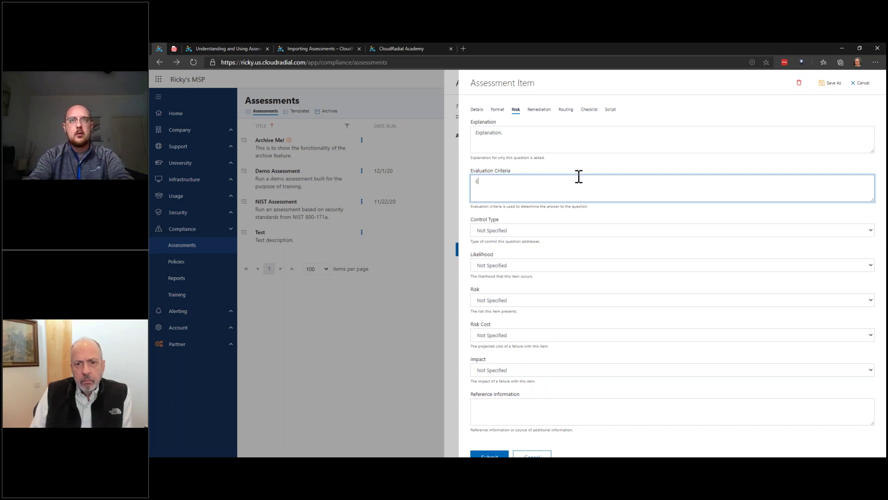
text(val criteria.)
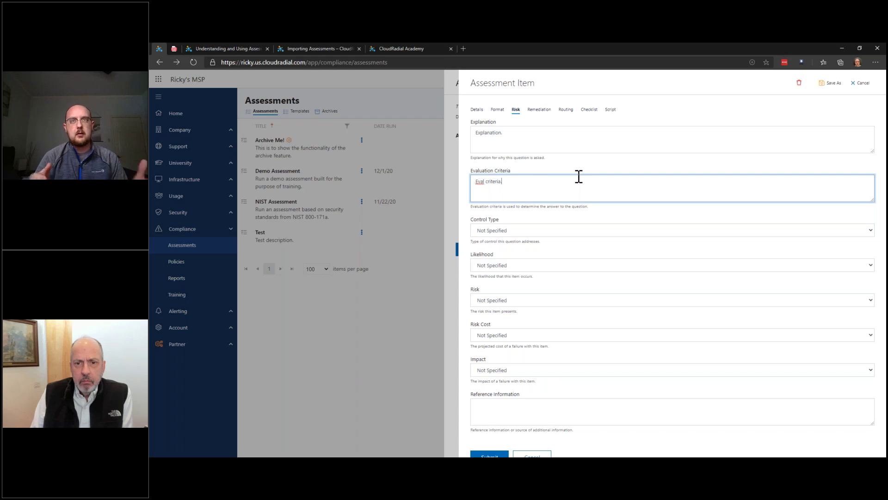
click(585, 222)
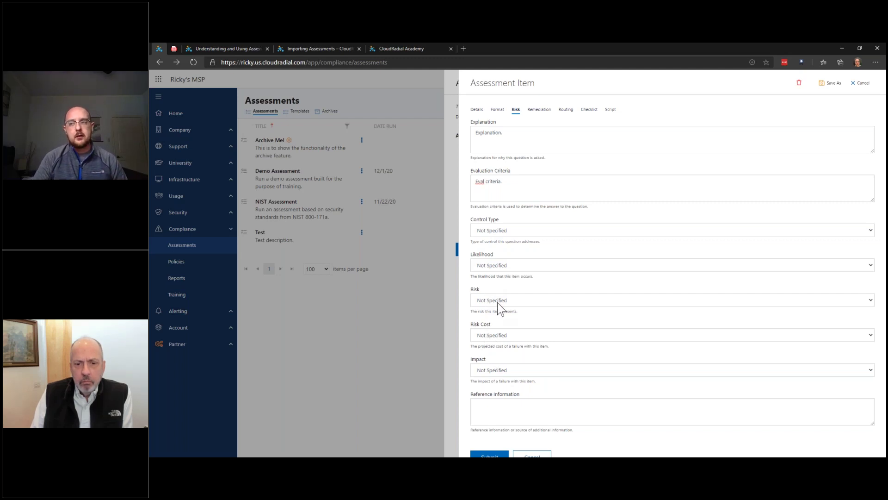
Step: Set control type Preventative, likelihood Almost Certain, risk Severe, risk cost Negligible, impact Very High
click(507, 233)
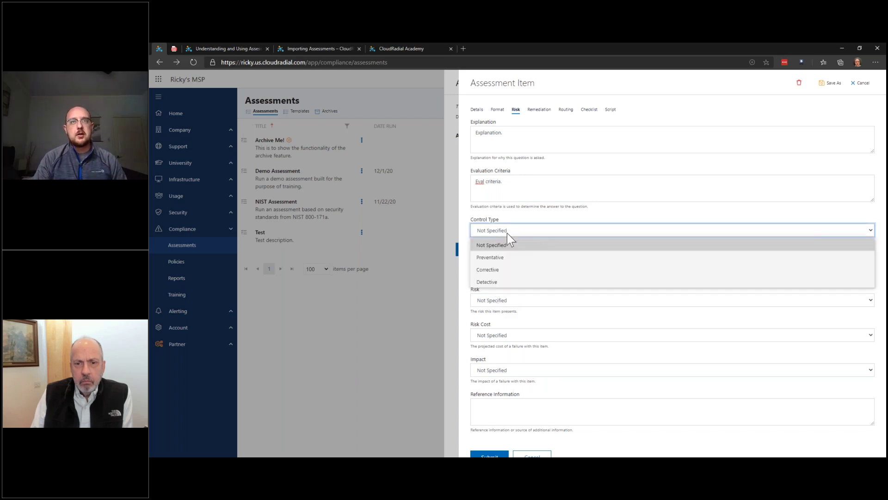
click(507, 259)
click(519, 265)
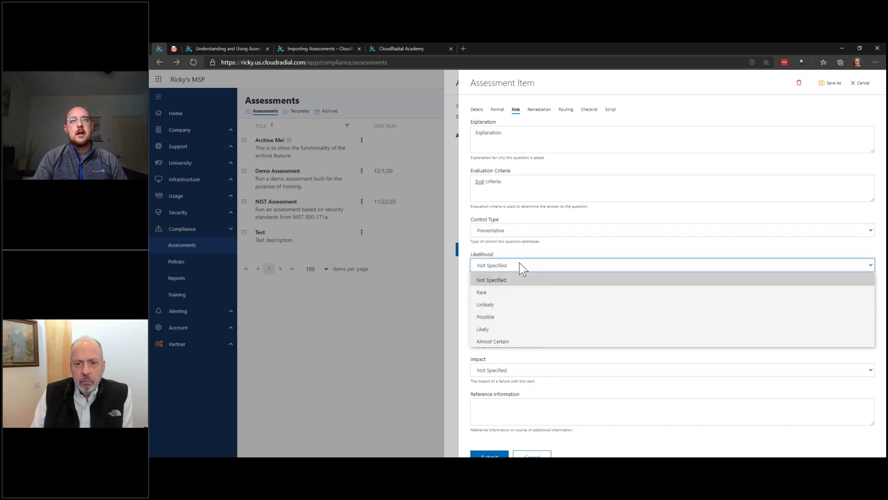
click(522, 339)
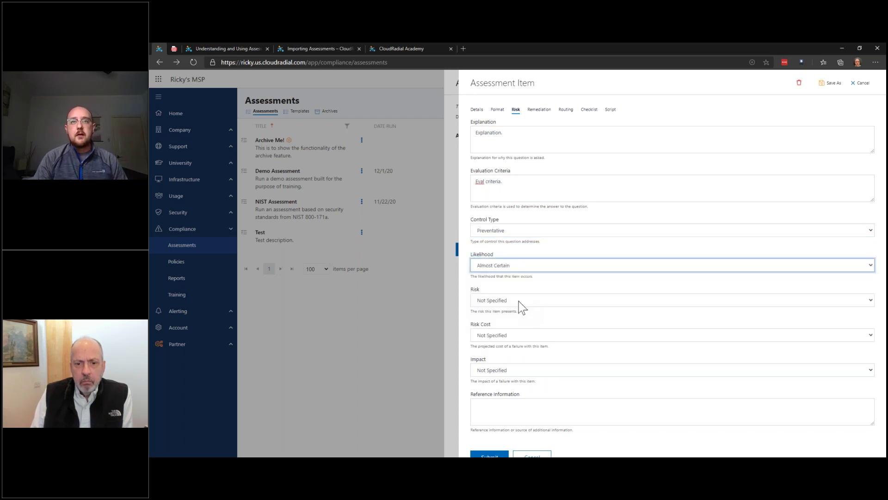
click(518, 302)
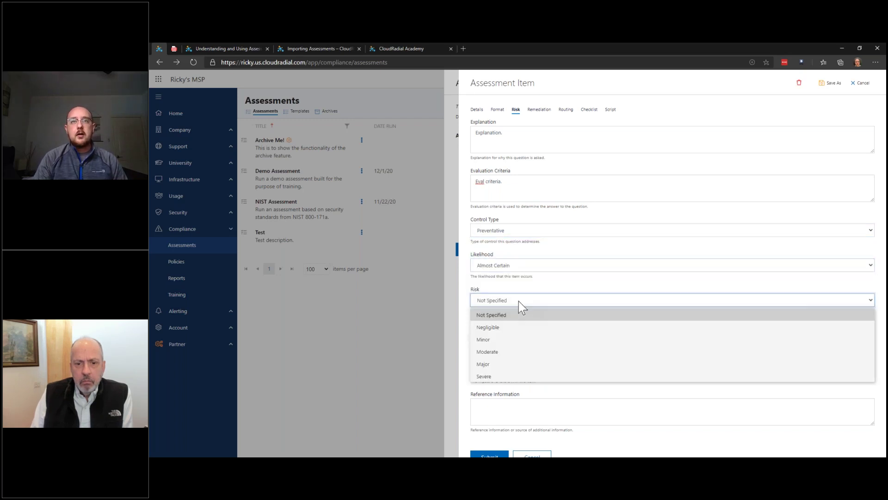
click(528, 375)
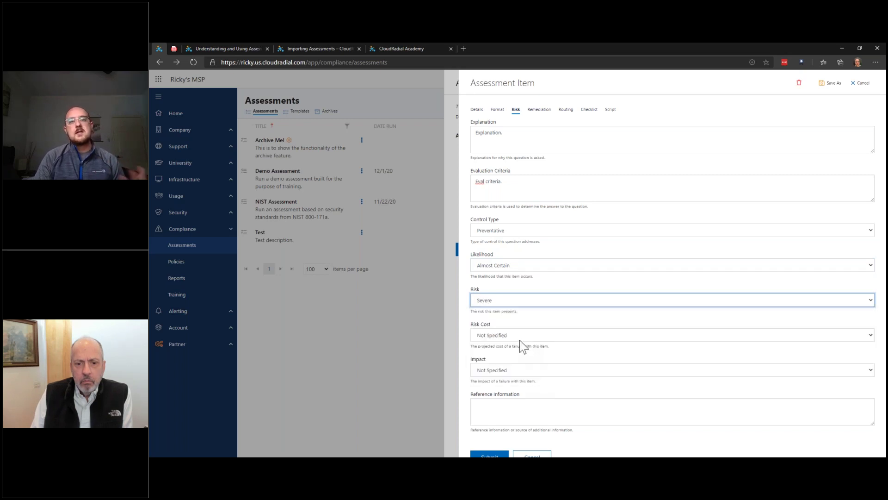
click(520, 339)
click(517, 361)
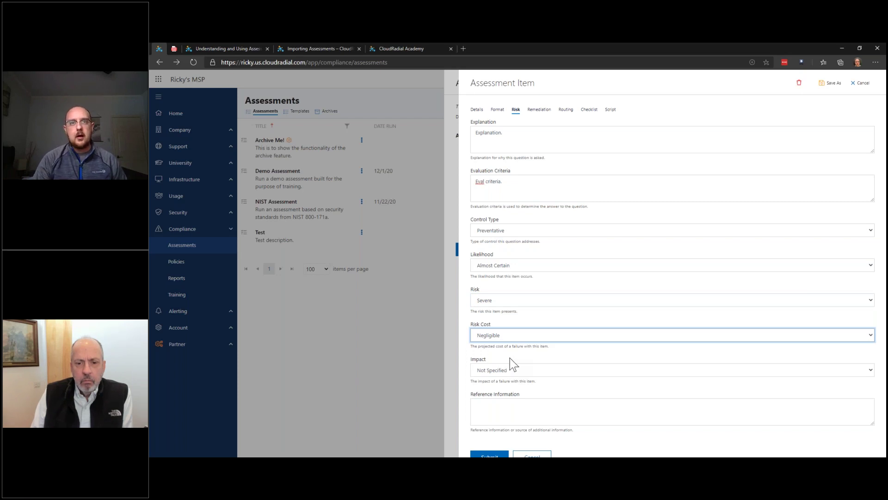
click(520, 371)
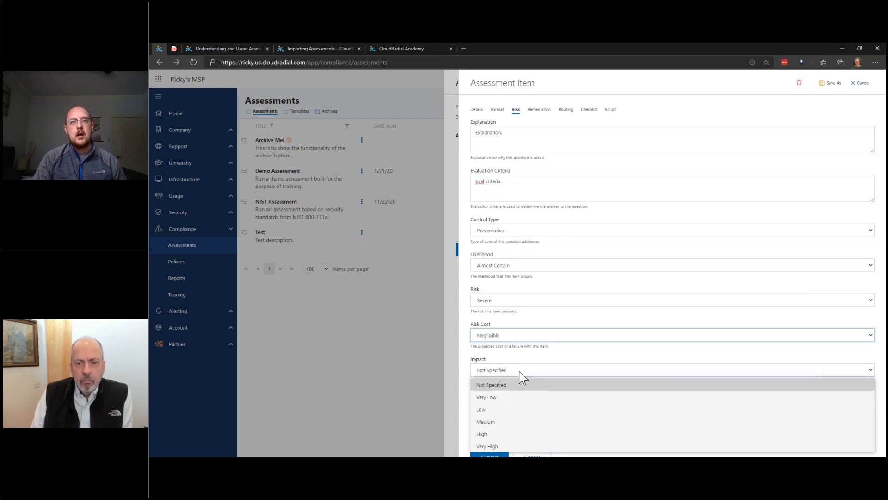
click(517, 445)
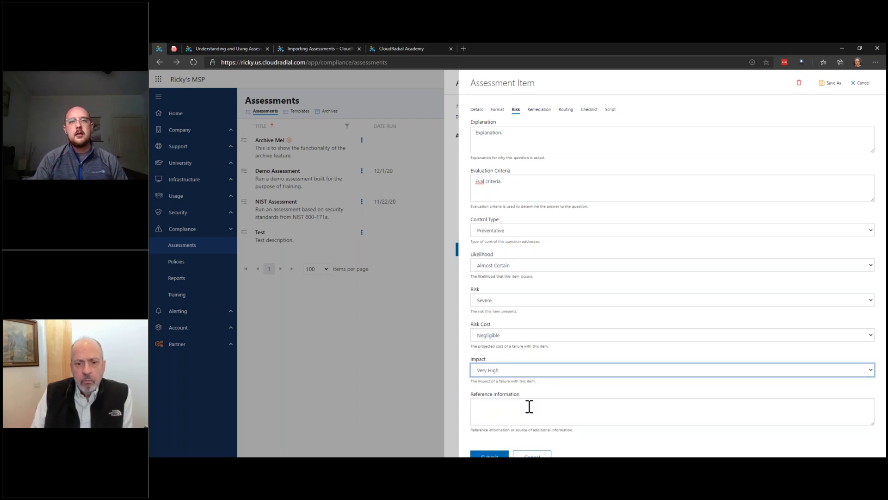
click(529, 406)
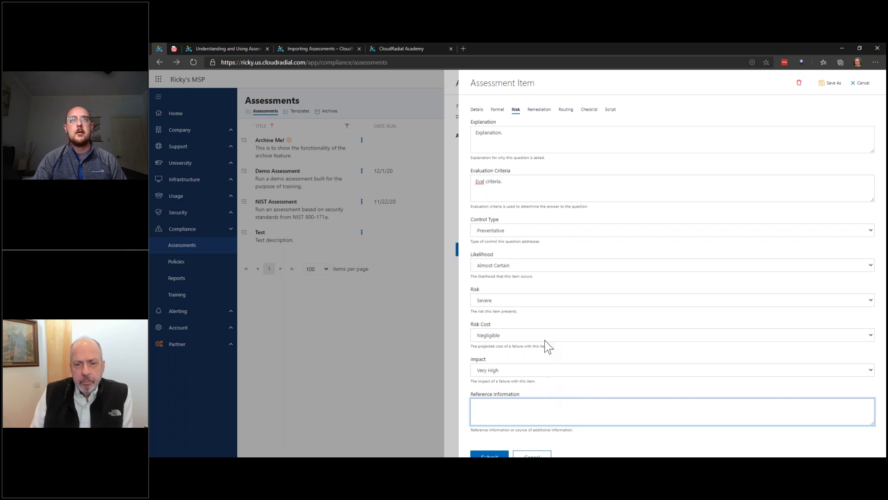
Step: On the Remediation tab, enter summary 'Remediation summary' and plan 'Steps for remediation'
click(538, 111)
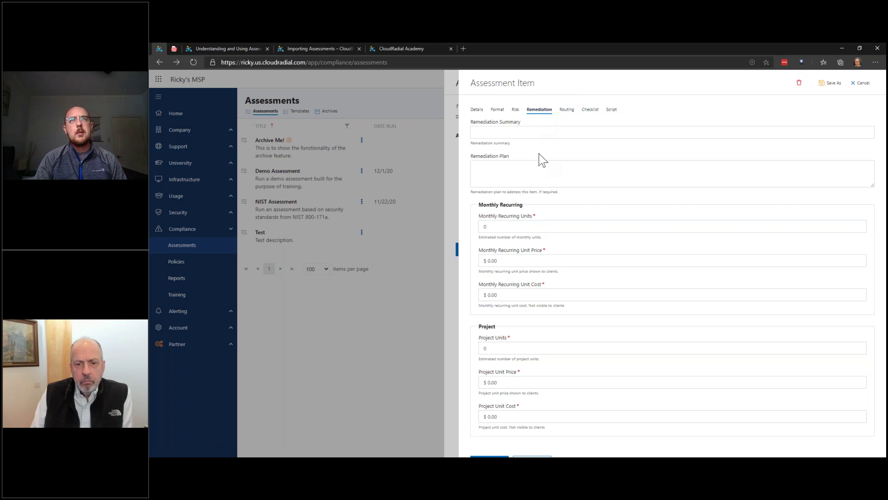
click(539, 129)
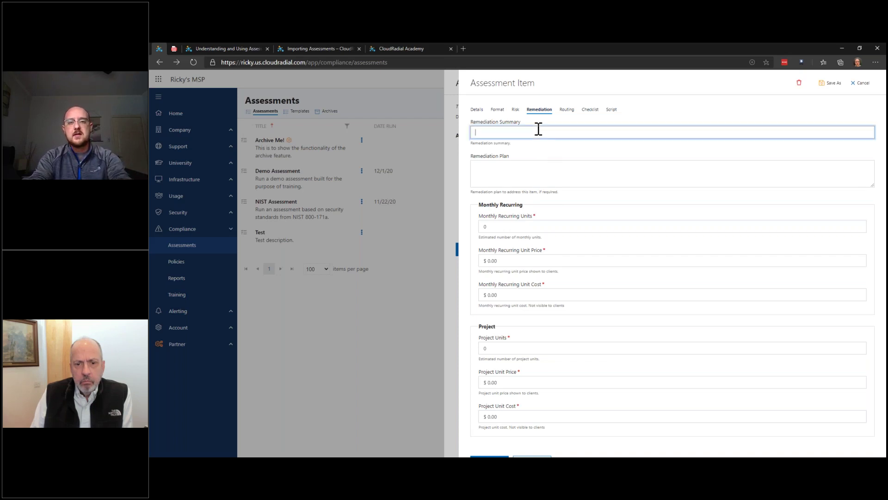
text(Remediatiom)
key(BackSpace)
key(BackSpace)
text(n summary)
key(Tab)
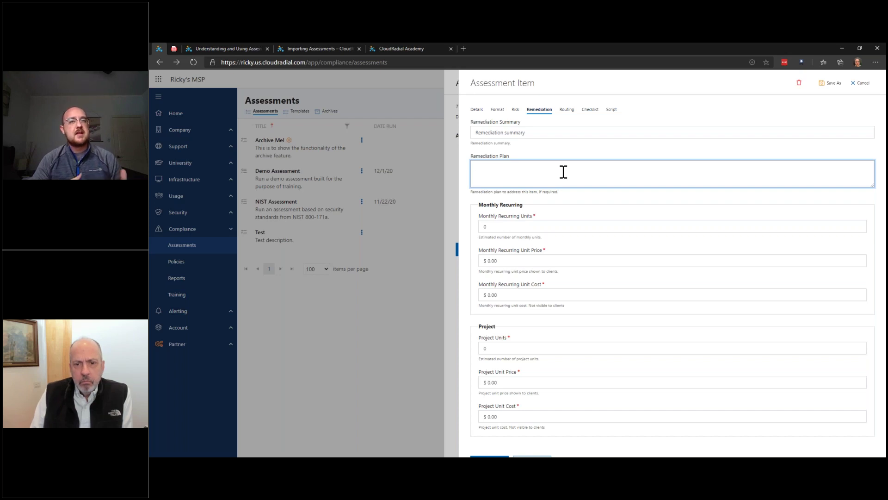
text(Ste)
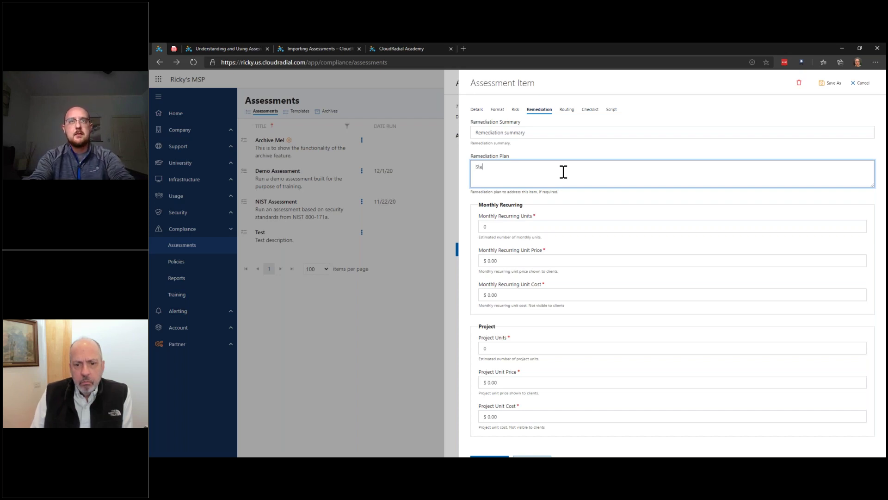
text(ps for remediation)
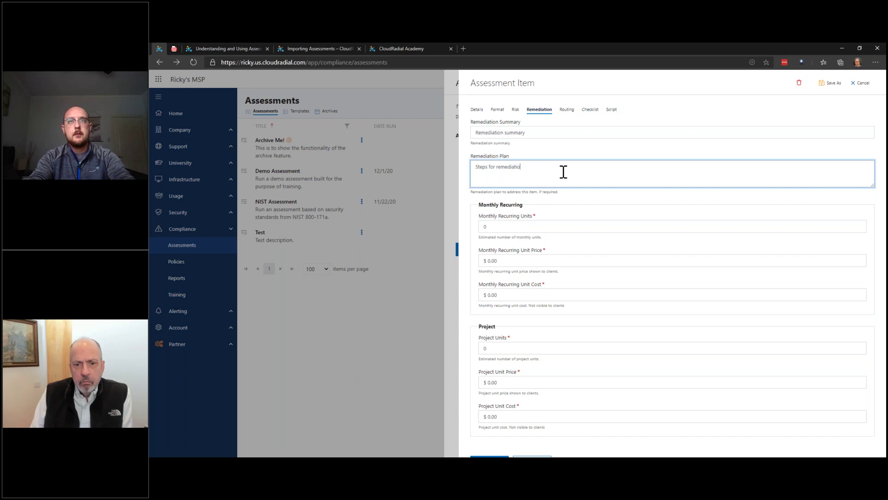
click(574, 196)
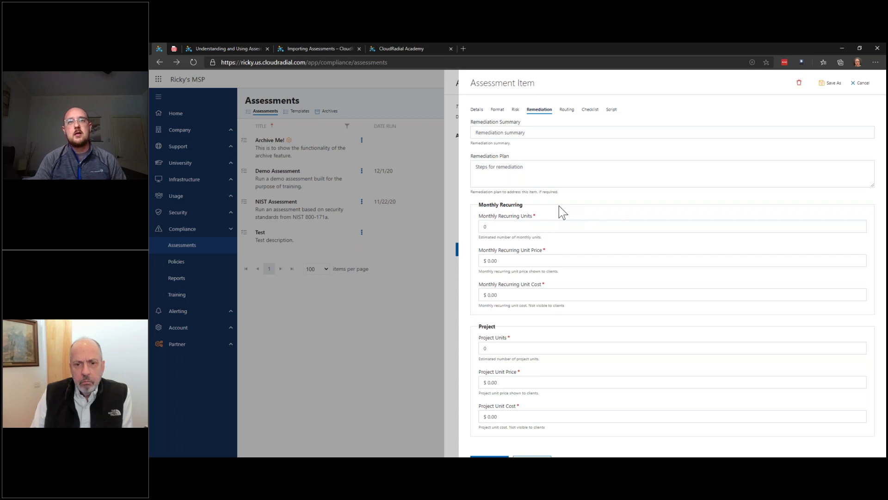
Step: Set Project Units to 1 and Project Unit Price to 1,000.00
click(509, 348)
text(1)
click(532, 380)
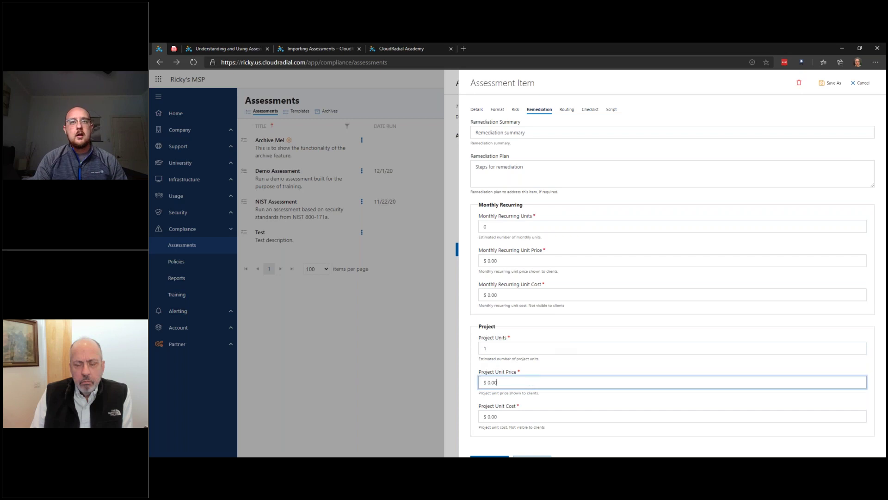
text(1,000.00)
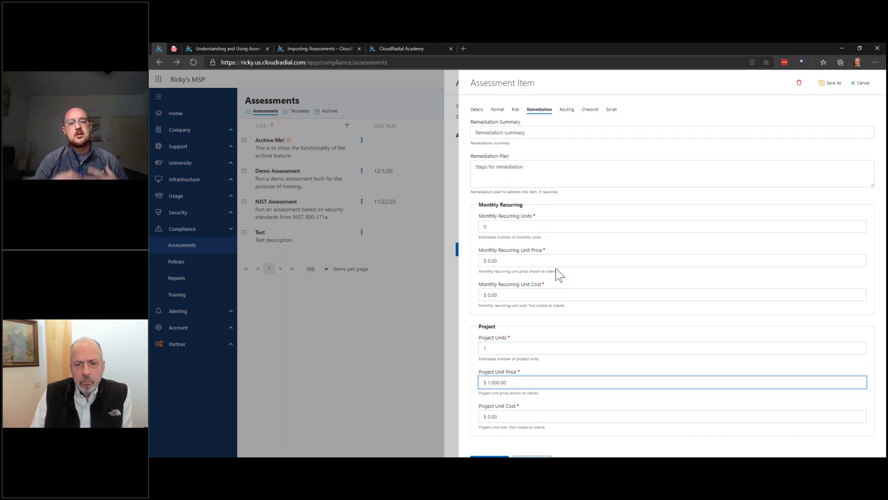
click(573, 307)
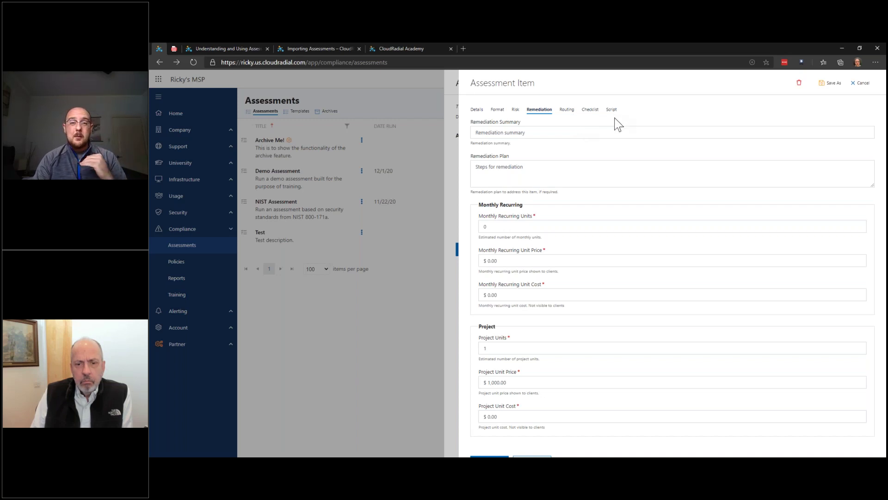
Step: Review the Routing, Checklist and PowerShell tabs, then submit the Category 1 / Question 1 item
click(567, 112)
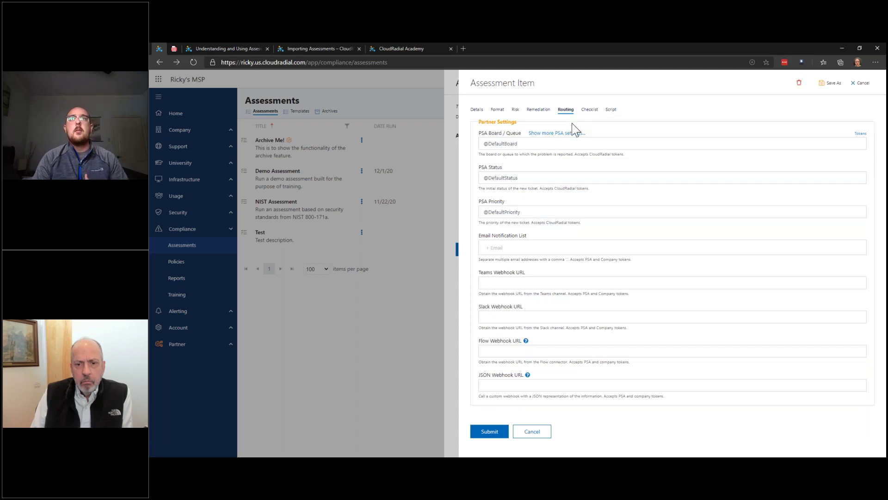
click(591, 111)
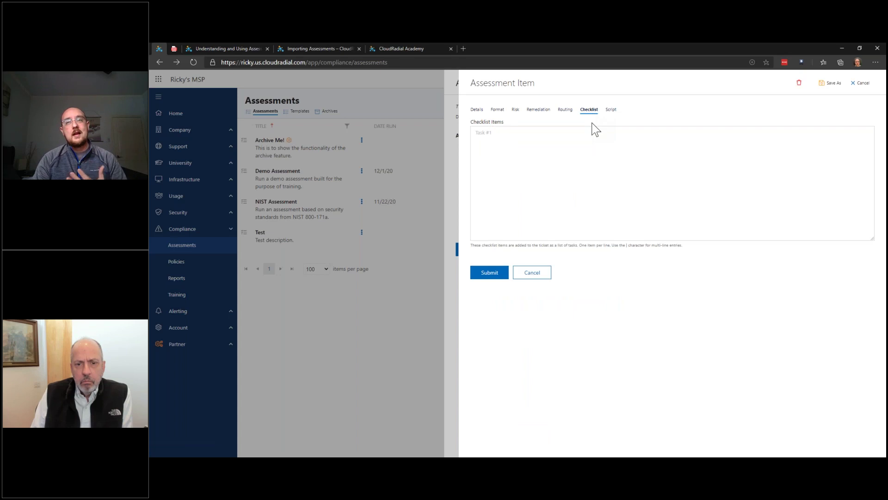
click(610, 112)
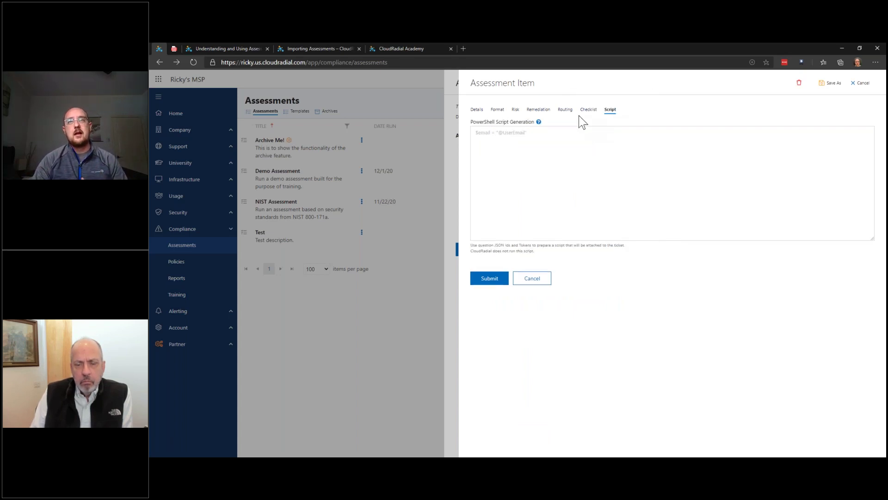
click(565, 112)
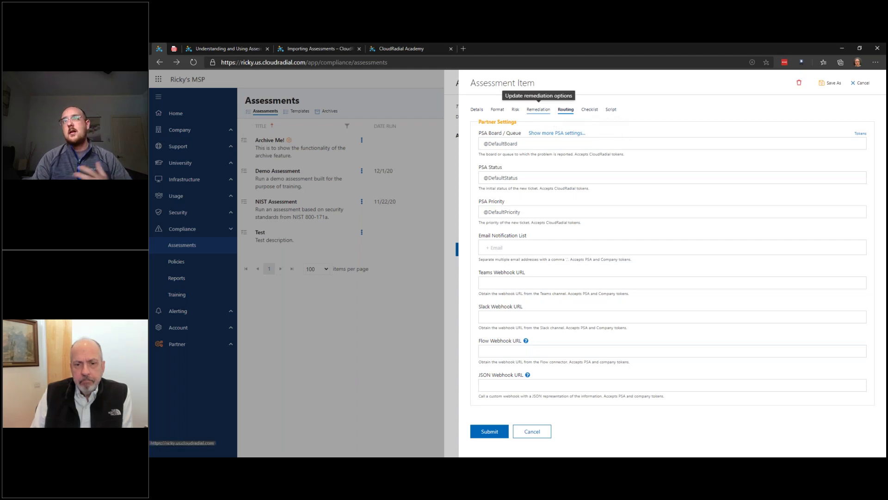
click(539, 109)
scroll(550, 217, down, 2)
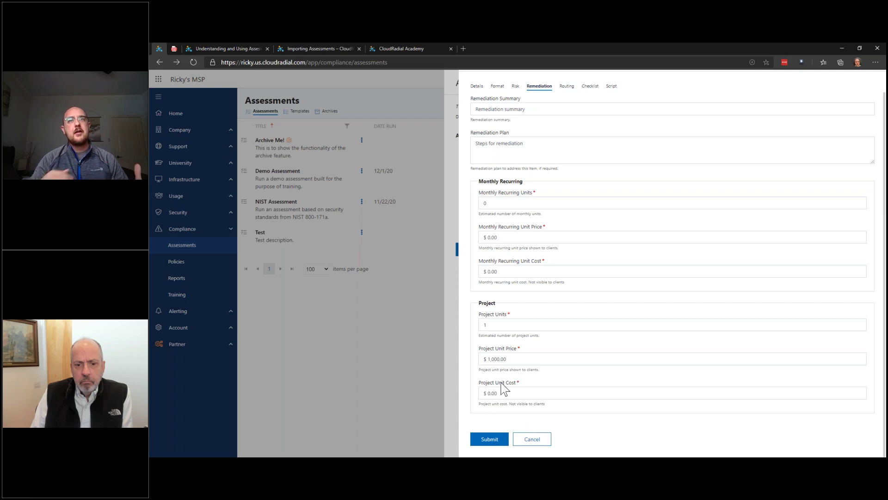
click(502, 438)
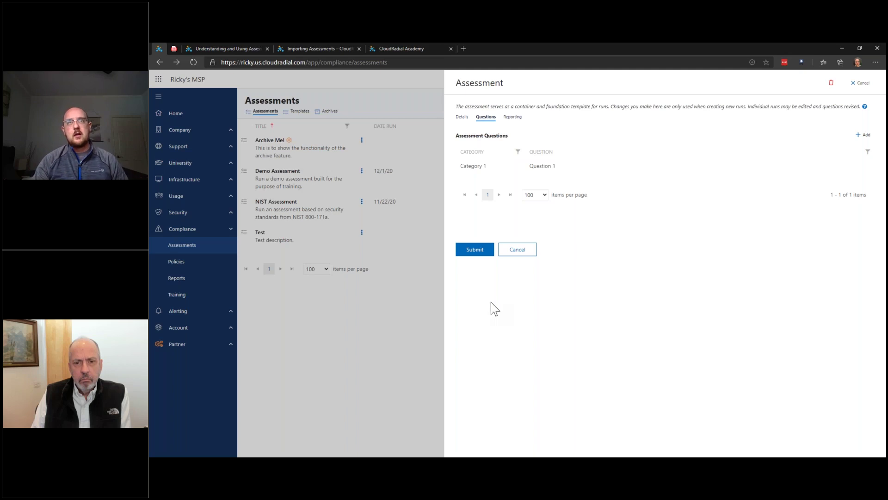
Step: Check the Reporting tab, return to Questions, and submit the Test assessment
click(512, 117)
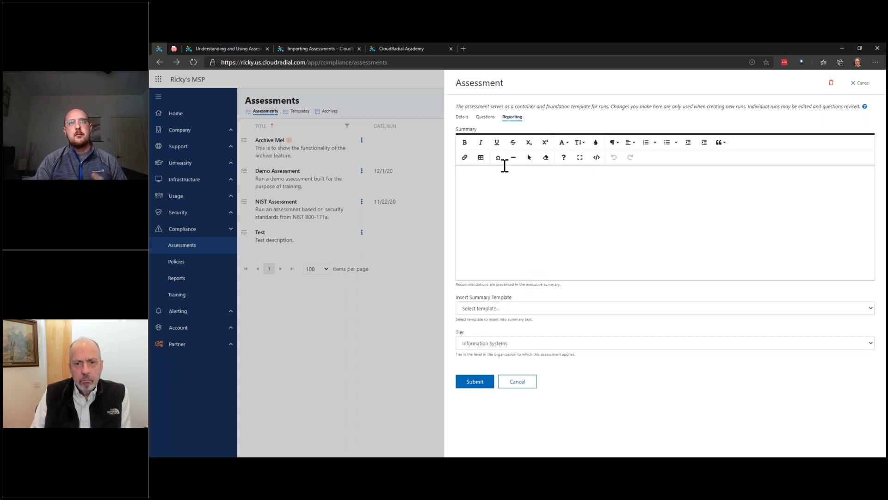
click(491, 120)
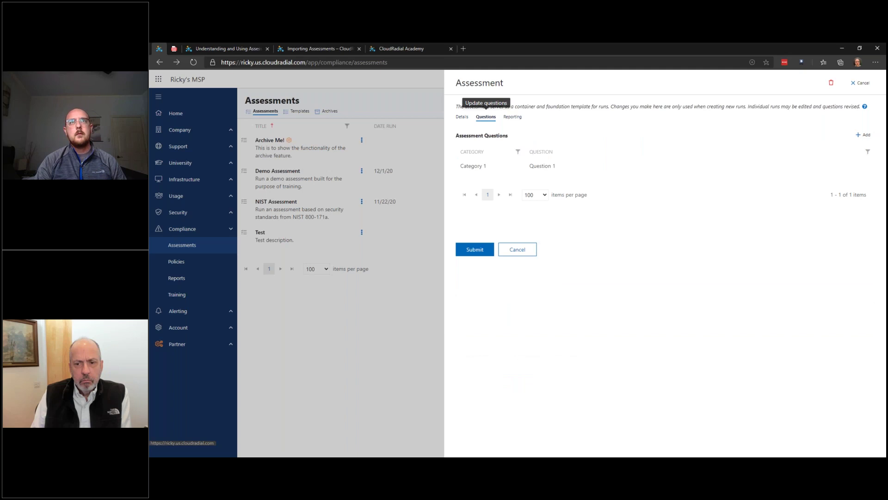
click(489, 254)
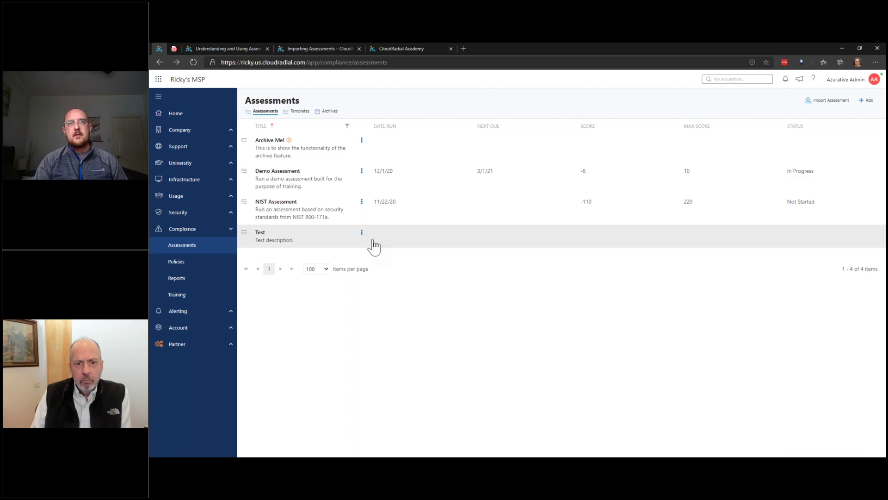
Step: Look over the Test assessment's questions, then close it without changes
click(361, 233)
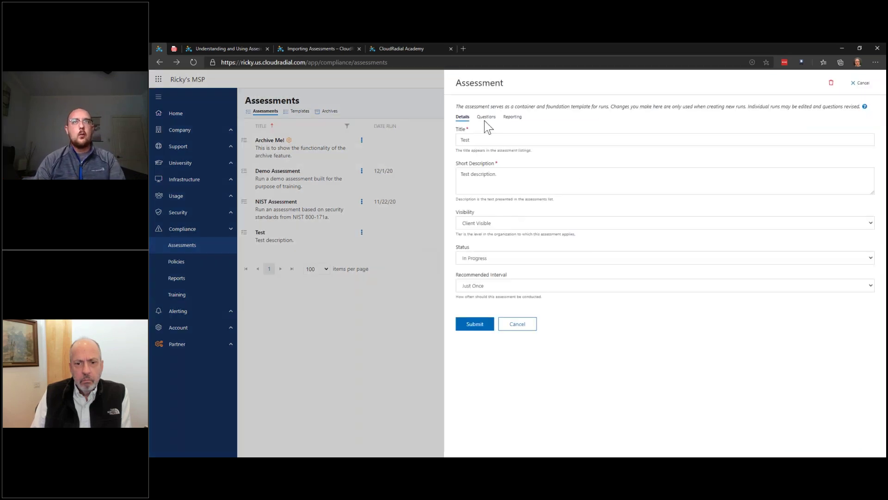
click(486, 117)
click(515, 251)
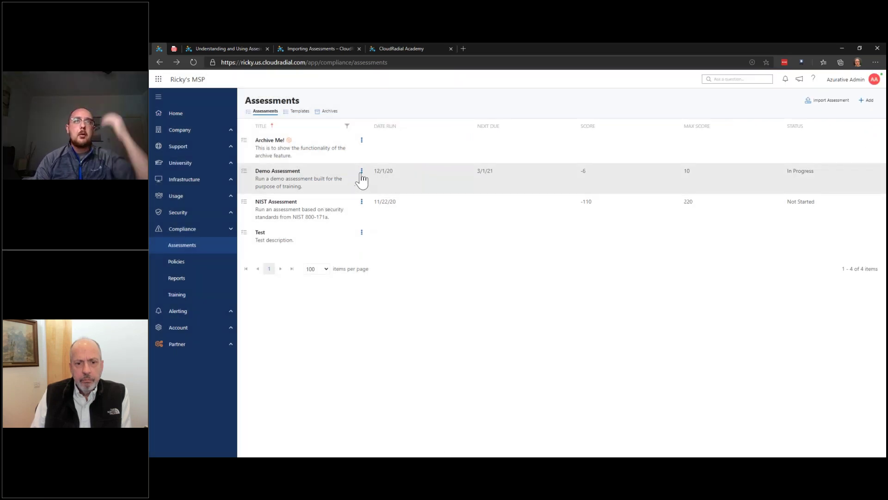
Step: Edit the Demo Assessment and show its six questions across Users, Cabling and Physical Security
click(362, 171)
click(373, 198)
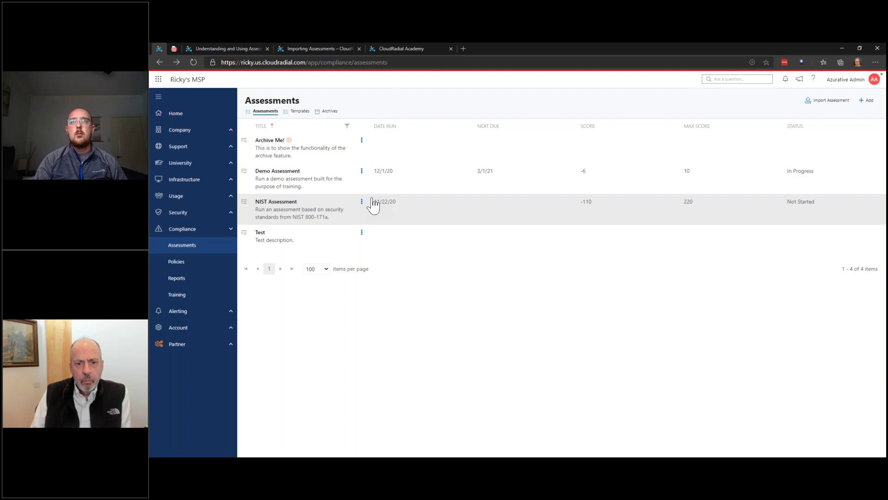
click(486, 117)
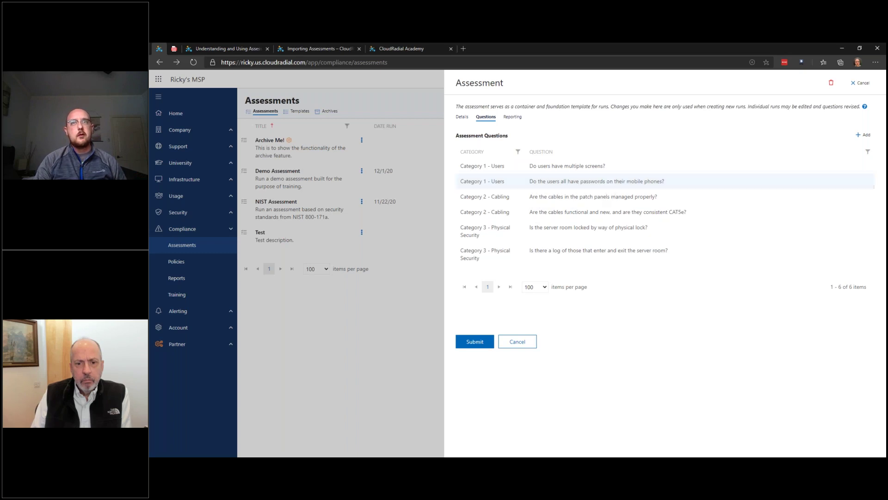
Step: Drag 'Do users have multiple screens?' below the mobile-passwords question and submit the Demo Assessment
click(606, 168)
drag(606, 167, 608, 184)
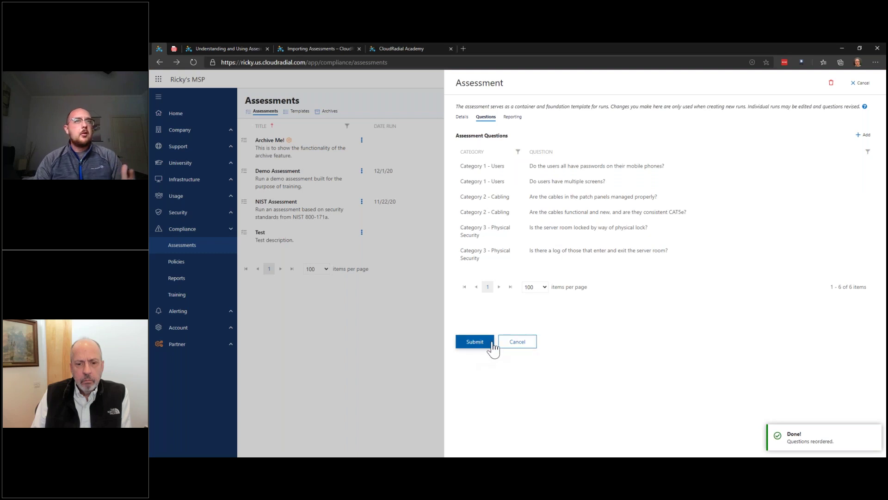
click(476, 342)
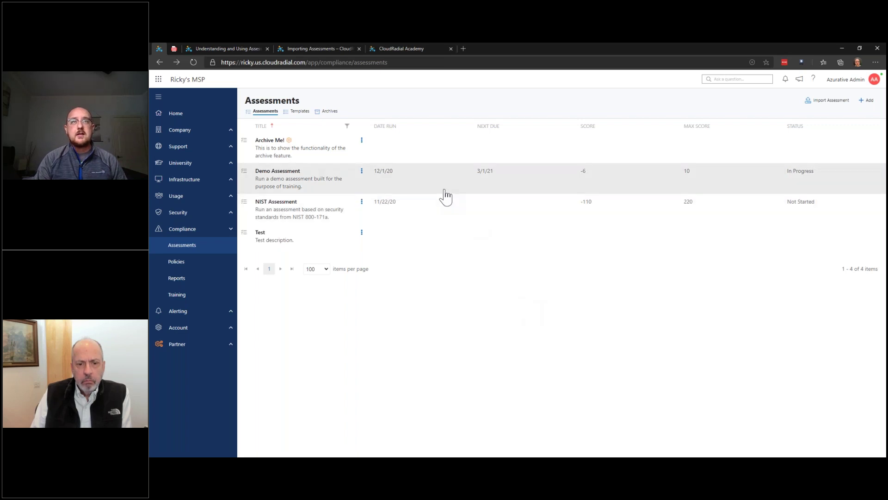
Step: Browse the Demo and Test assessments' runs pages, then bring up the Demo Assessment's actions menu
click(445, 196)
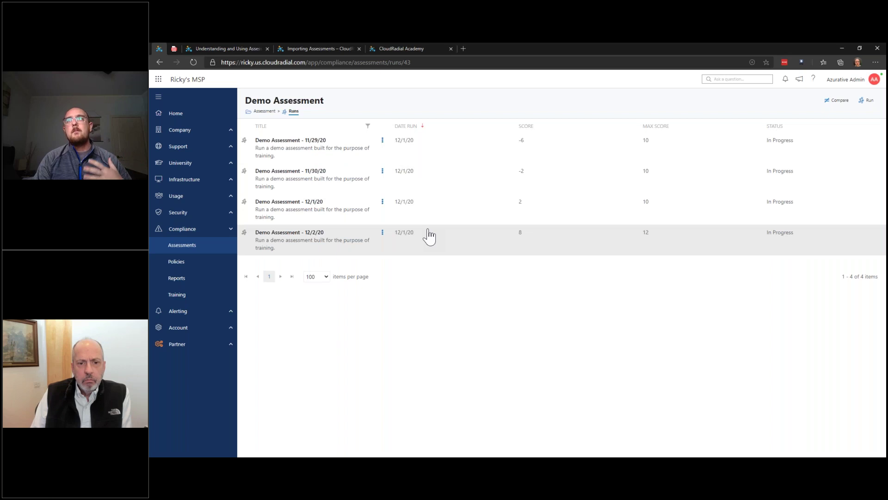
key(alt+Left)
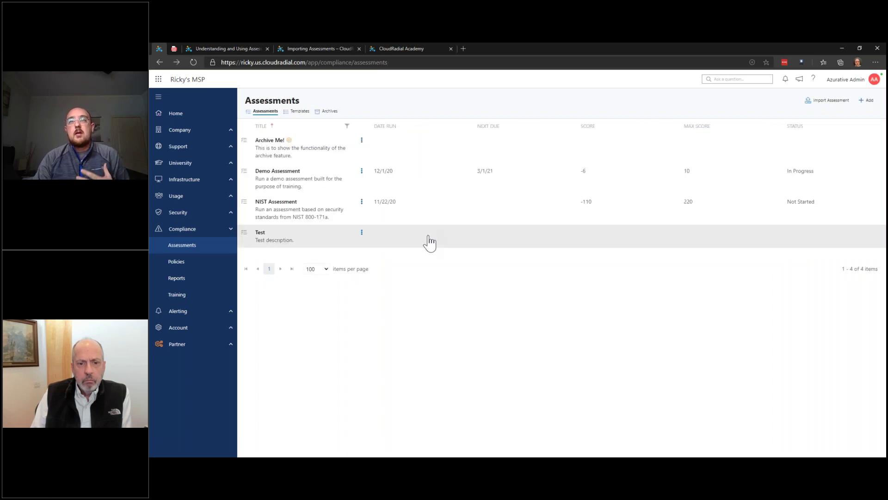
click(429, 238)
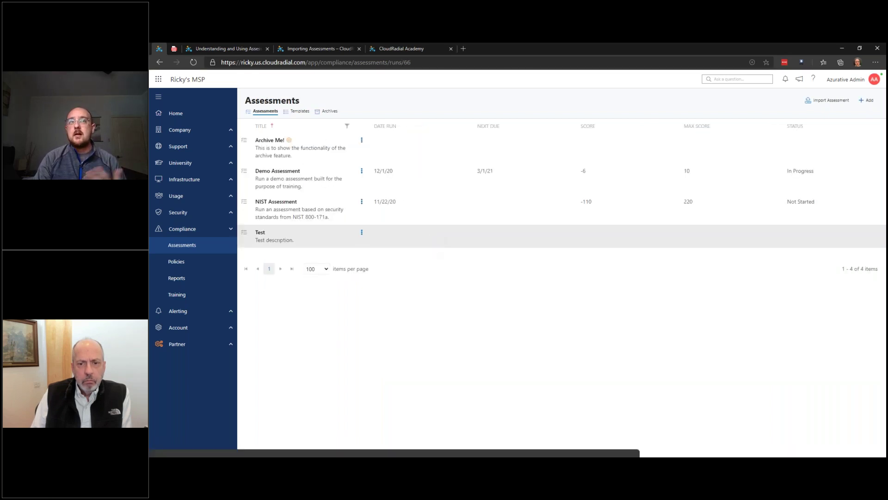
key(alt+Left)
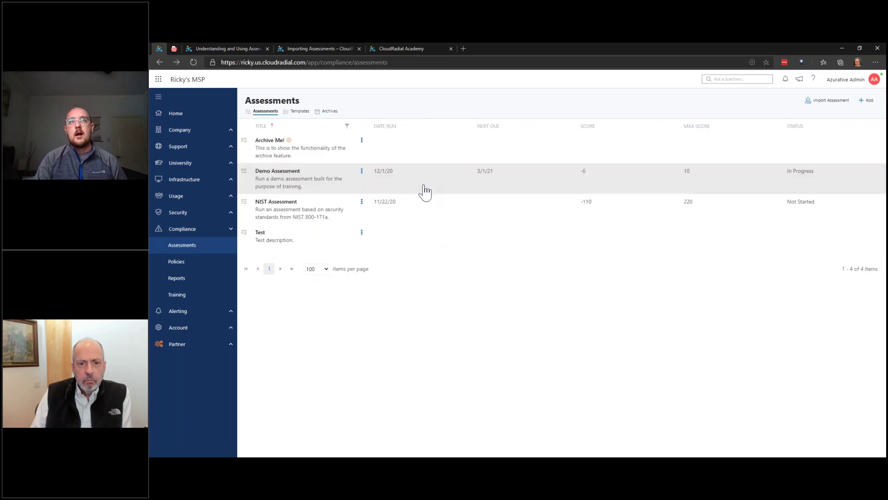
click(399, 190)
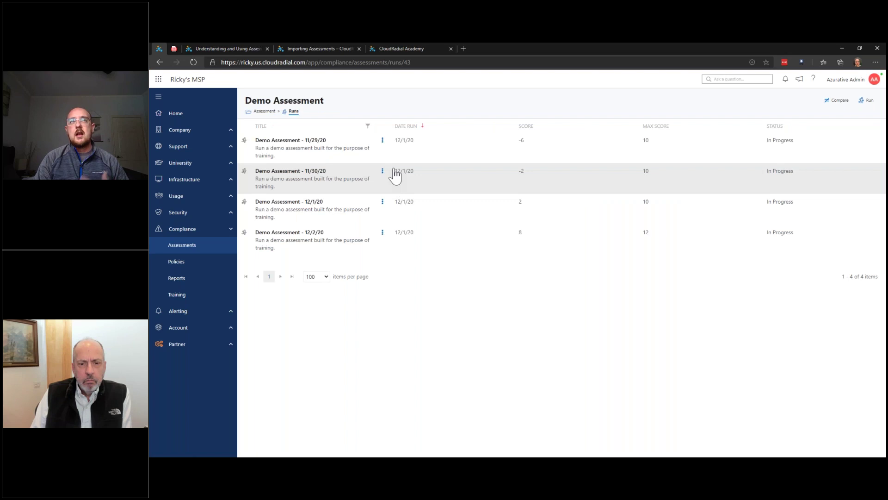
key(alt+Left)
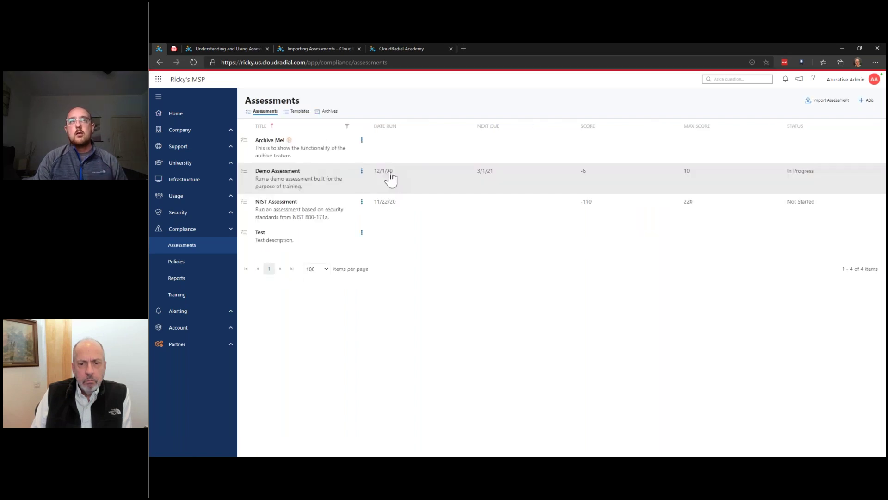
click(362, 171)
Step: Cancel the 'Demo Assessment - 12/3/20' run and open the Demo Assessment's four existing runs
click(390, 210)
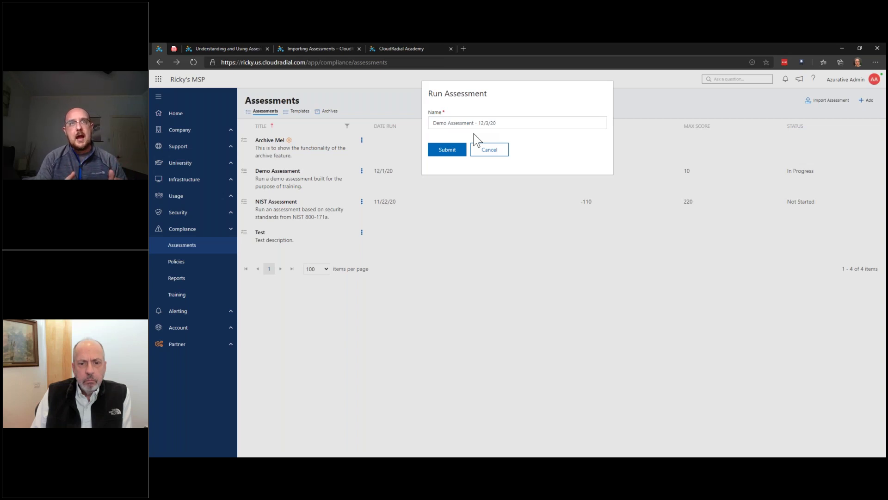
click(503, 152)
click(467, 188)
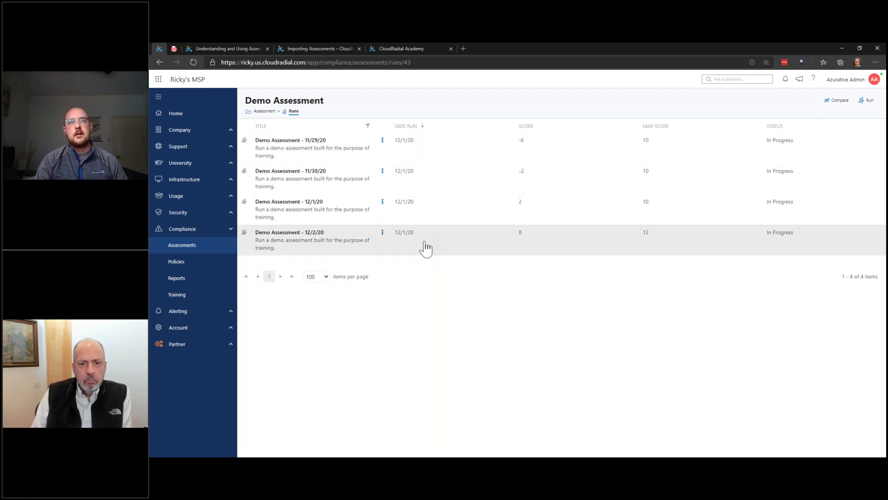
Step: Open the 'Demo Assessment - 12/2/20' run's summary, then switch to its per-question Details
click(423, 246)
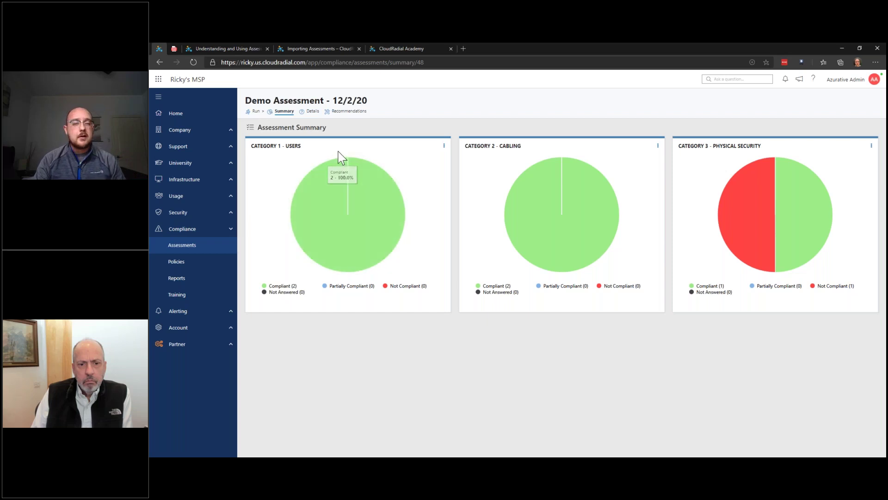
click(309, 113)
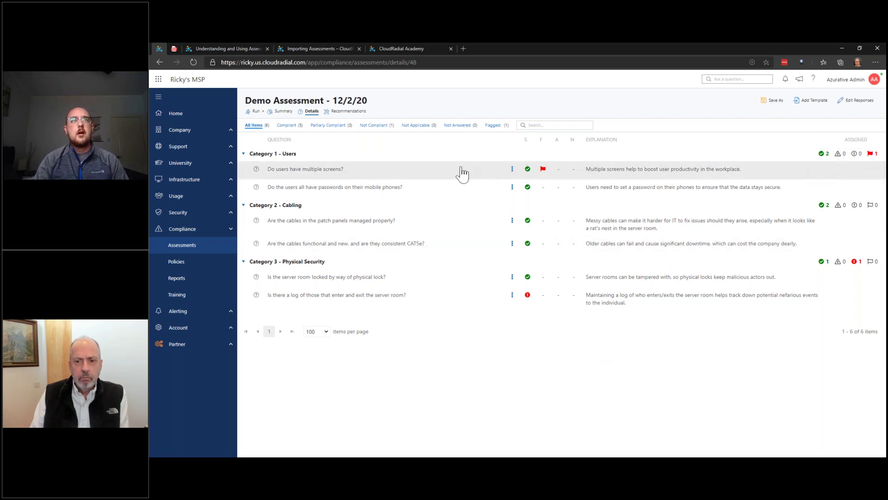
Step: Open the 'Do users have multiple screens?' item, note its project unit price of 200, and edit it
click(424, 177)
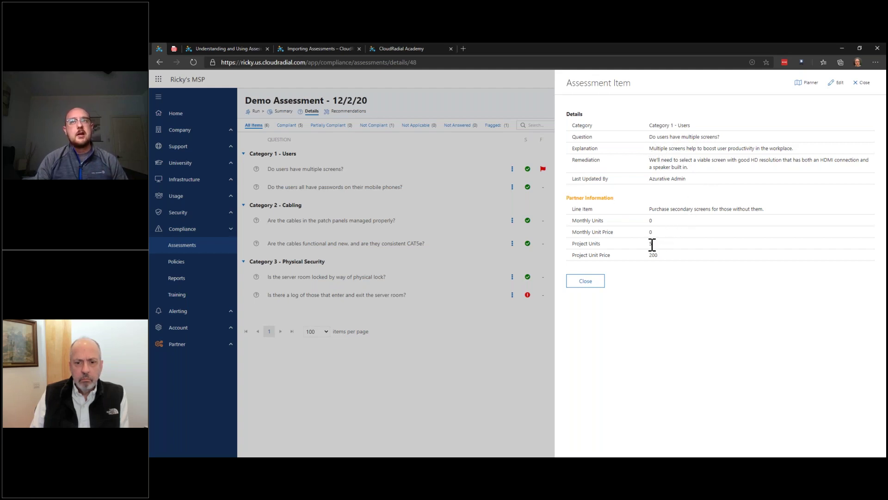
drag(668, 254, 639, 260)
click(660, 267)
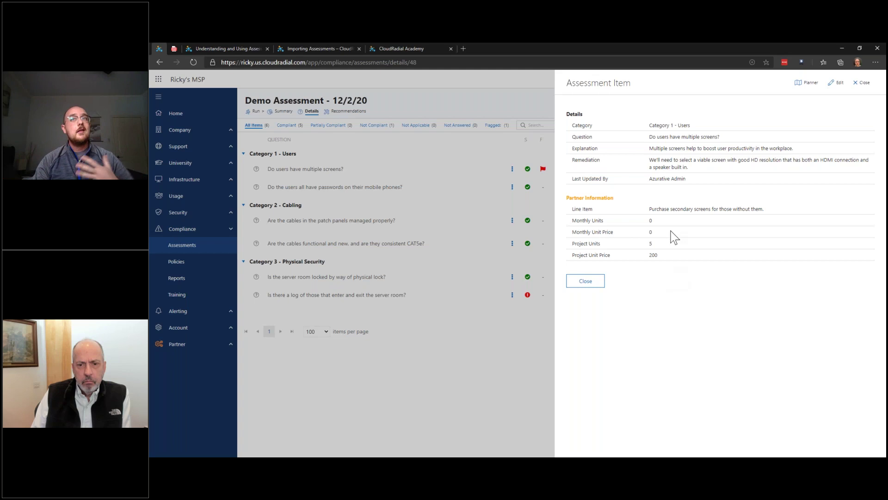
click(837, 83)
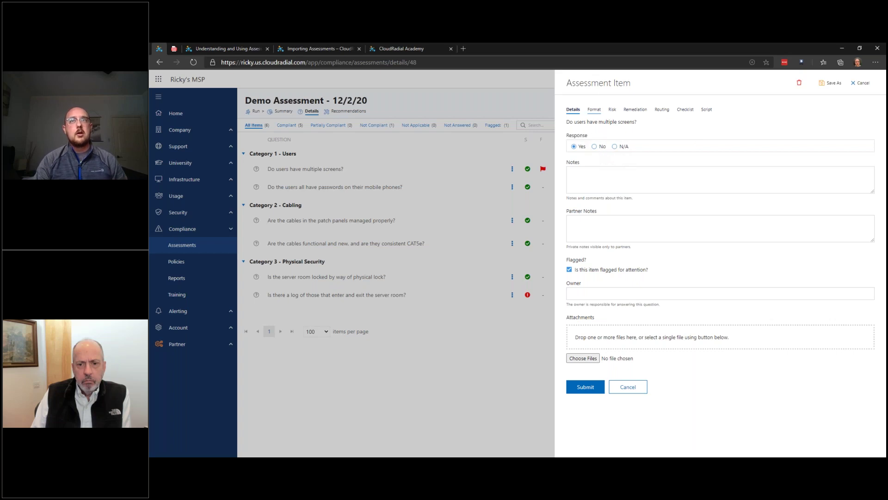
Step: Check the item's question settings, then enter an owner's name for the multiple-screens item and submit
click(594, 110)
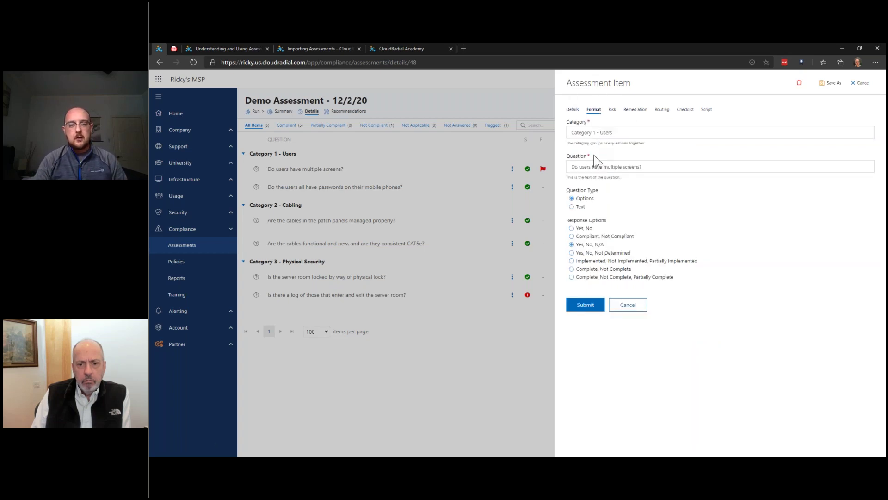
click(573, 110)
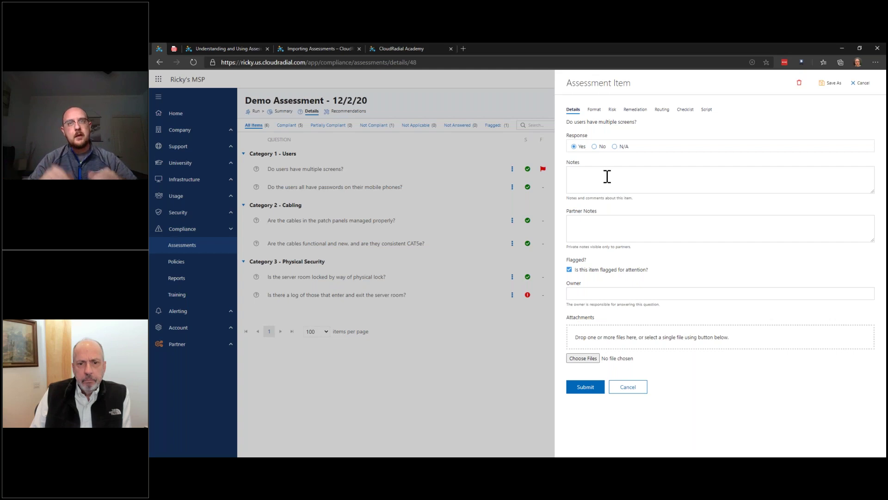
click(591, 292)
text(Ricky C)
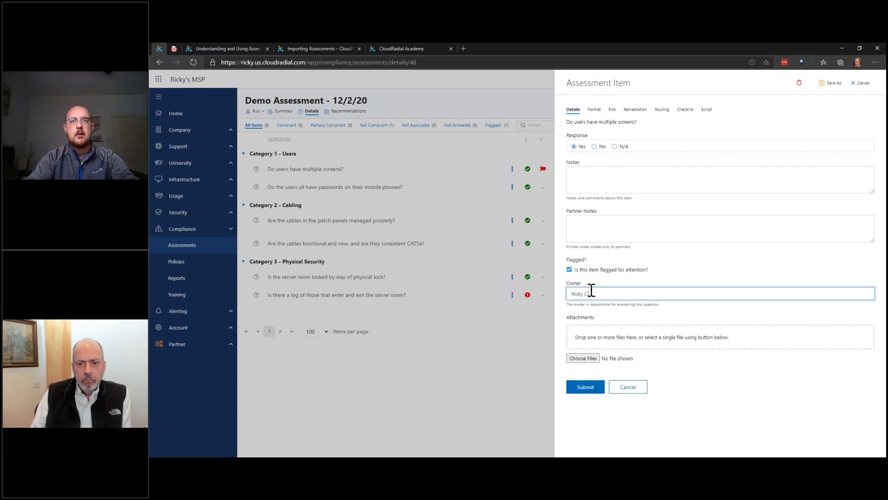
click(587, 389)
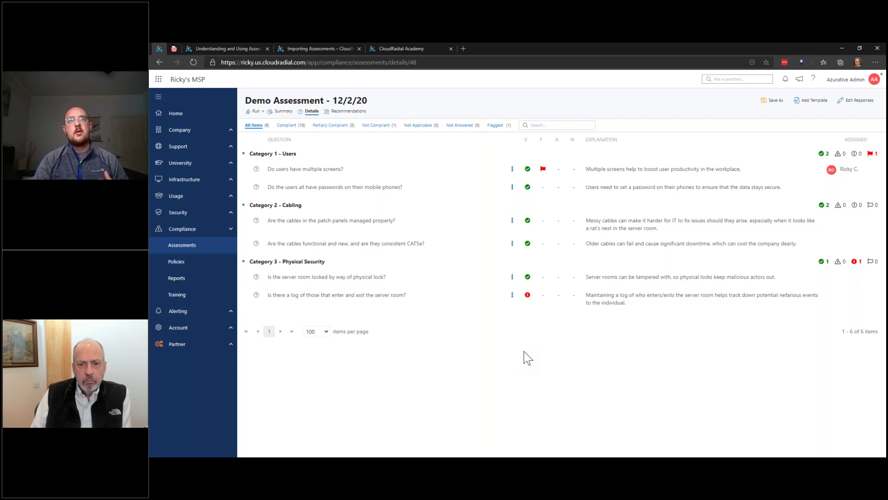
Step: Reopen the multiple-screens item for editing and cancel without changes
click(656, 177)
click(832, 89)
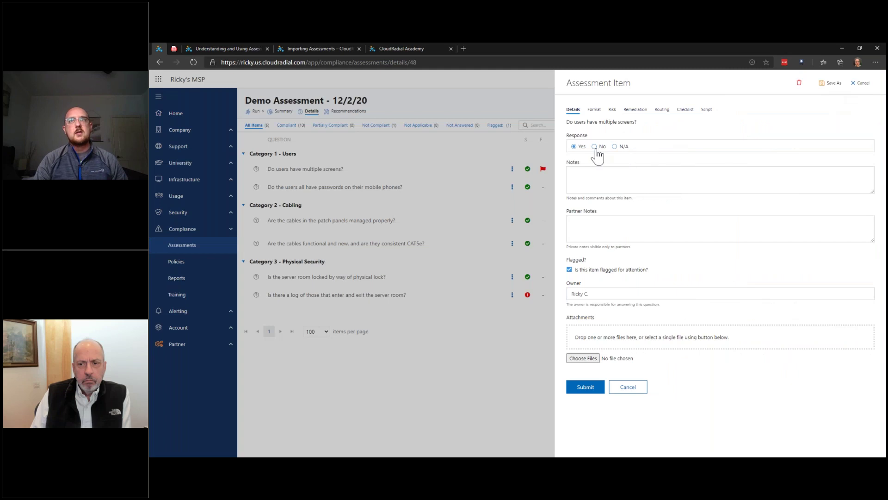
click(626, 389)
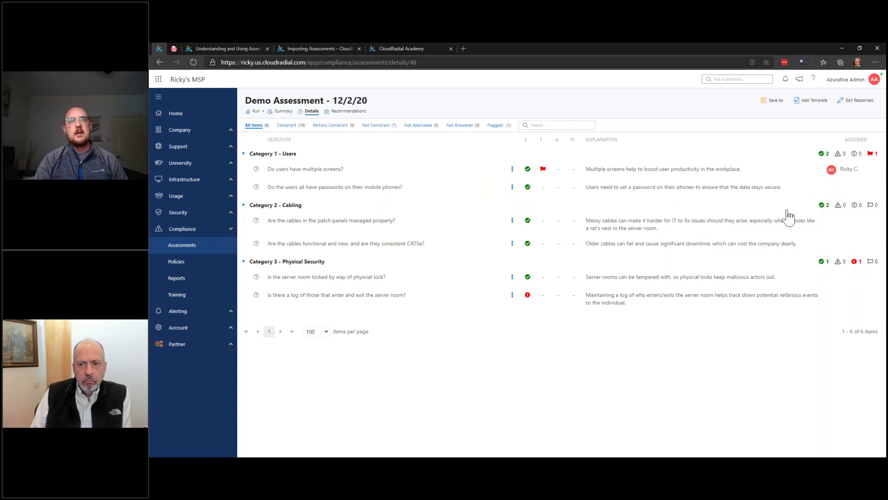
Step: Answer No for multiple screens and CAT5e cables, set patch panels Not Compliant, then filter to flagged items
click(860, 101)
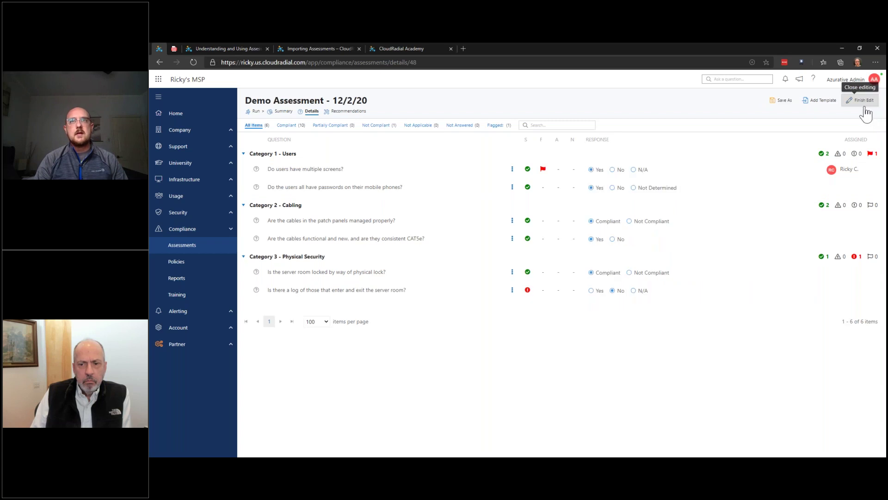
click(613, 170)
click(613, 239)
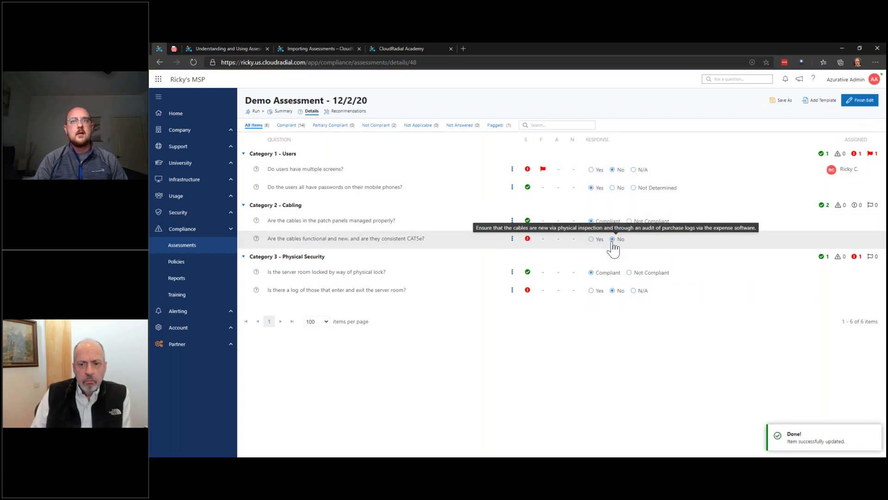
click(640, 222)
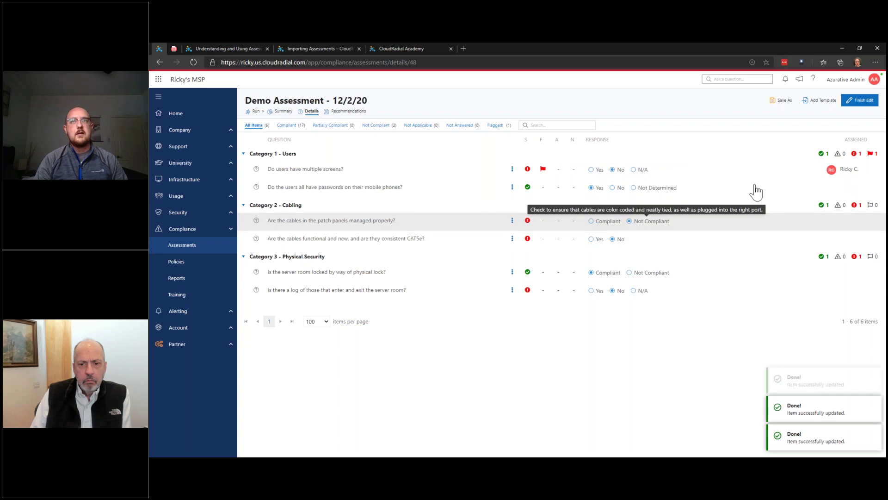
click(860, 101)
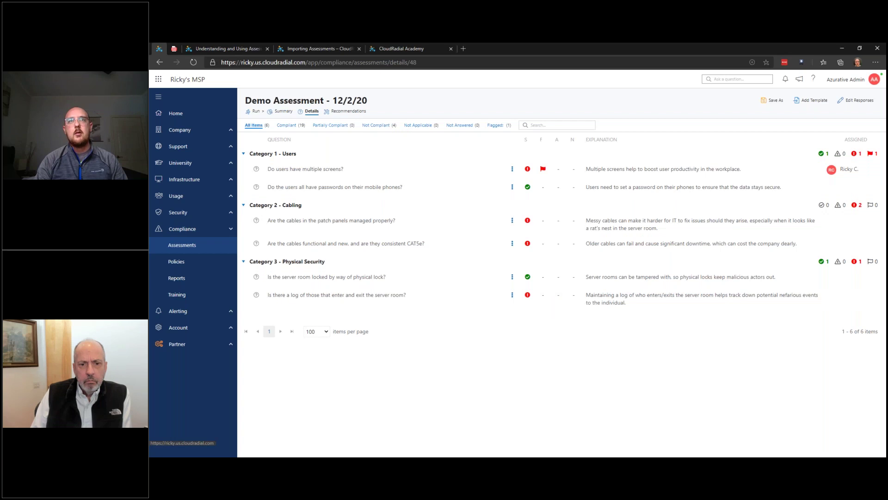
click(494, 126)
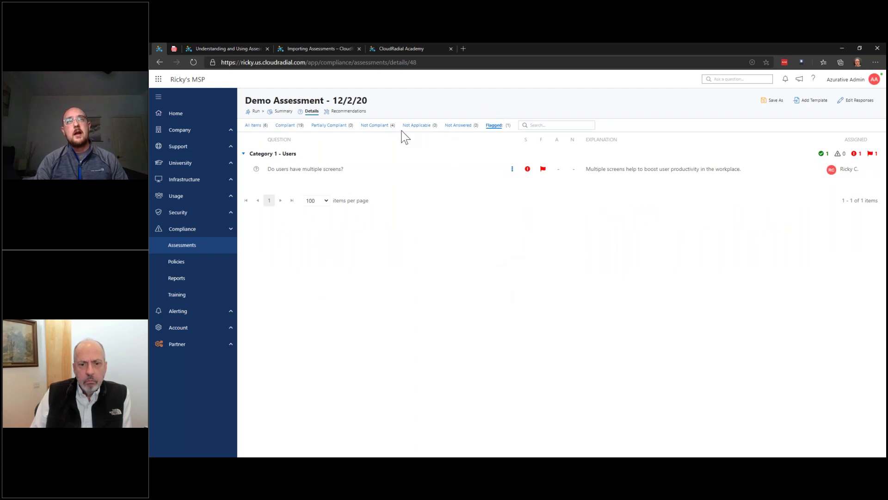
Step: View the 12/2/20 run's summary charts, then its Recommendations: $7.50 monthly, projects $1,000, $1,800, $170
click(283, 111)
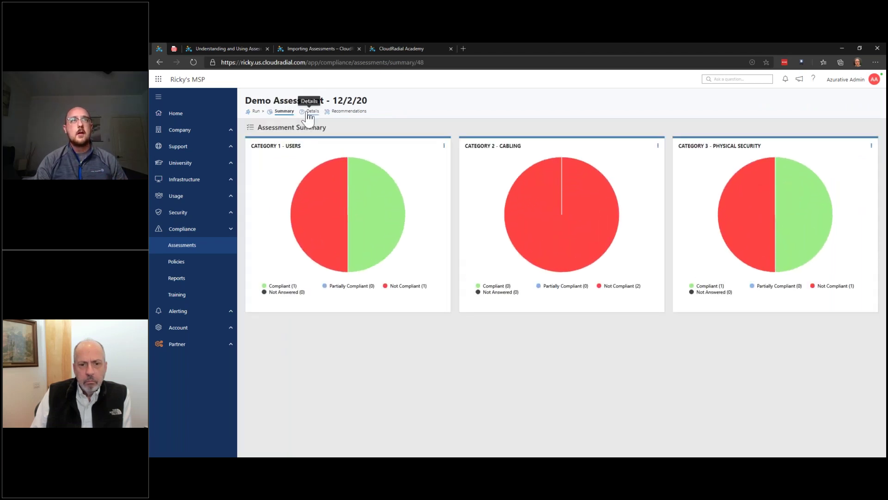
click(308, 113)
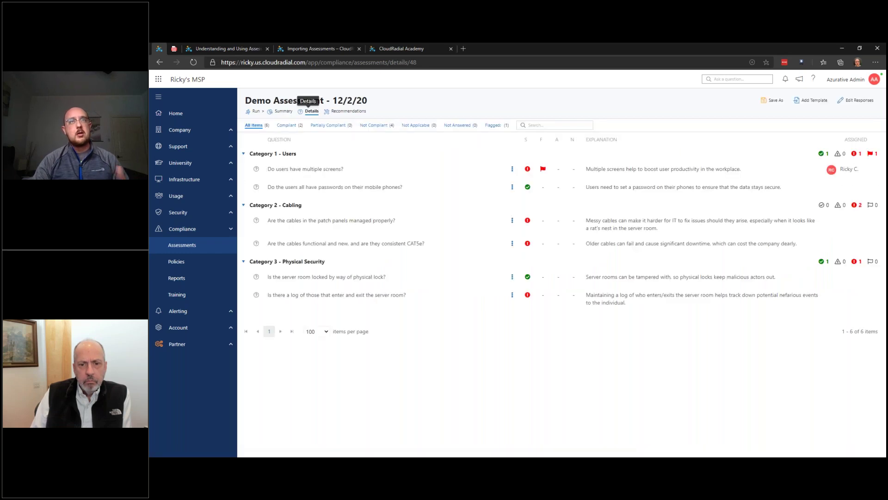
click(333, 114)
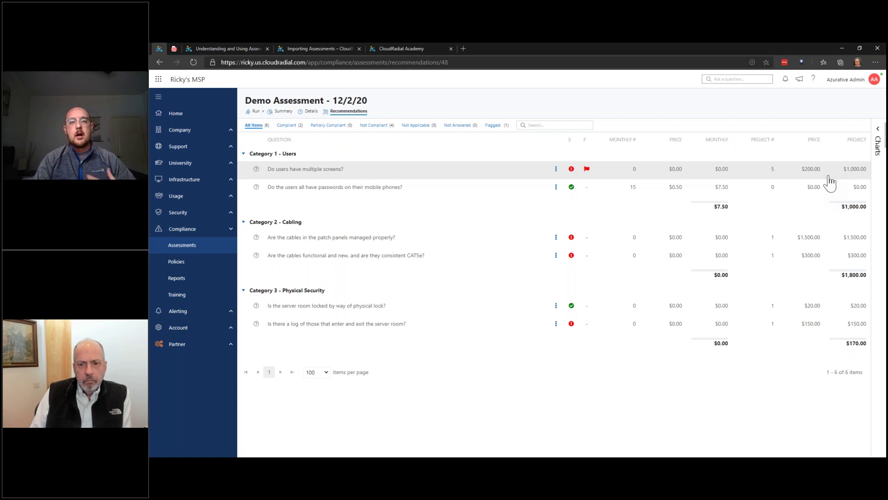
Step: Add the multiple-screens recommendation to the planner under Productivity, then open its 'Purchase secondary screens' card
click(476, 174)
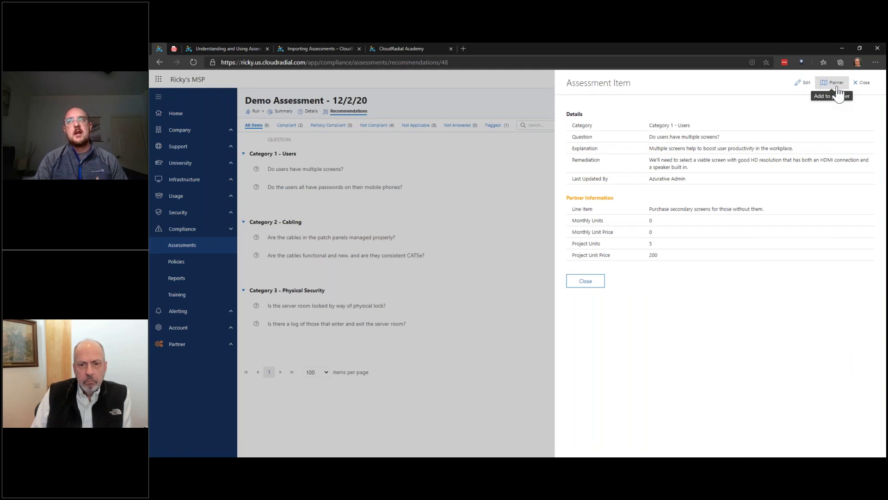
click(837, 86)
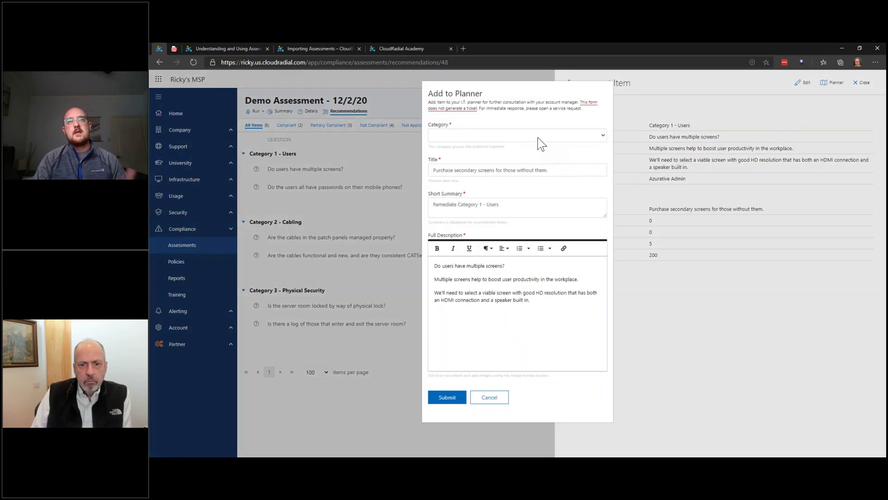
click(539, 138)
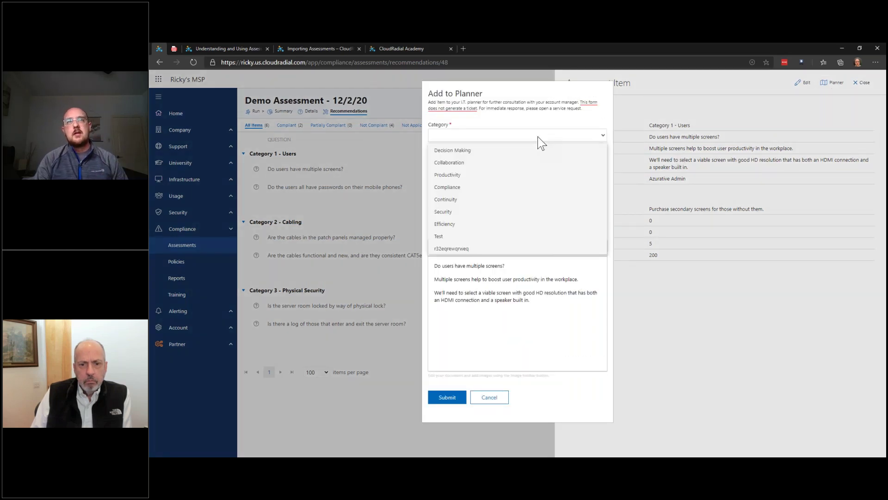
click(530, 173)
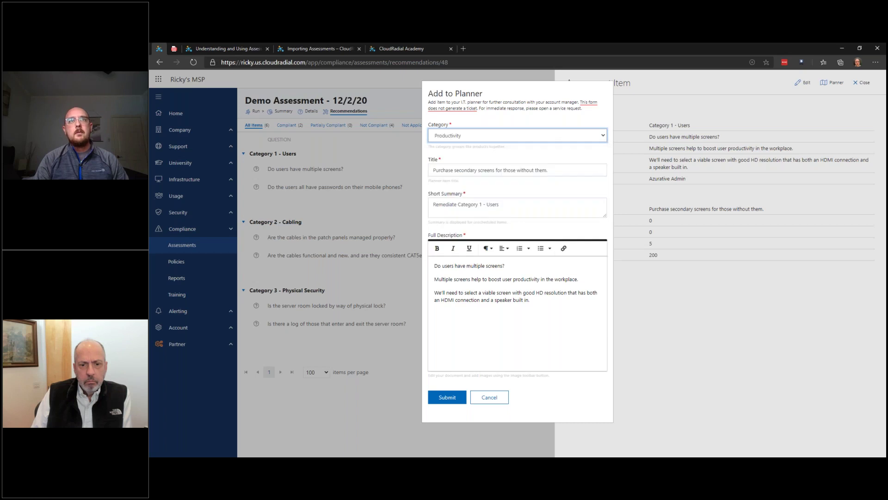
click(454, 404)
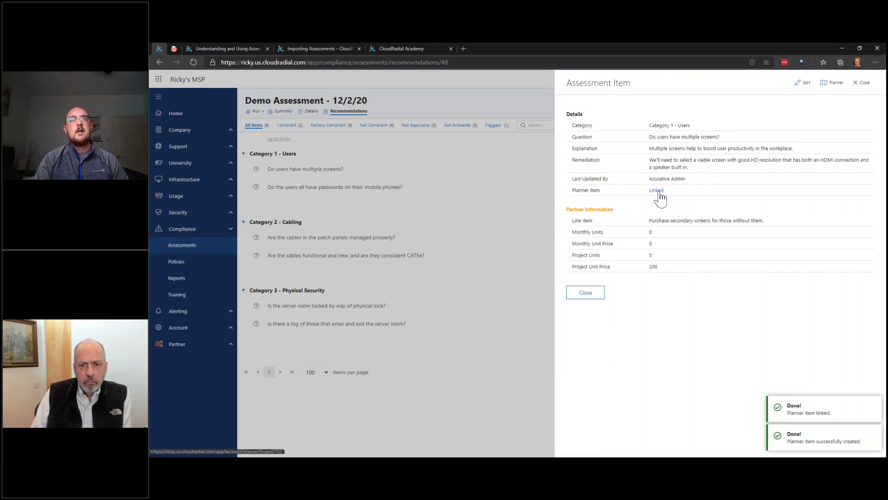
click(657, 190)
click(281, 167)
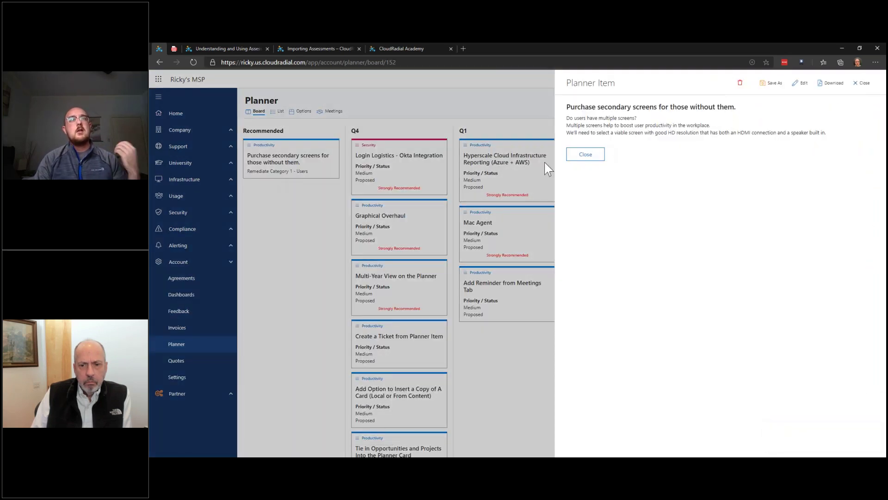
Step: Reopen the Purchase secondary screens planner item and look over its pricing settings
click(585, 155)
click(288, 163)
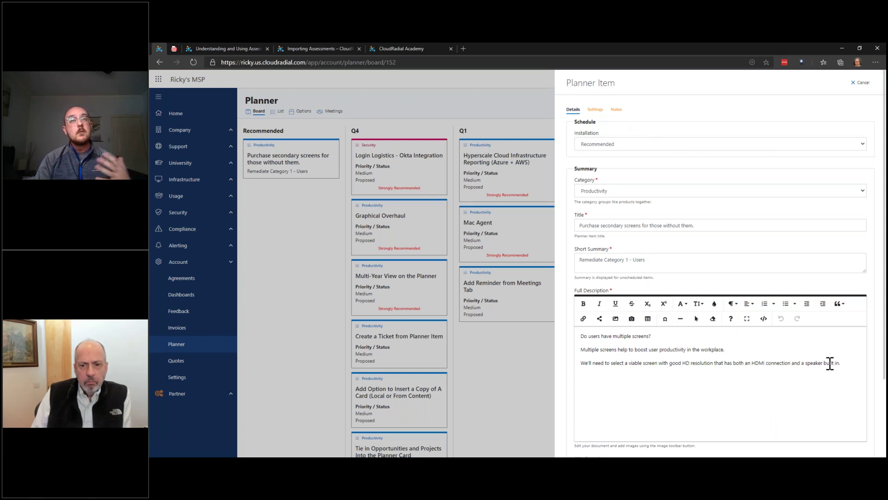
click(595, 109)
scroll(670, 267, down, 6)
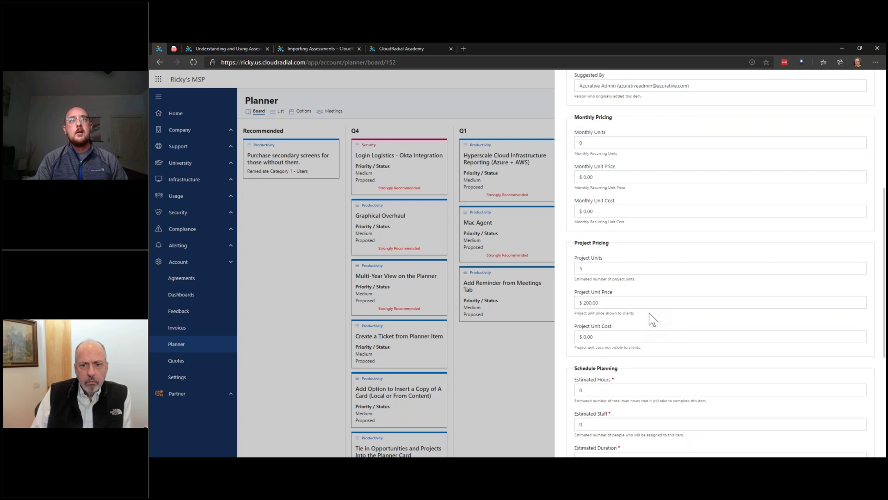
scroll(648, 312, up, 6)
Step: Close the planner item without saving and go to Compliance > Assessments
click(859, 83)
click(206, 229)
click(206, 246)
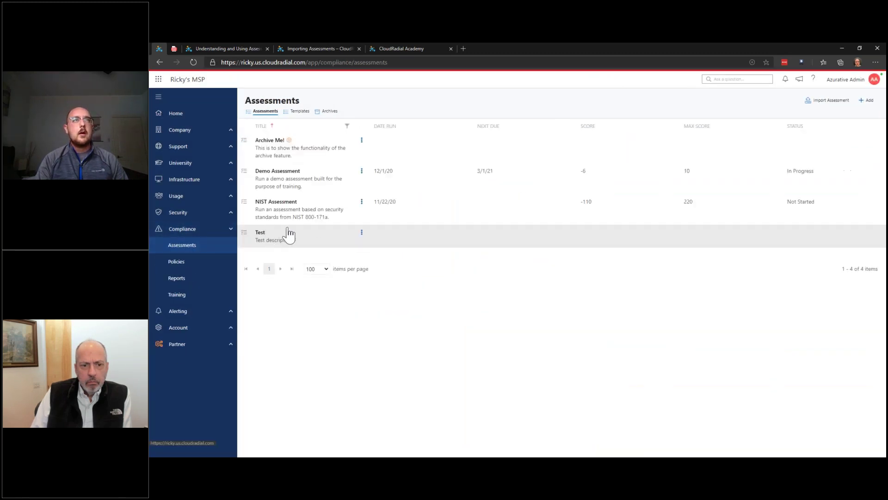
Step: Open the Demo Assessment's 12/2/20 run and view its recommendations with pricing
click(339, 192)
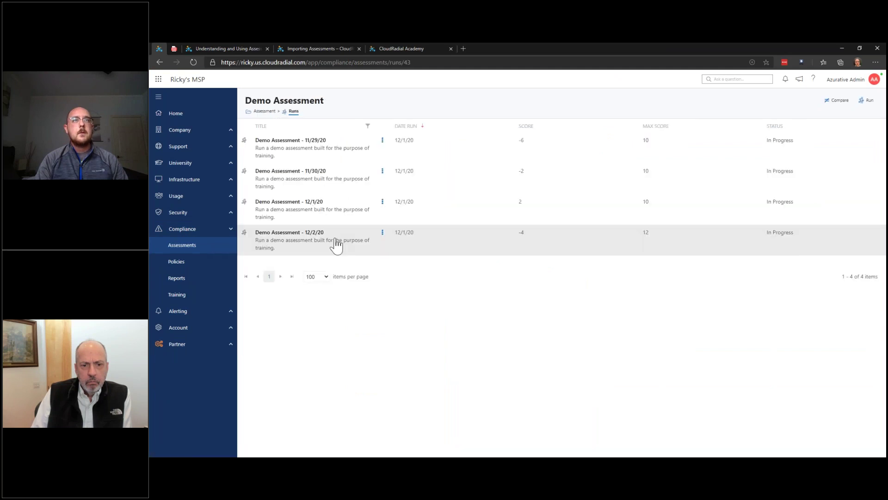
click(336, 243)
click(360, 112)
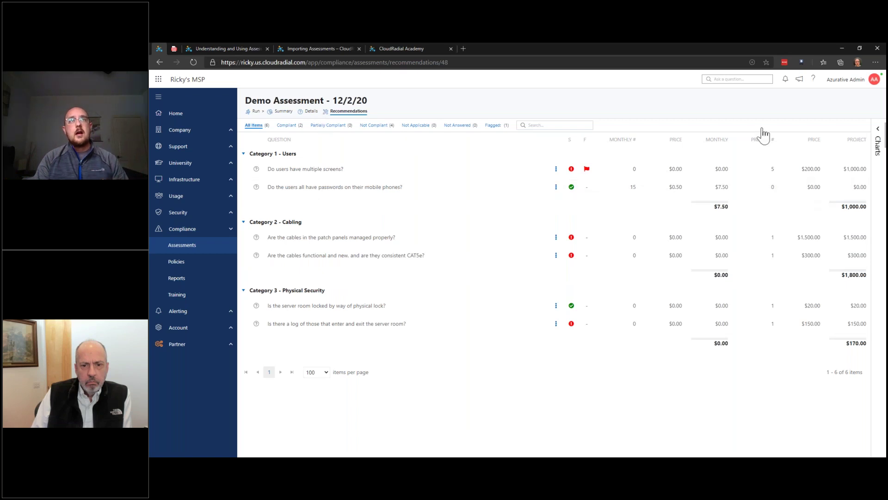
Step: View the Cost / Risk Analysis - Project Estimates chart, then close the charts
click(879, 150)
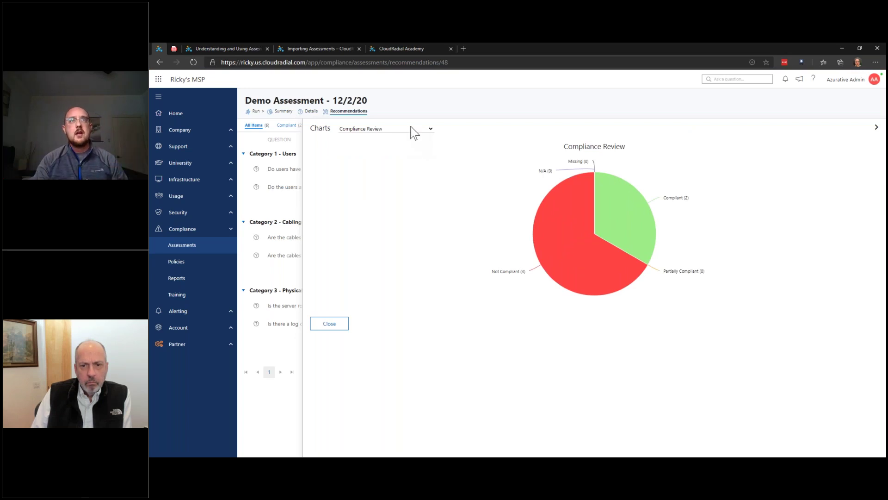
click(411, 128)
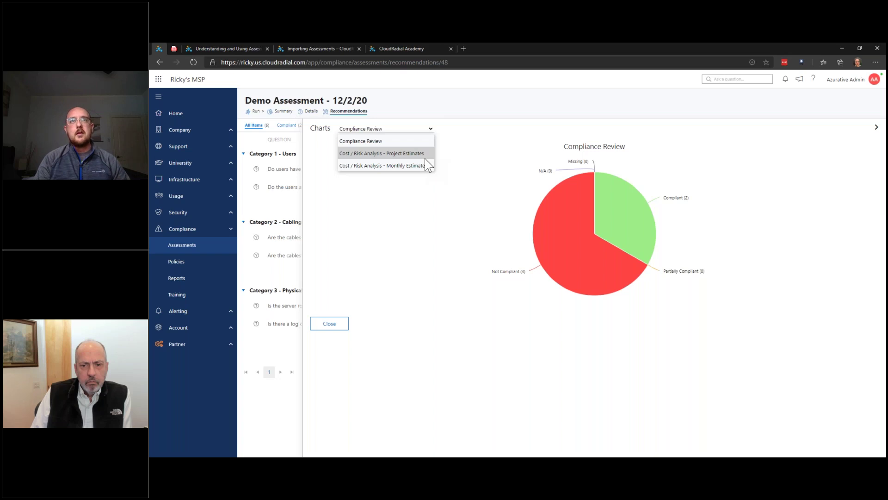
click(425, 158)
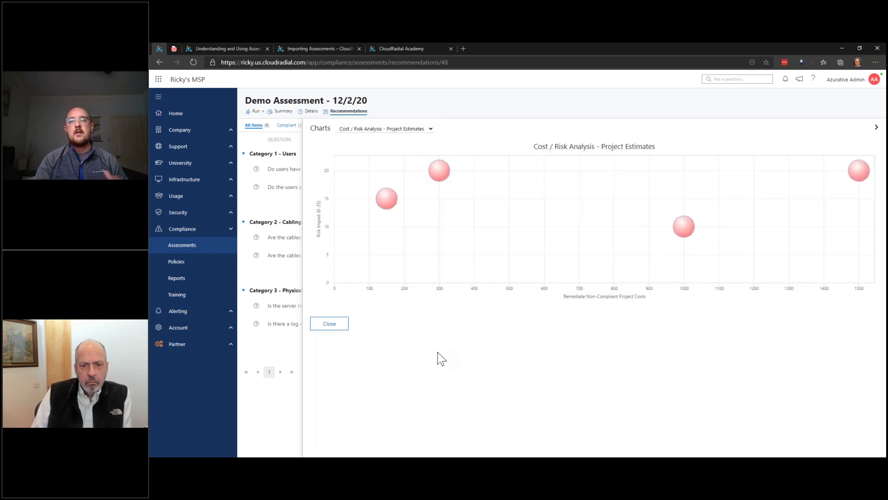
mouse_move(384, 203)
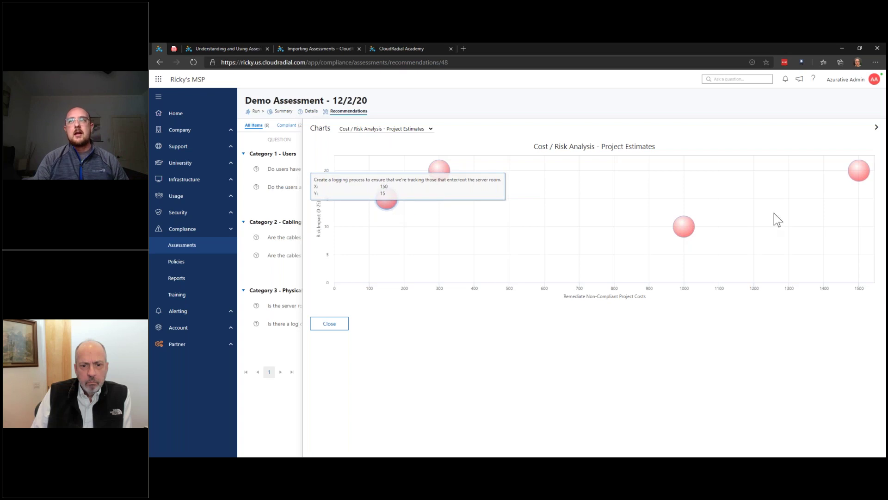
mouse_move(861, 178)
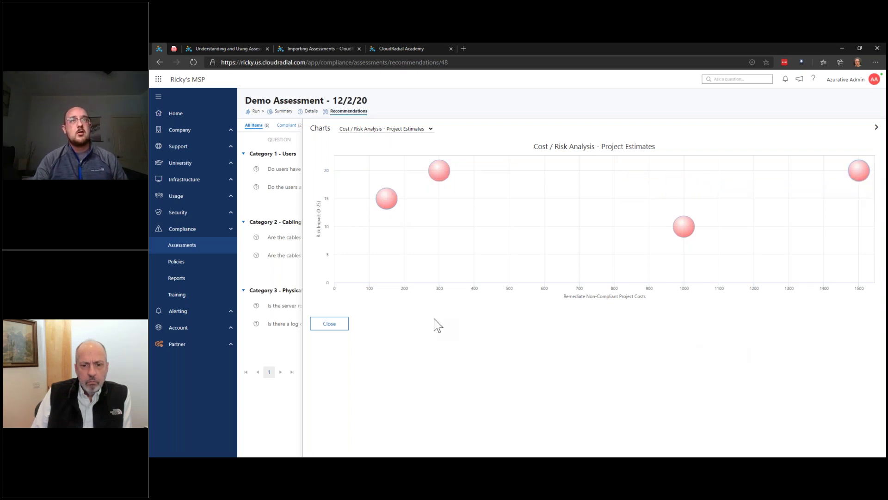
click(346, 330)
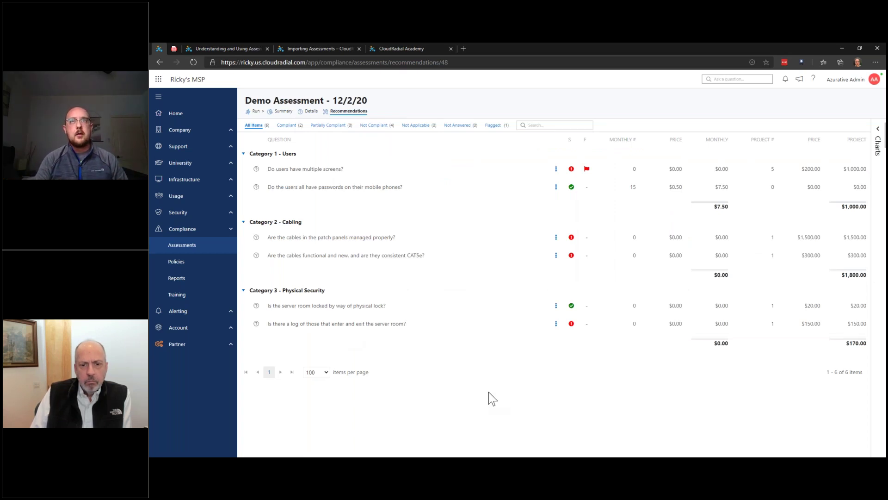
Step: Go back through the run's Summary to the Demo Assessment runs list
click(281, 116)
click(257, 111)
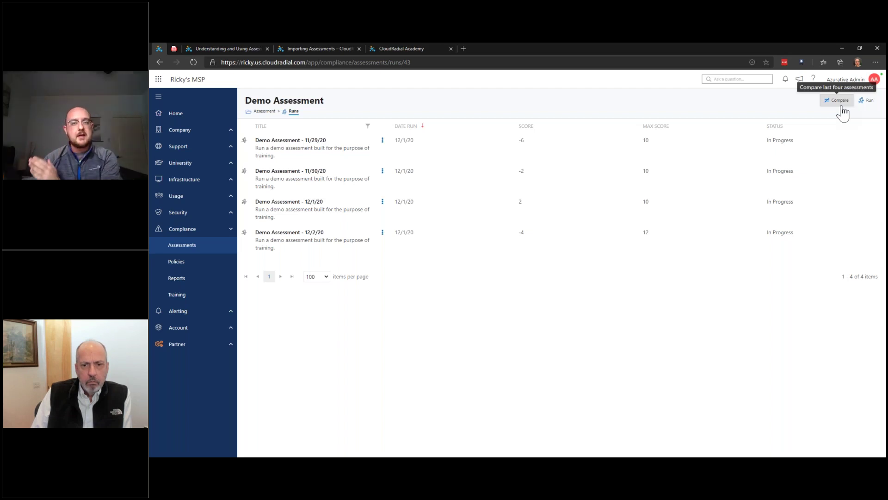
Step: Show the six questions' results side by side across the last four Demo Assessment runs
click(841, 107)
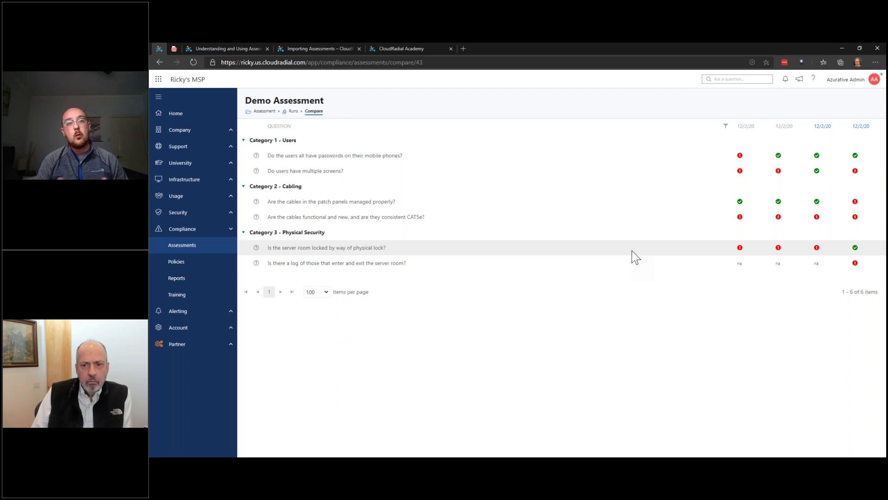
Step: Leave the Compare page, return to all assessments, and open the NIST Assessment's runs
click(292, 112)
click(266, 112)
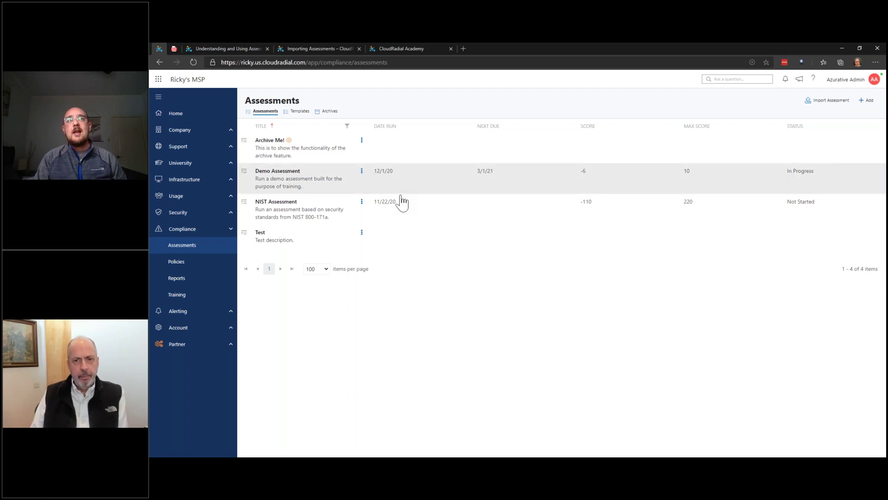
click(407, 213)
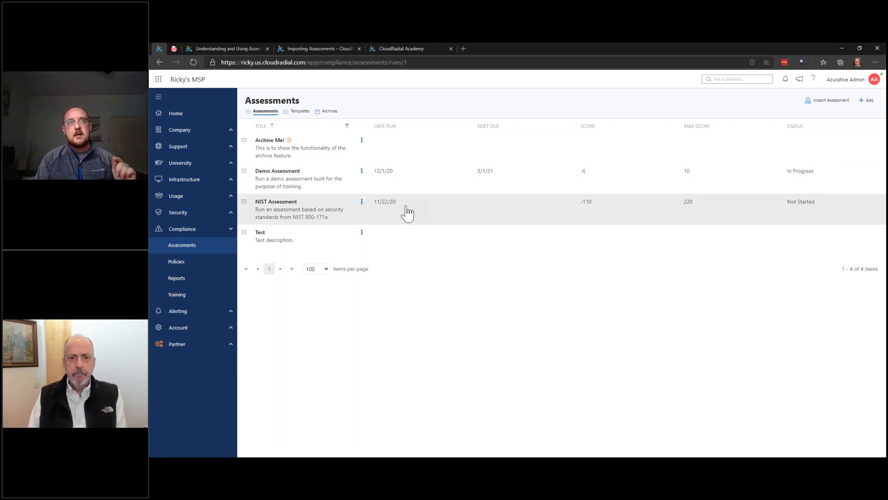
Step: Open the 11/23/20 NIST Assessment run and scroll through its category summary charts
click(435, 157)
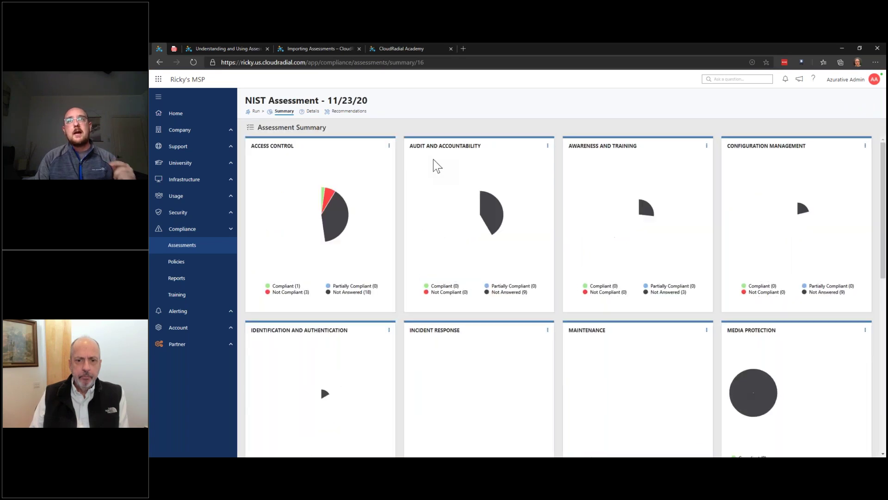
scroll(434, 181, down, 5)
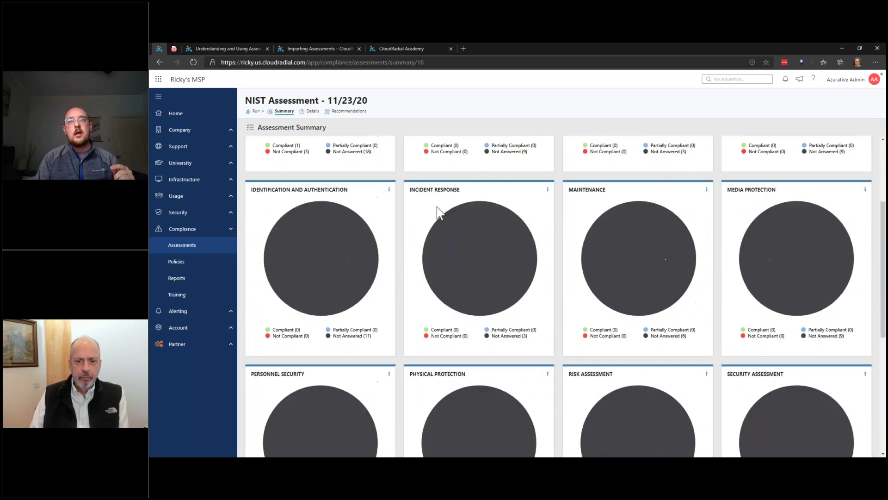
scroll(332, 120, up, 5)
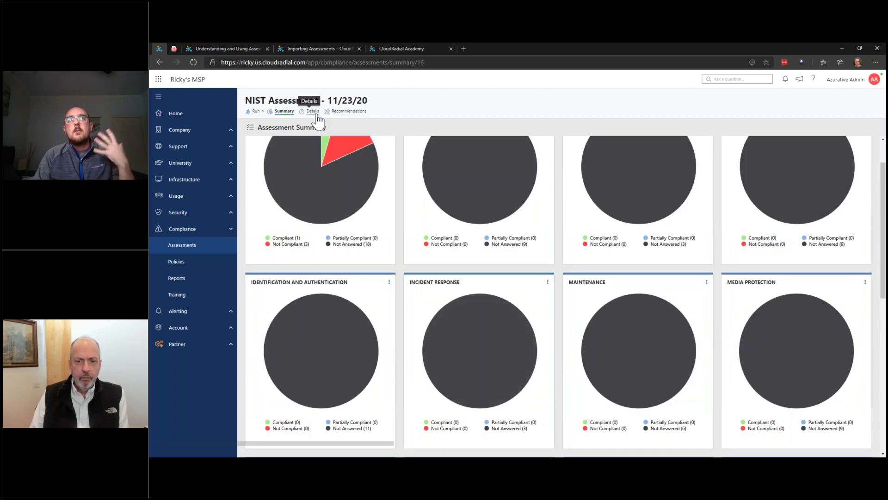
Step: Scroll through the 11/23/20 run's question-by-question Details list
click(317, 116)
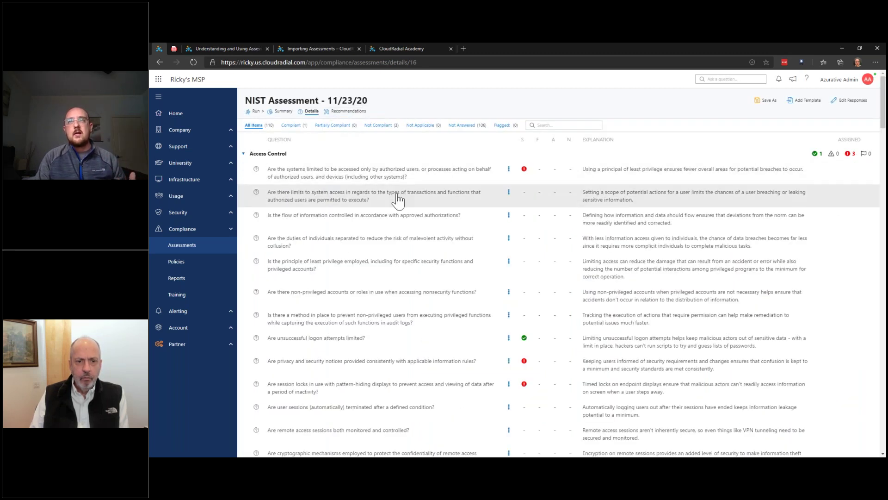
scroll(397, 198, down, 5)
scroll(397, 198, down, 10)
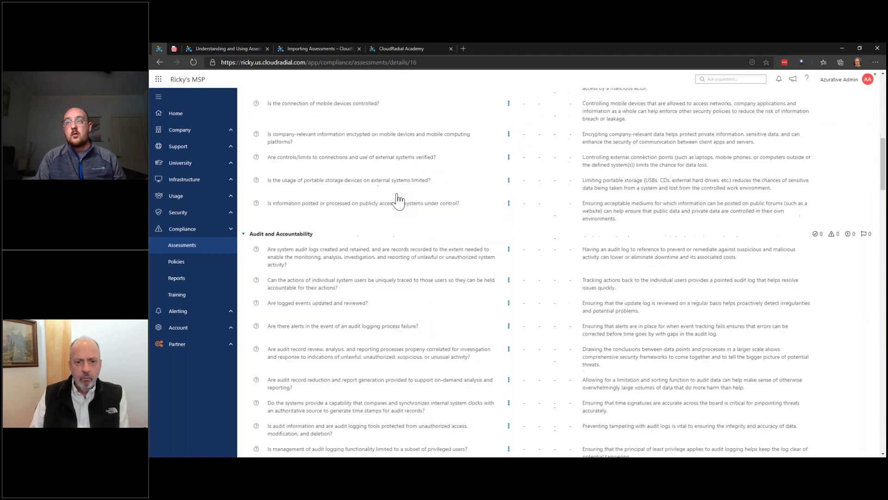
scroll(396, 198, up, 15)
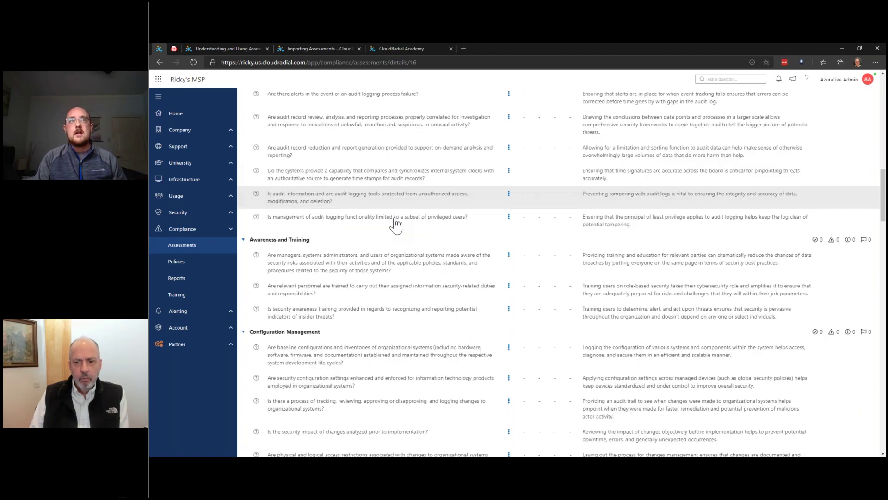
scroll(356, 115, up, 1)
Step: Scroll through the 11/23/20 NIST run's recommendations, then return to its Summary and runs breadcrumb
click(349, 112)
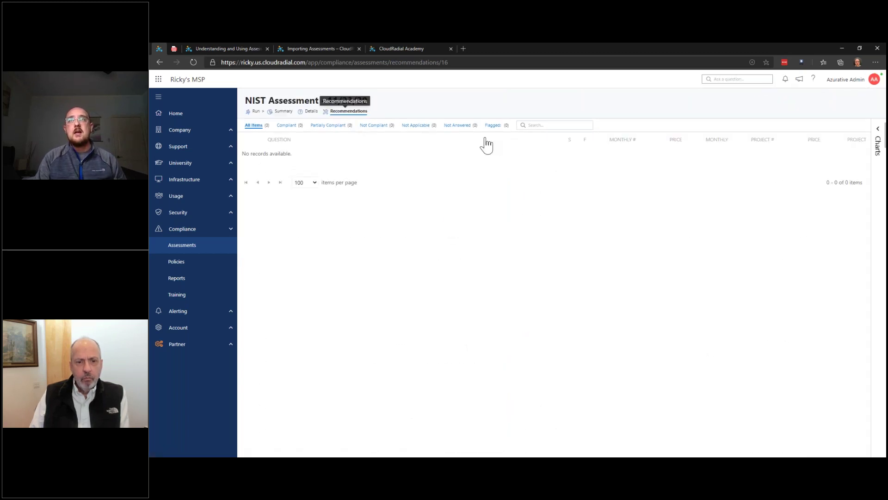
scroll(573, 239, down, 10)
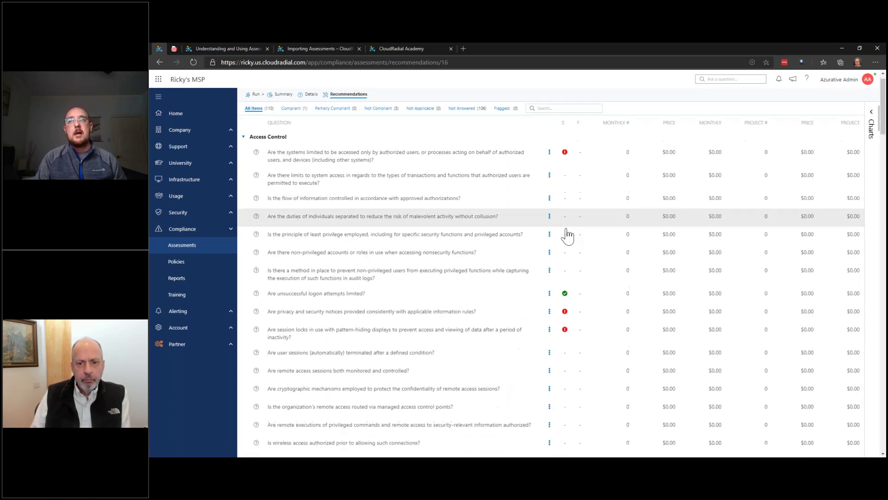
scroll(564, 234, down, 8)
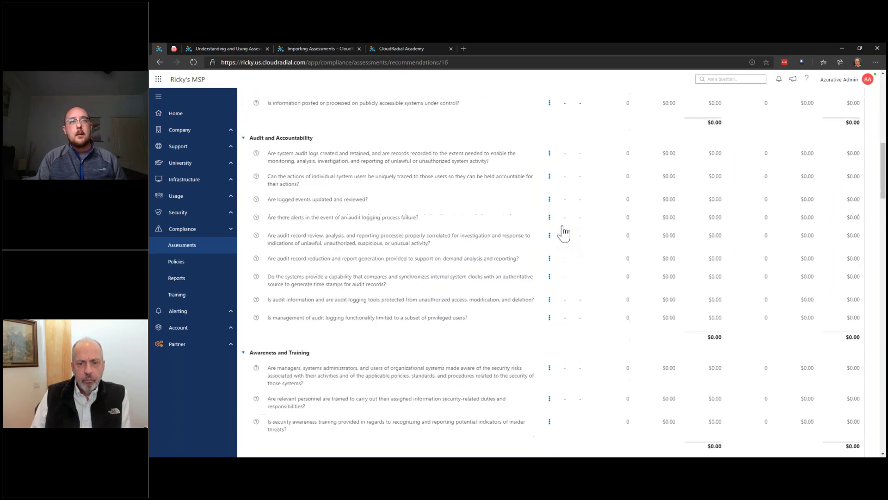
scroll(559, 238, down, 4)
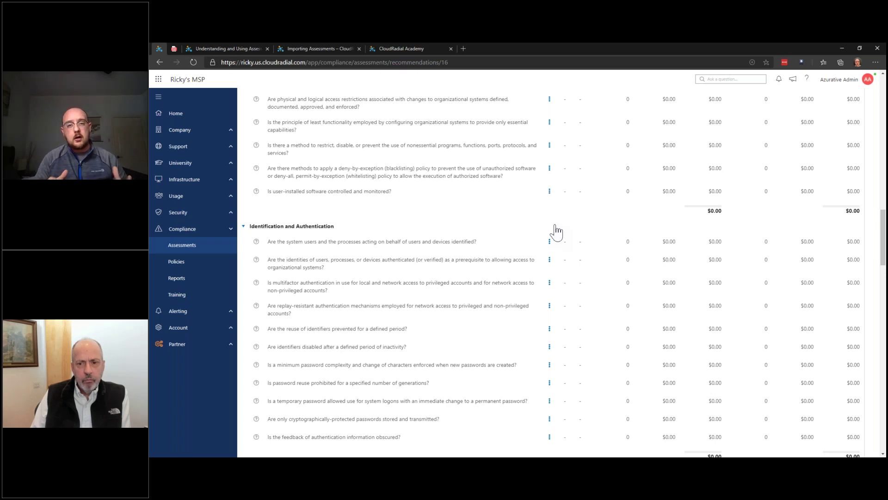
scroll(558, 231, down, 5)
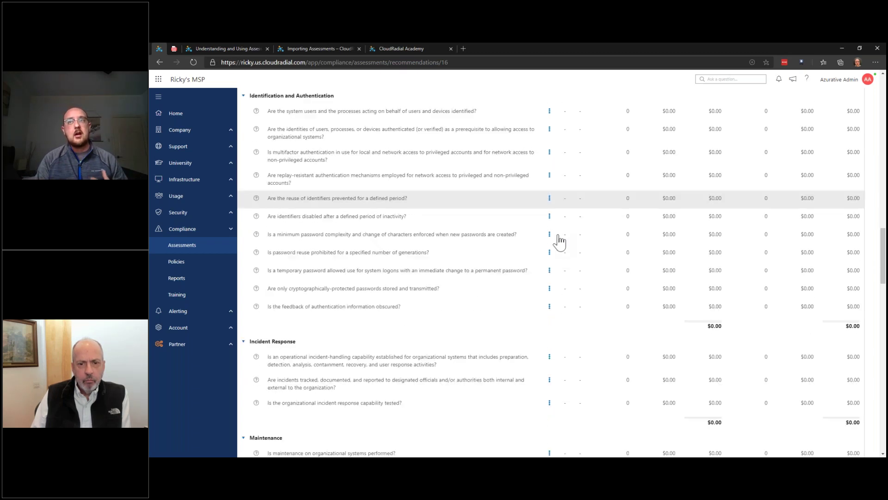
scroll(559, 246, up, 15)
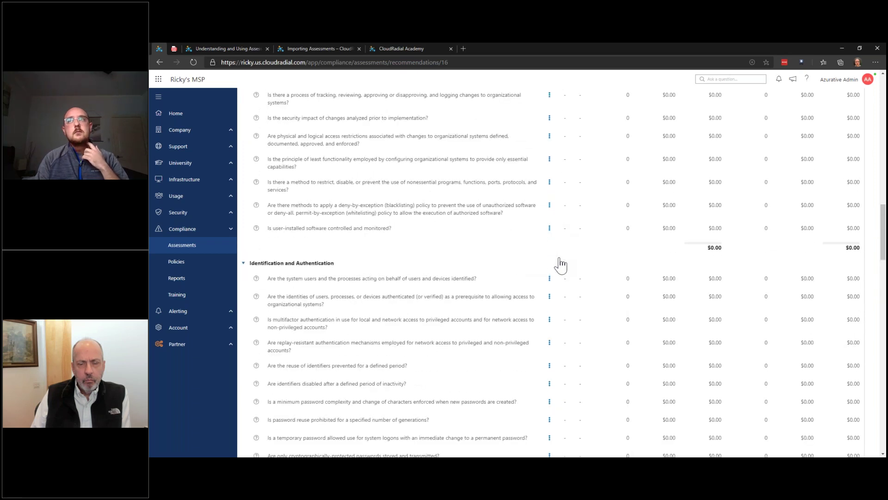
scroll(560, 259, up, 15)
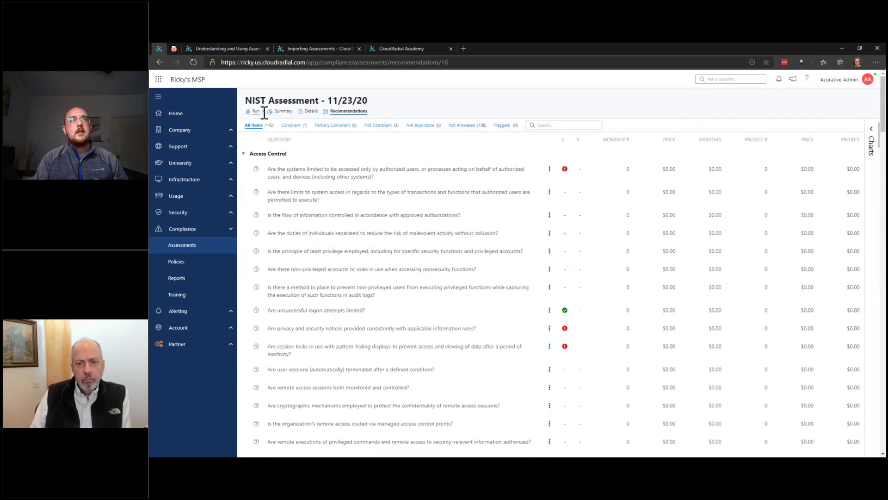
click(281, 112)
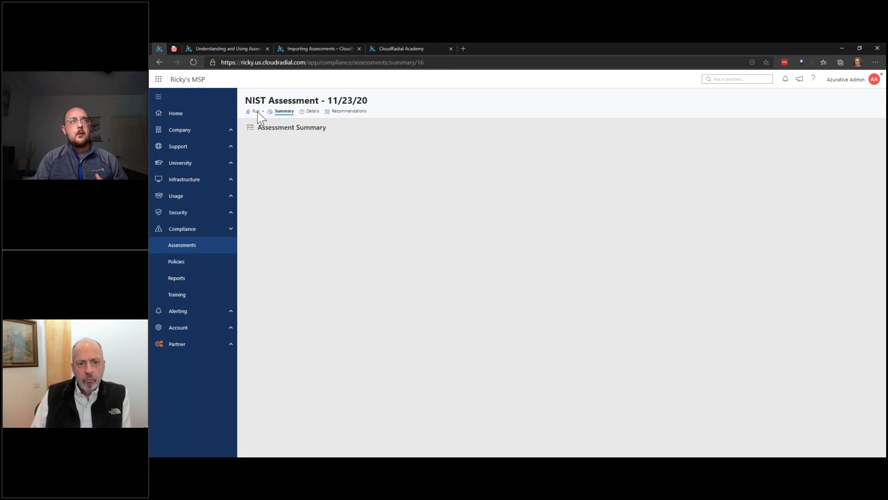
click(255, 111)
Step: Return to all assessments and list the Endpoint, Server, User and NIST Assessment templates
click(265, 111)
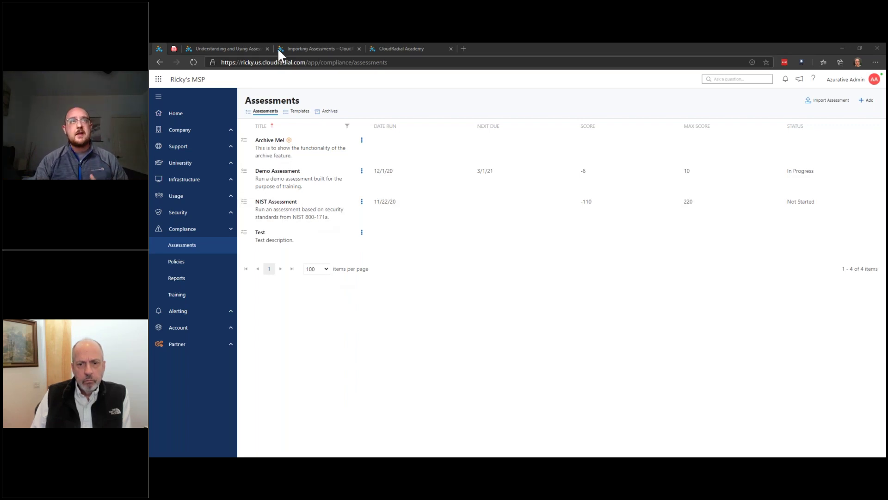
click(299, 112)
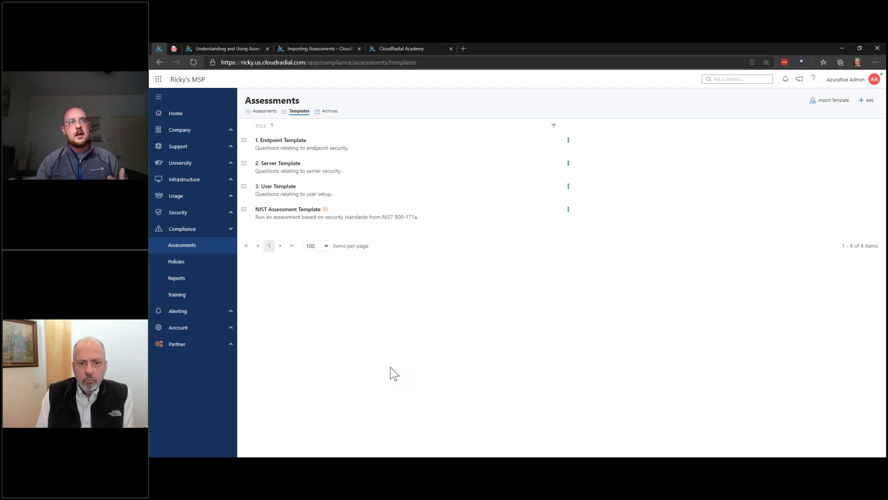
click(568, 141)
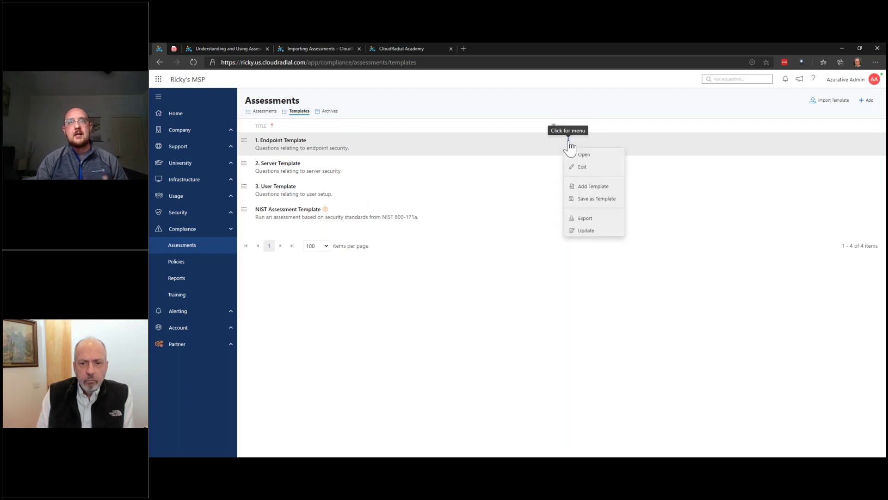
click(589, 173)
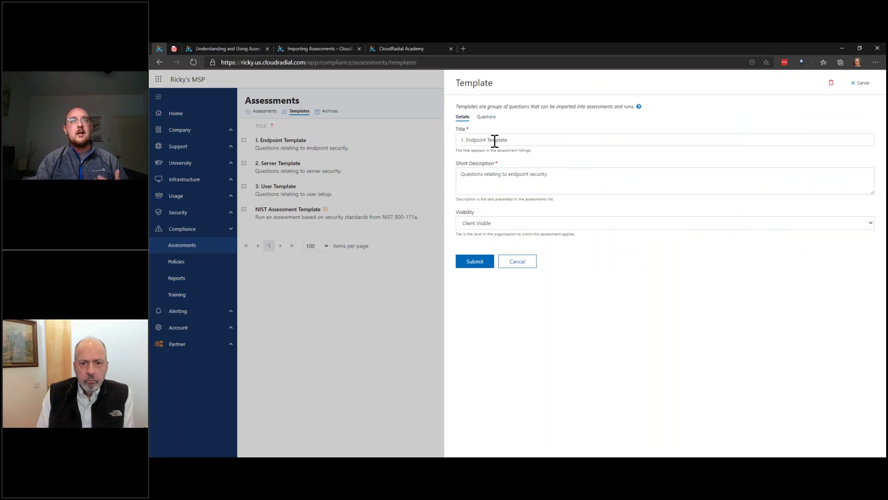
click(490, 119)
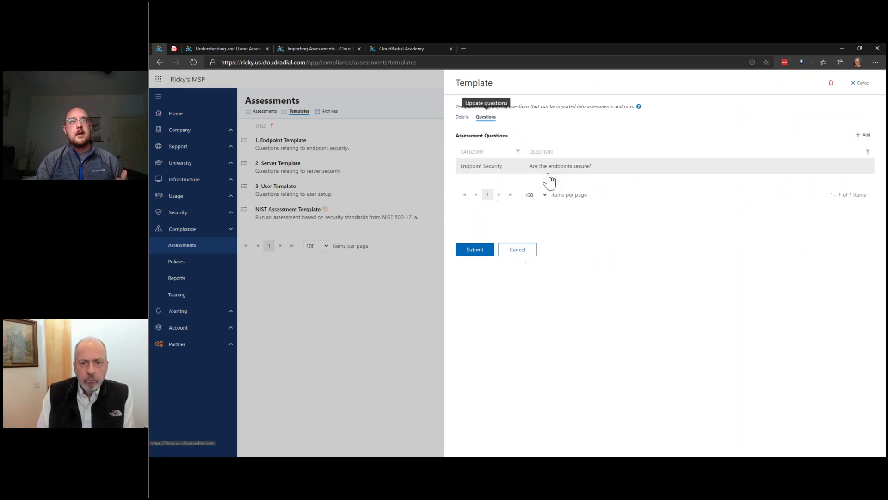
click(547, 172)
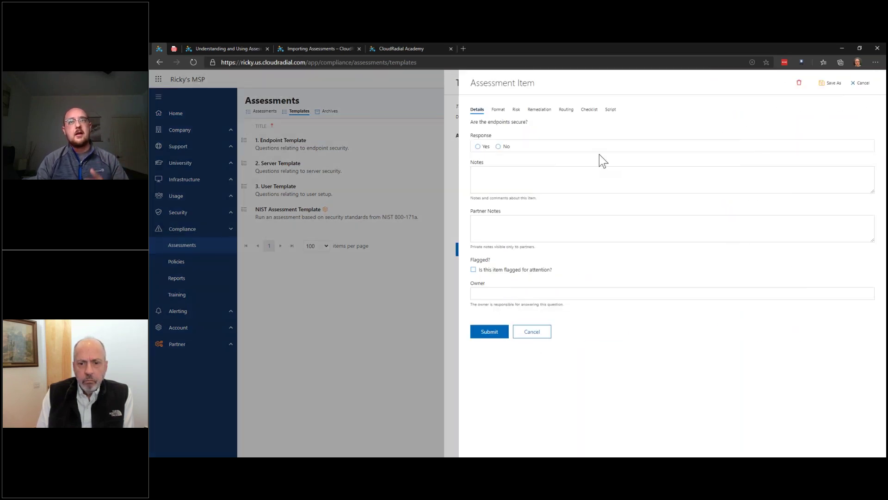
click(531, 333)
click(518, 250)
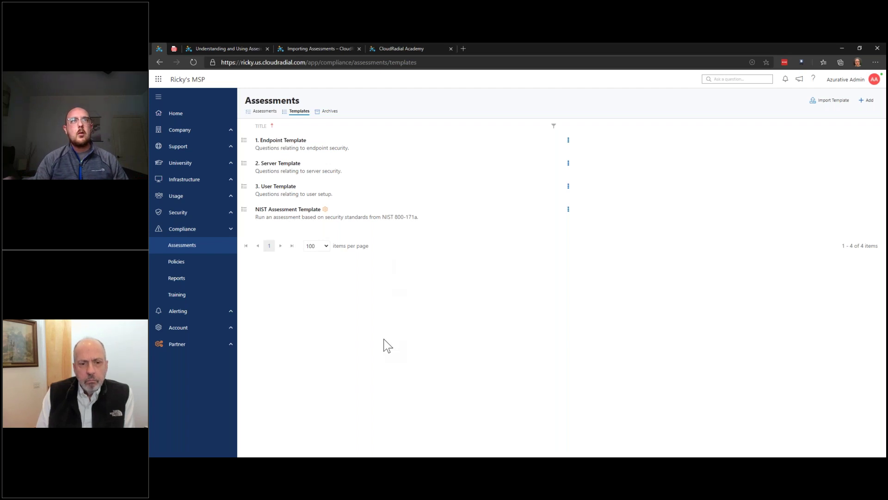
Step: Add a new assessment titled 'Template Test' with short description 'Test'
click(265, 111)
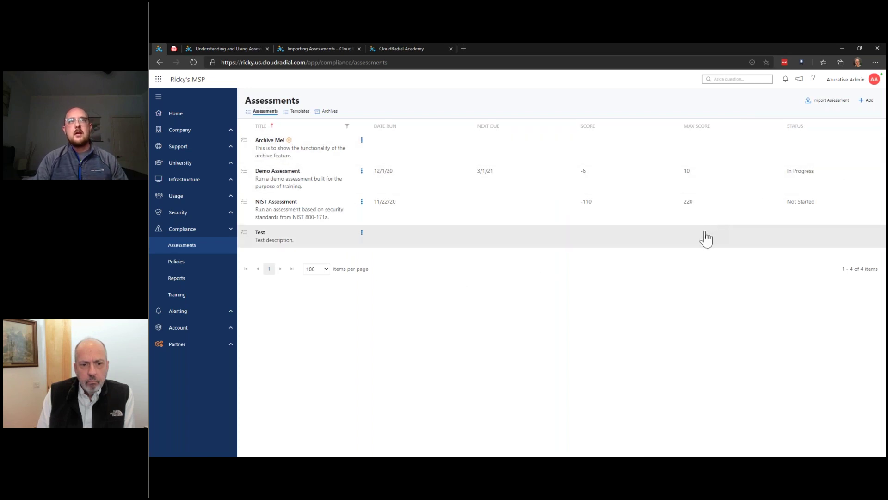
click(867, 100)
click(679, 137)
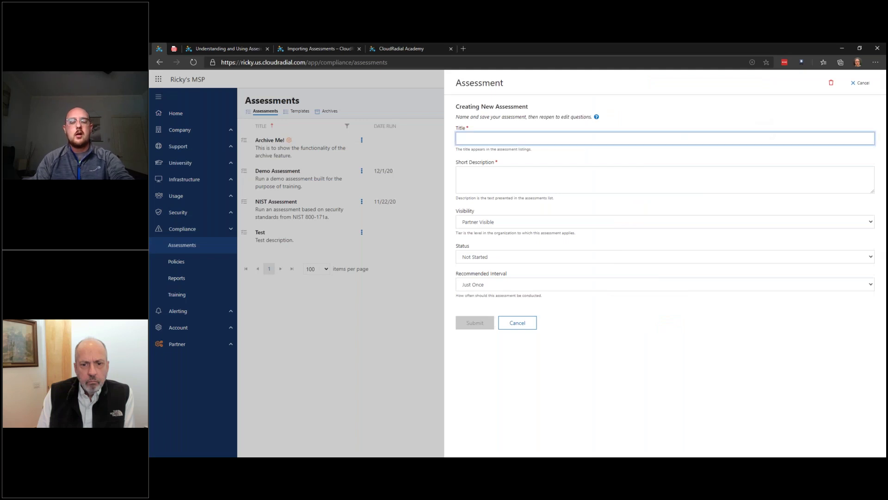
text(Template Test)
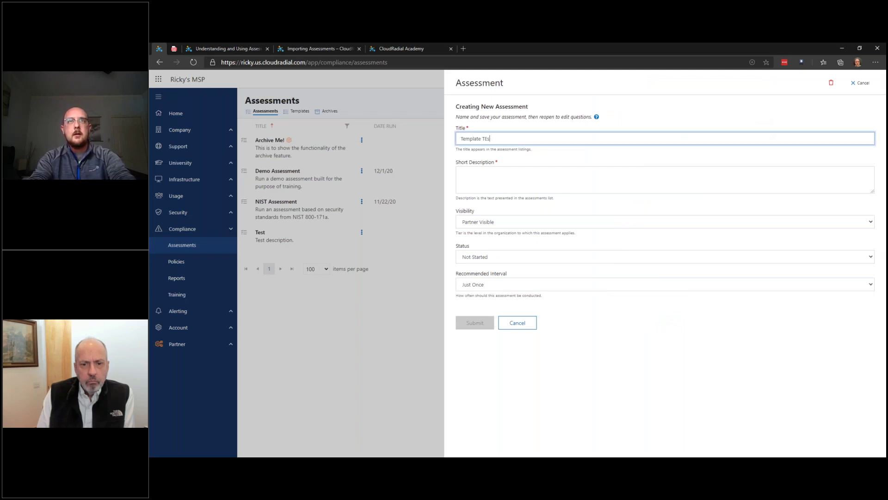
key(Tab)
text(Test)
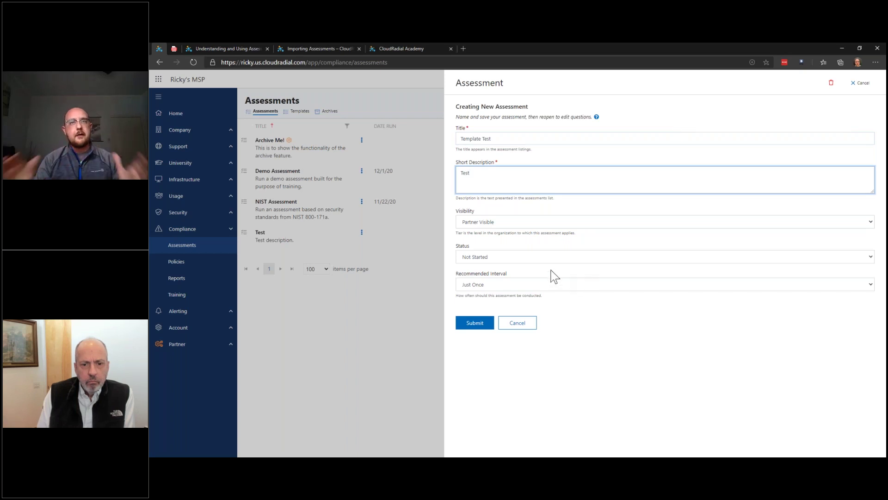
click(480, 323)
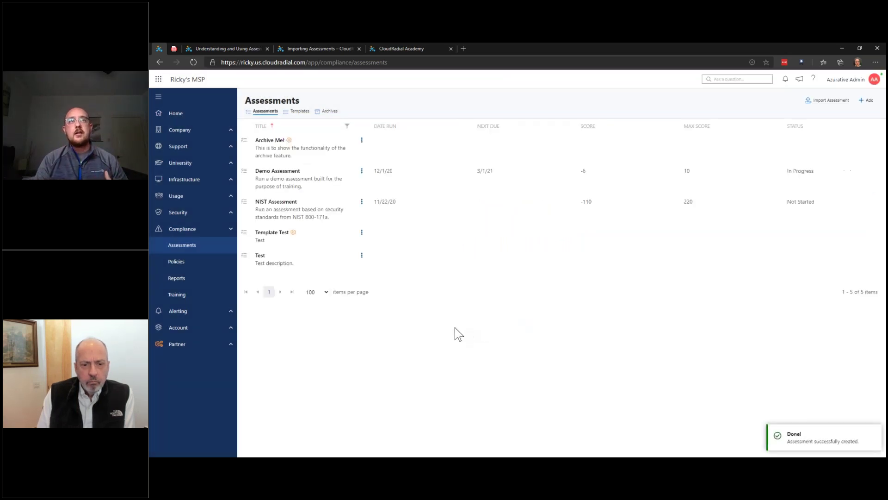
click(363, 235)
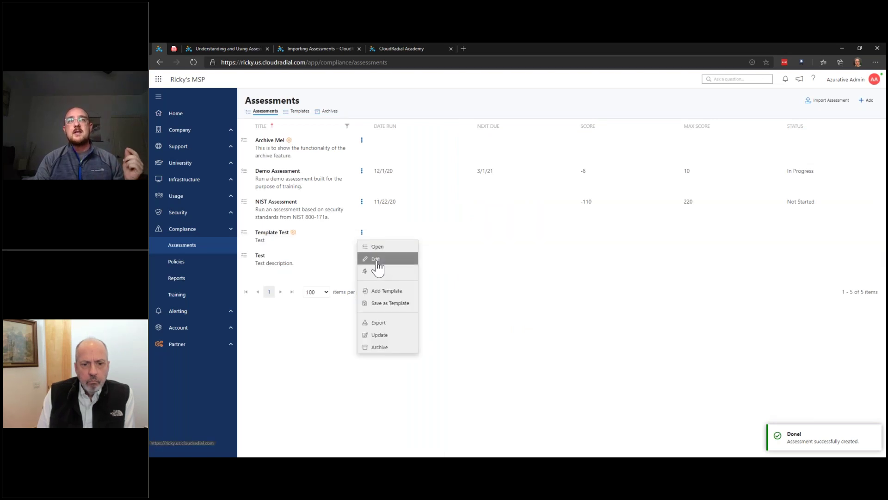
Step: Import the '1. Endpoint Template' questions into the Template Test assessment
click(402, 294)
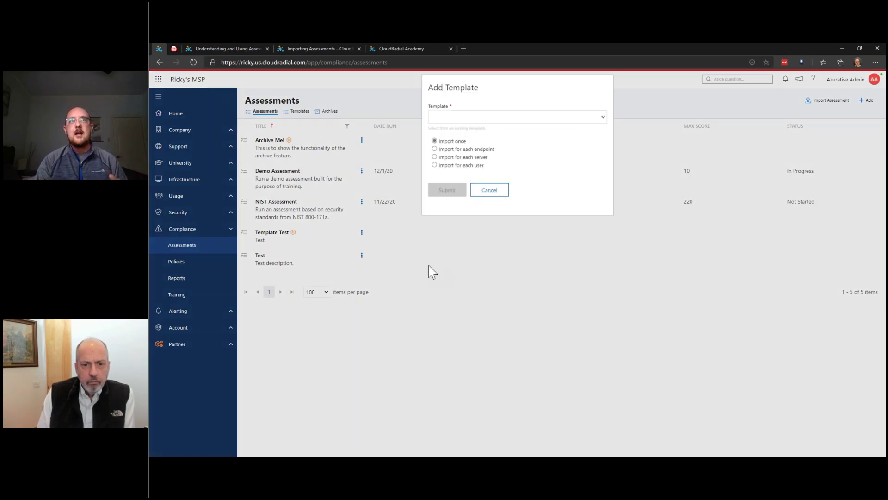
click(476, 123)
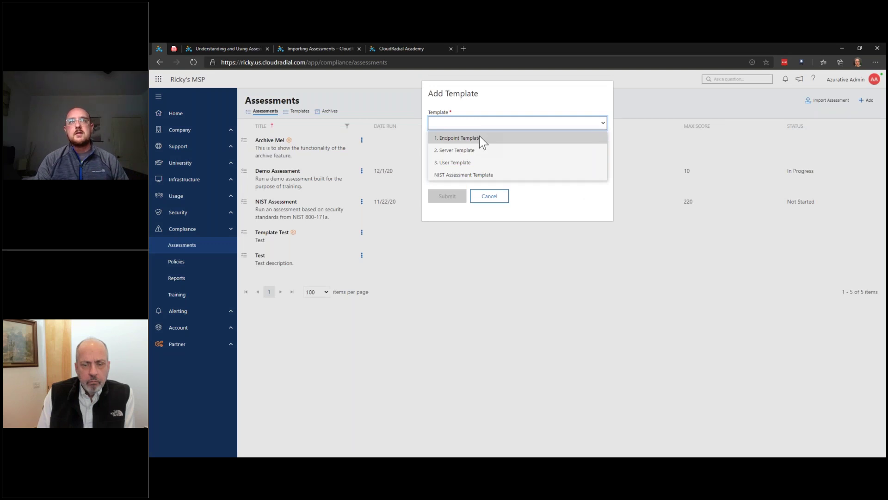
click(480, 137)
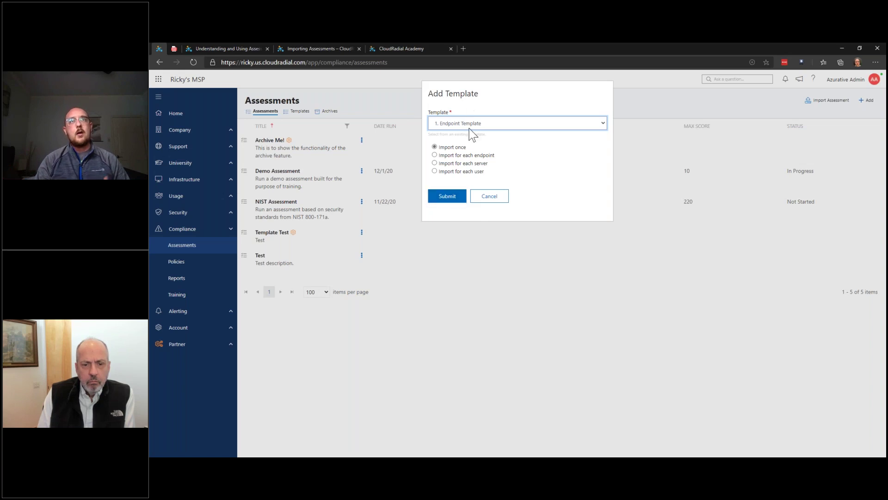
click(459, 190)
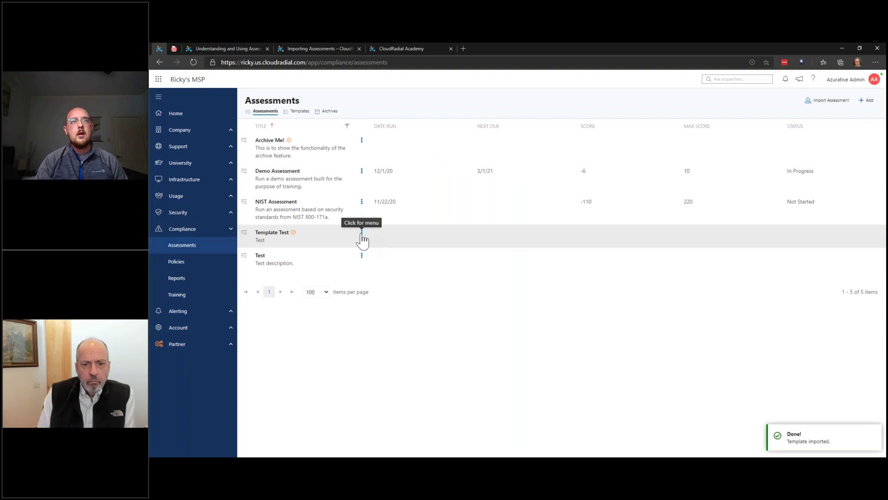
click(362, 239)
Step: Add '3. User Template' to Template Test, importing its questions once for each user
click(381, 290)
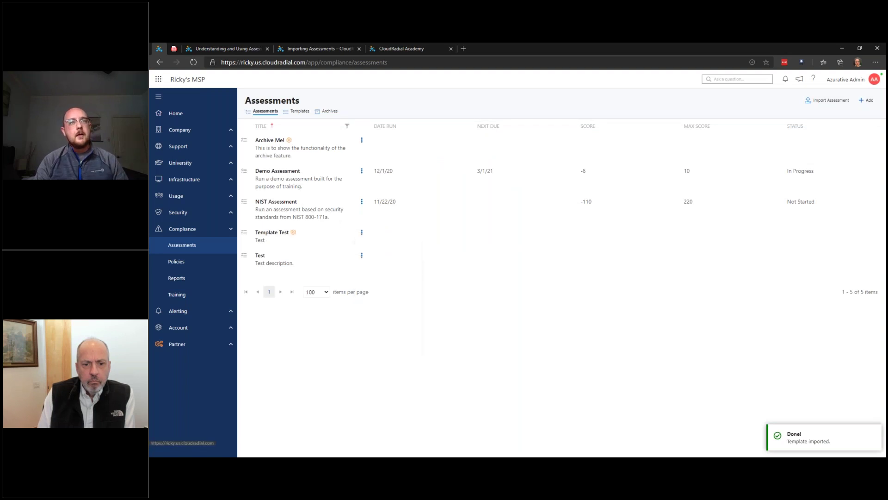
click(478, 124)
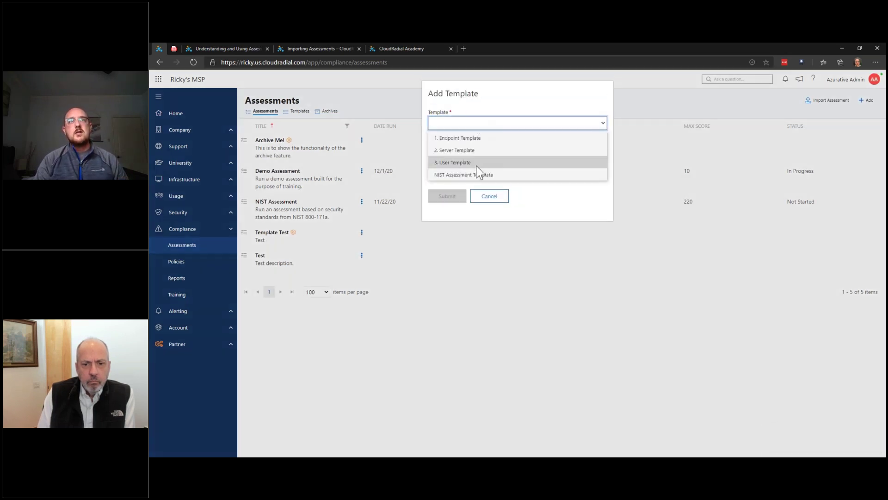
click(476, 164)
click(471, 172)
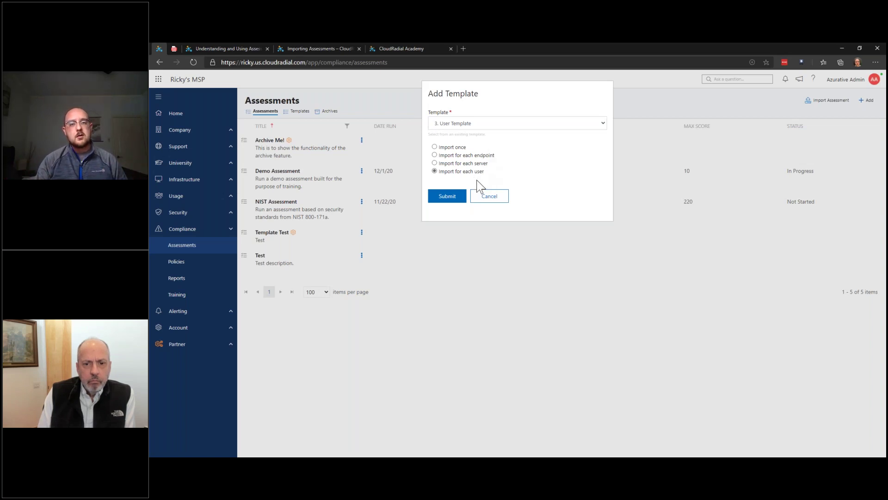
click(459, 196)
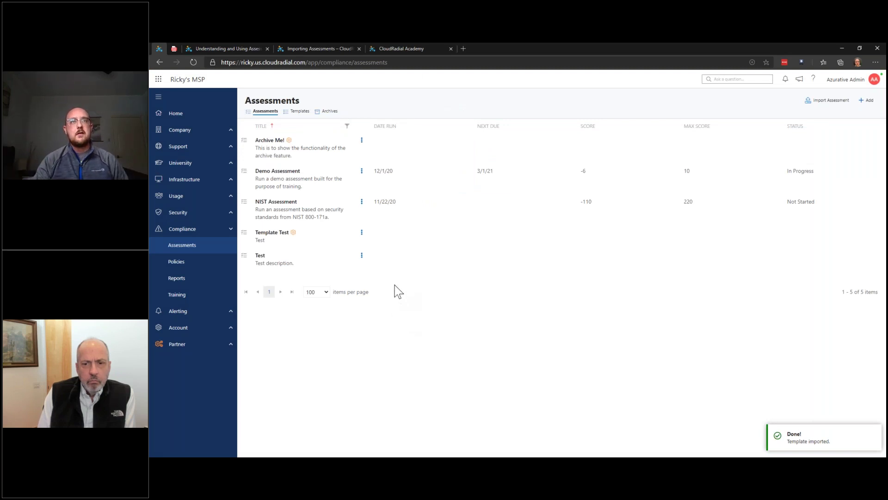
Step: Create a new Template Test run named 'Template Test - 12/3/20'
click(363, 239)
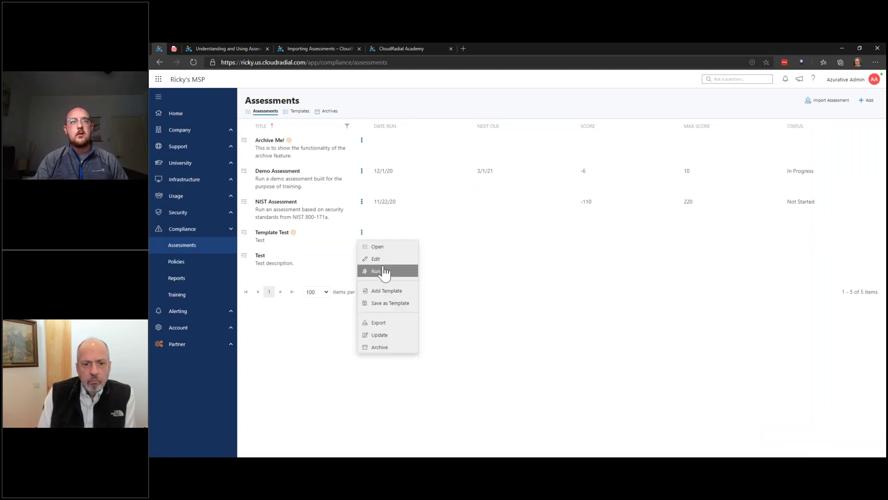
click(388, 272)
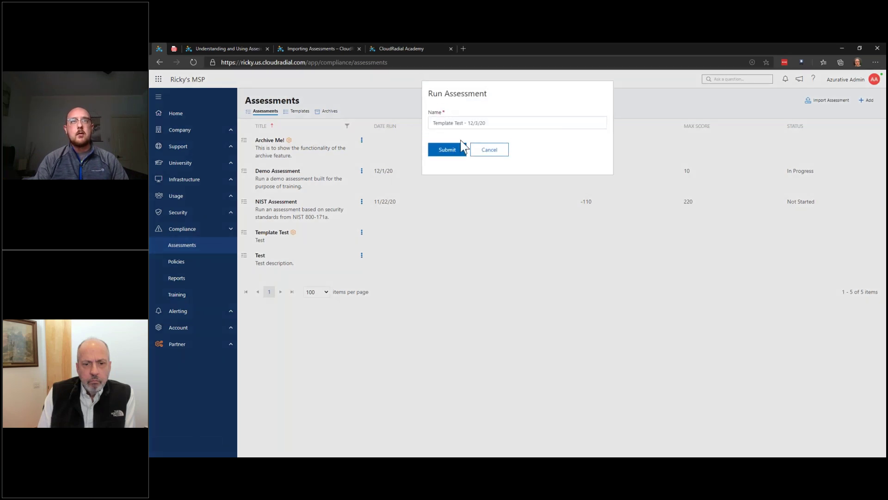
click(448, 150)
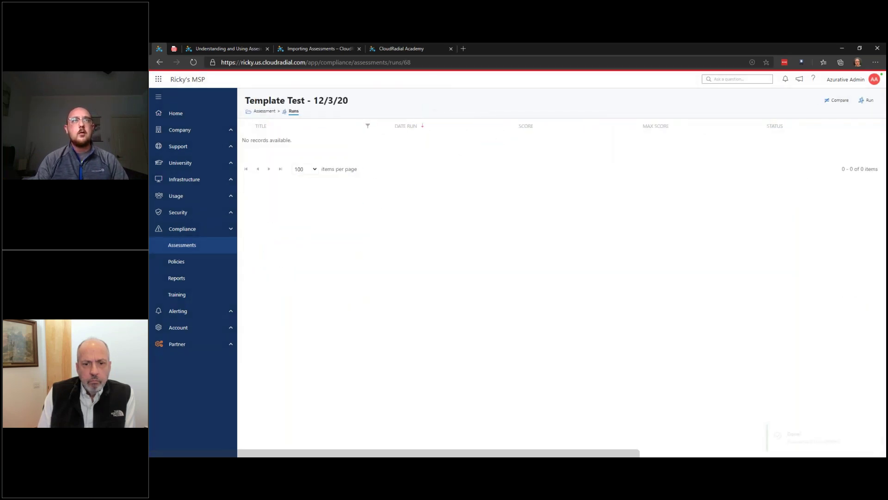
Step: Review the new run's Summary and question Details, then return to the Assessments list
click(455, 152)
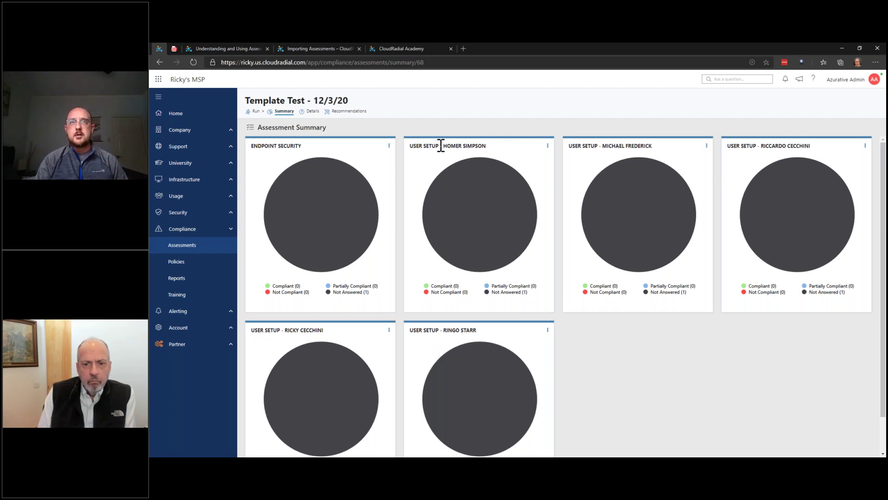
click(548, 146)
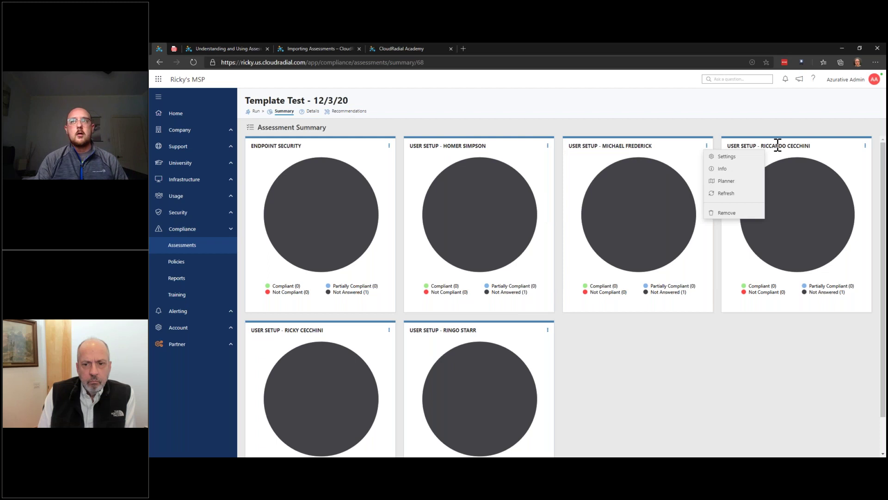
click(313, 114)
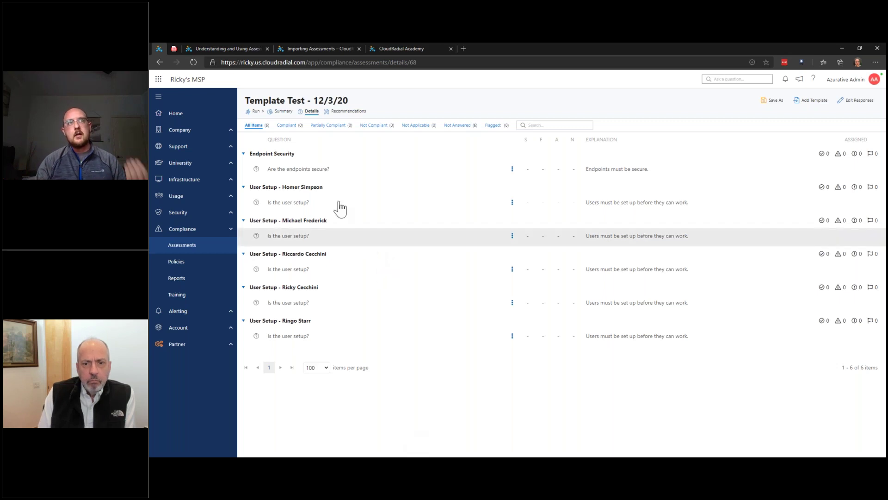
click(256, 112)
click(257, 112)
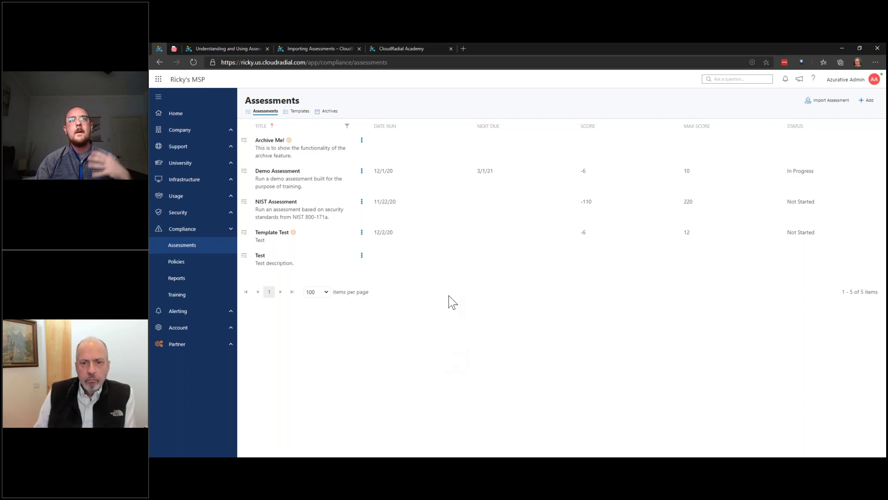
click(393, 215)
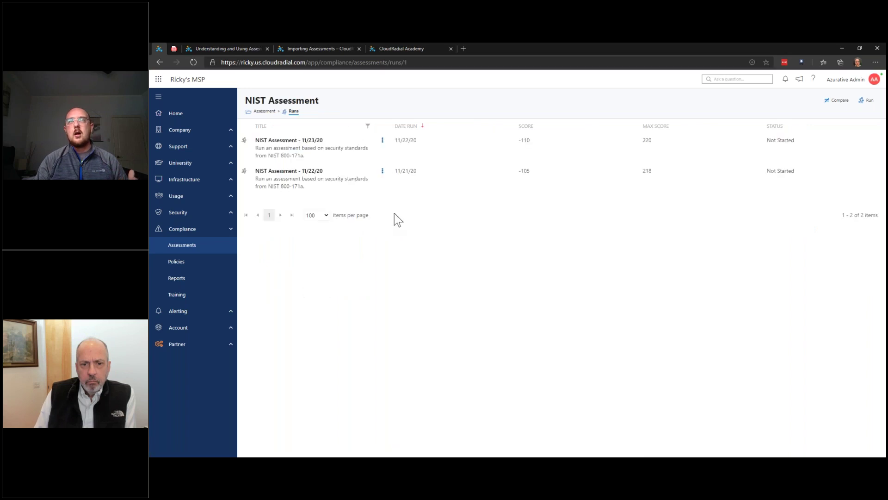
key(alt+Left)
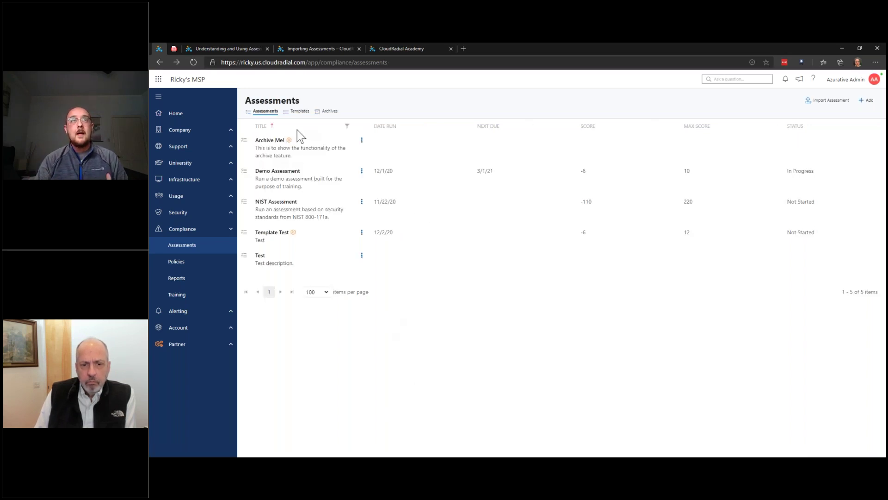
click(299, 111)
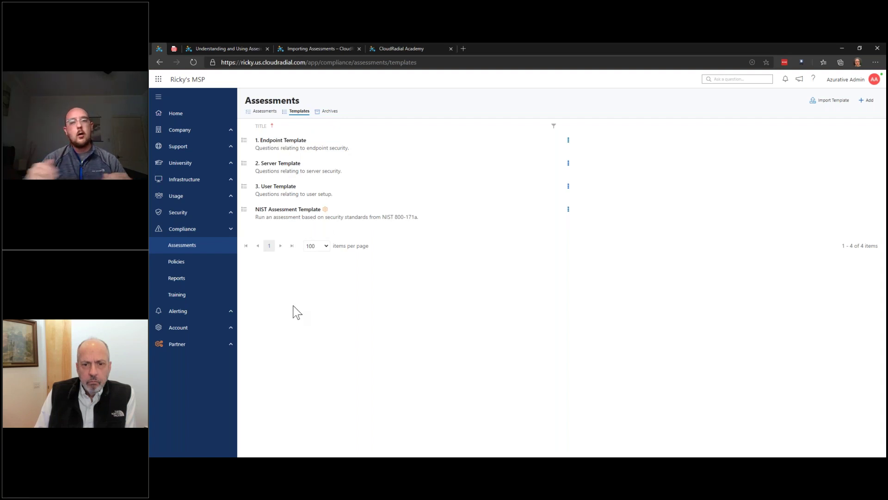
click(265, 112)
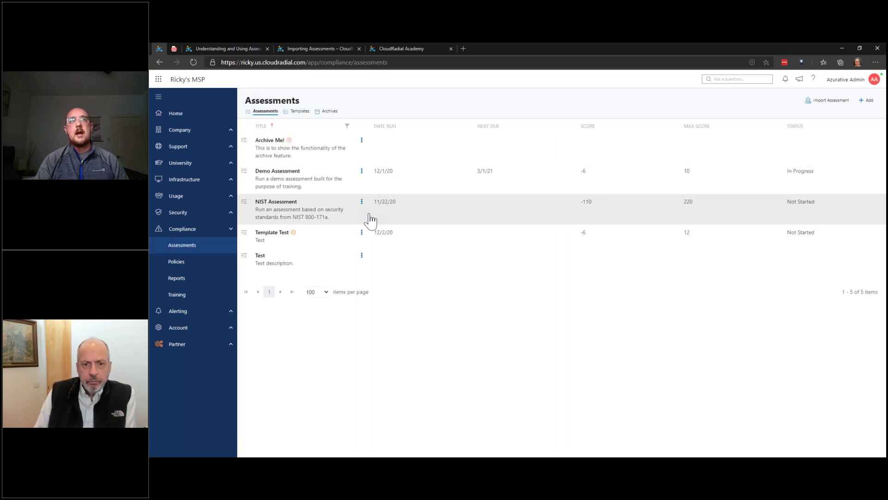
click(363, 202)
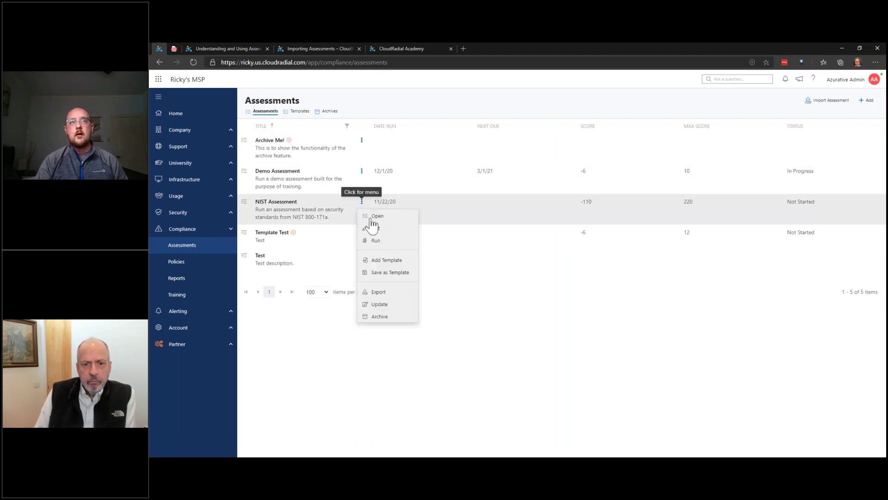
click(461, 356)
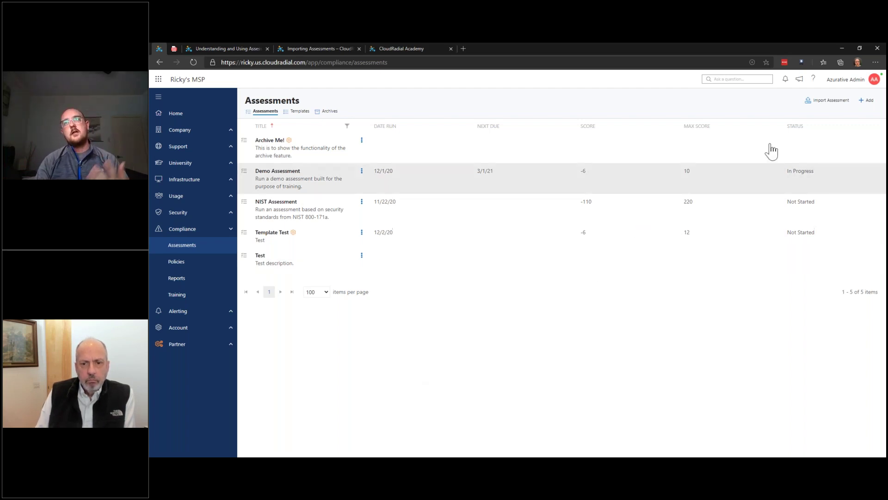
click(825, 112)
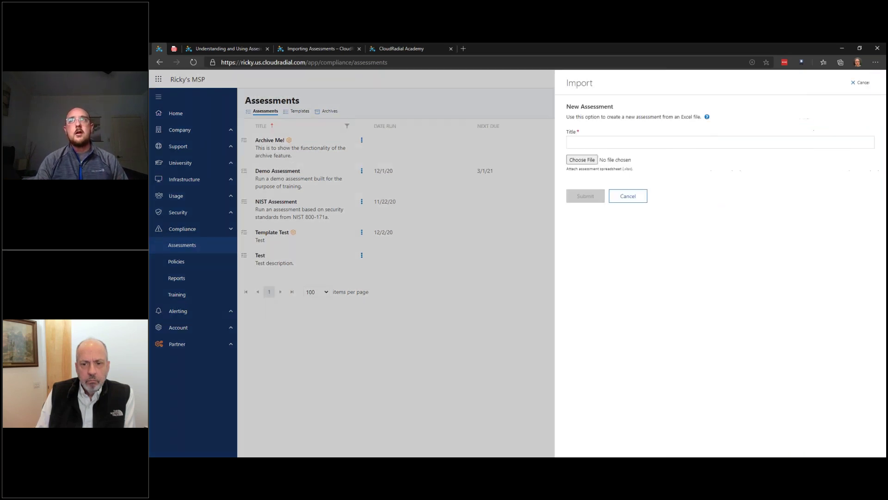
click(639, 199)
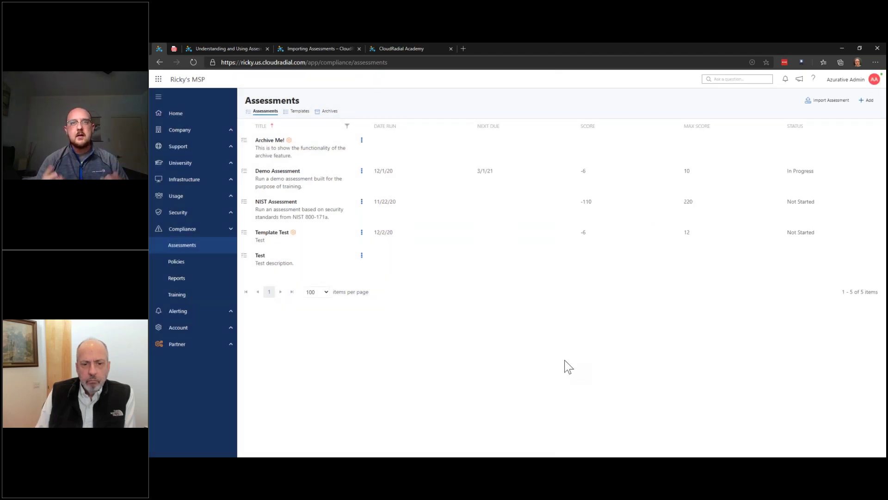
click(829, 101)
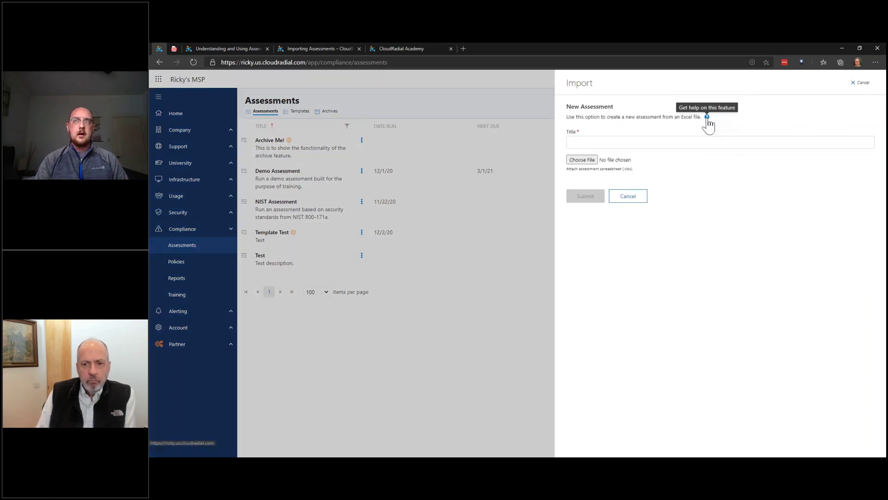
click(645, 207)
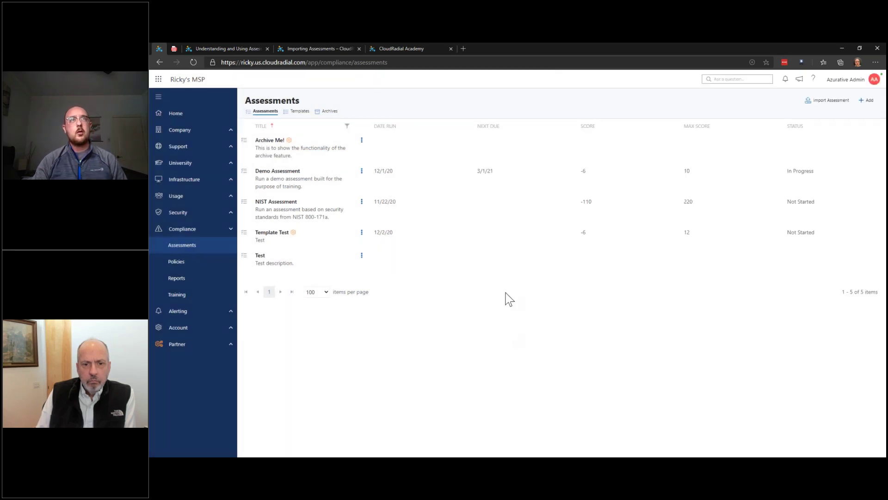
Step: Browse the Understanding and Using Assessments article and the LP 4 Academy learning path
click(247, 48)
scroll(574, 314, down, 3)
scroll(575, 315, down, 10)
scroll(590, 273, down, 2)
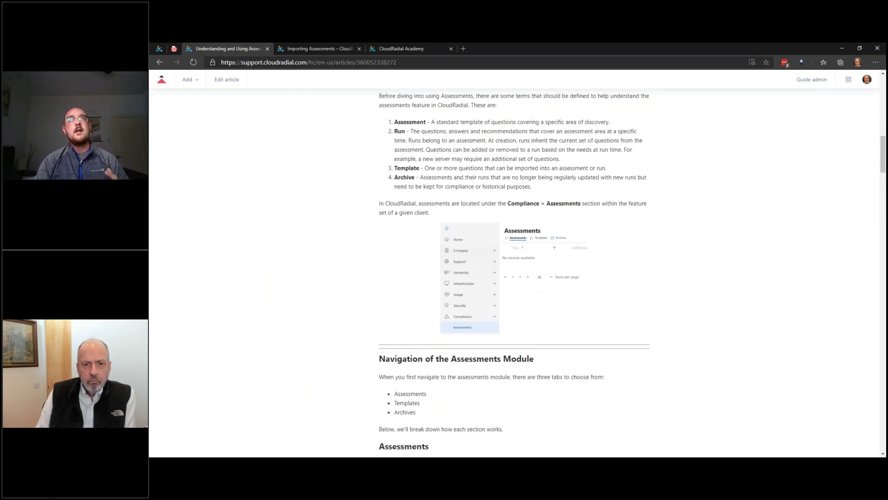
click(407, 49)
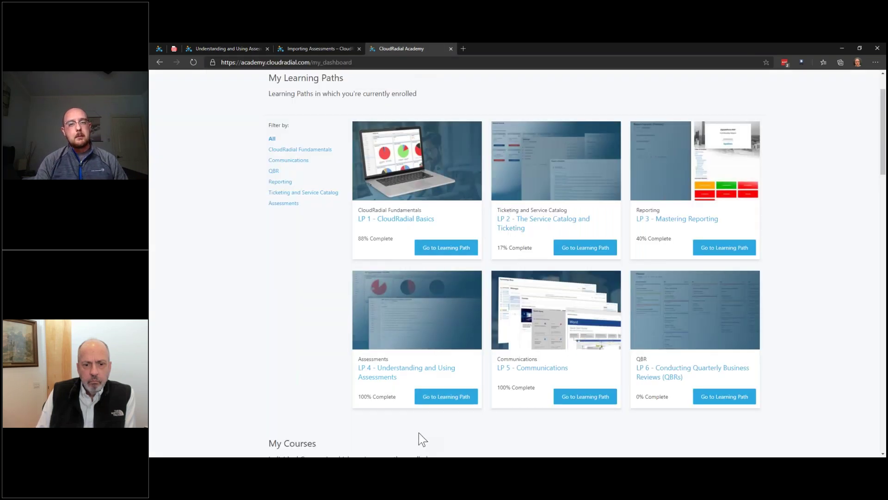
click(398, 374)
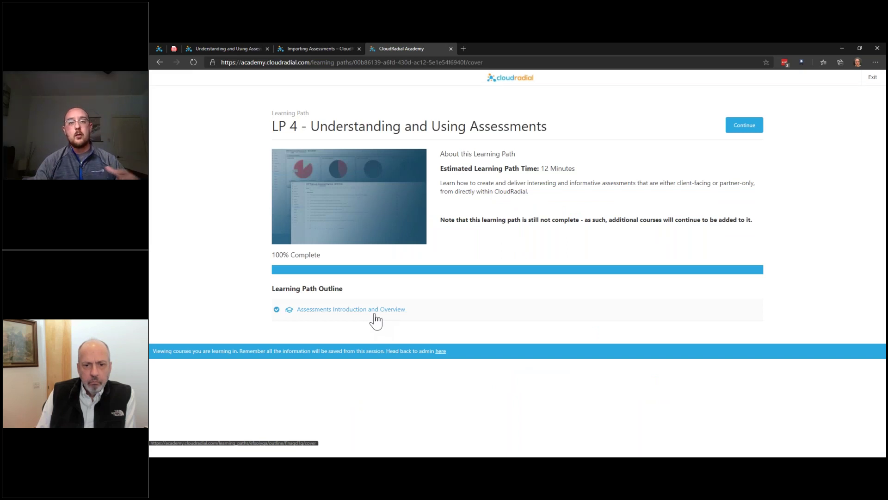
key(alt+Left)
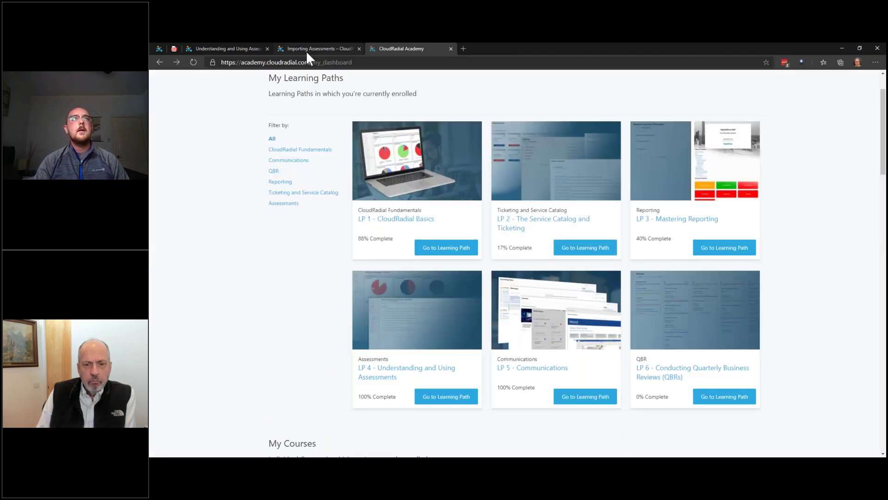
click(253, 49)
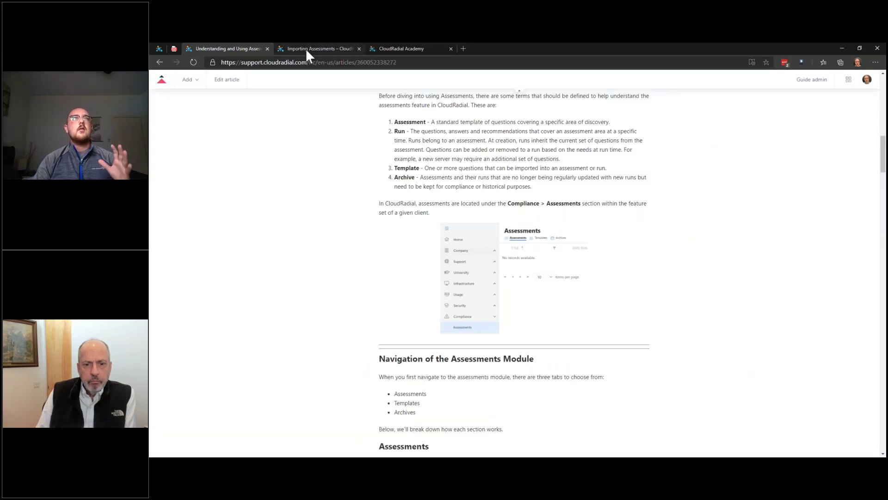
Step: Start an Excel assessment import and bring up the Importing Assessments support article
click(162, 48)
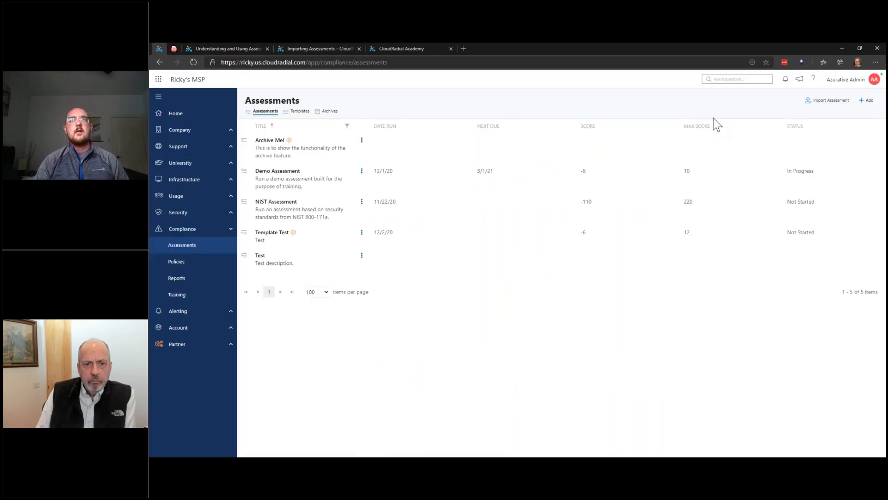
click(810, 102)
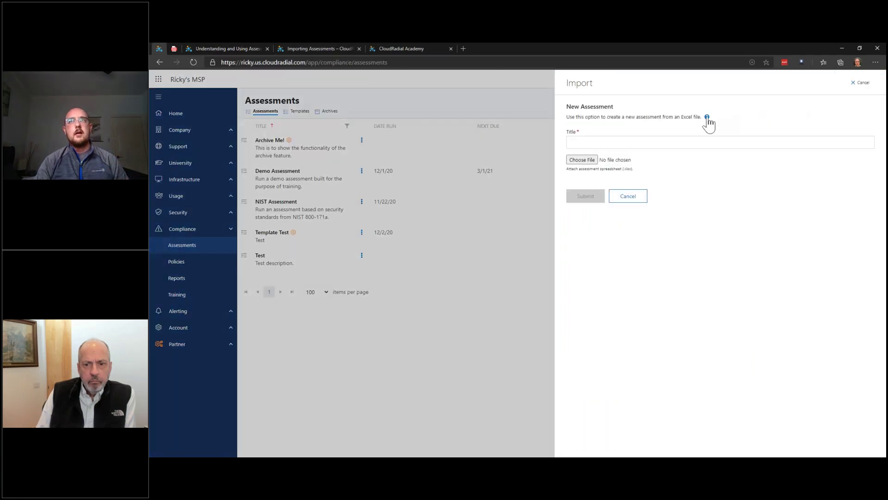
click(328, 48)
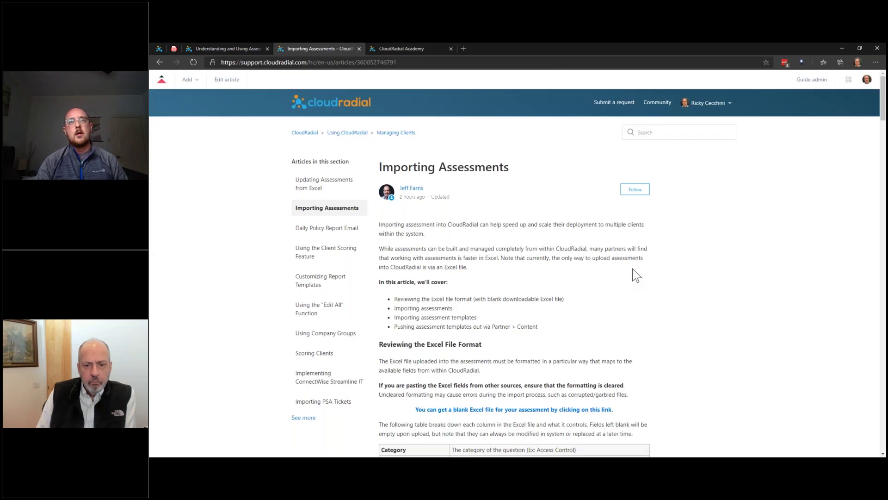
scroll(632, 269, down, 1)
scroll(640, 265, down, 3)
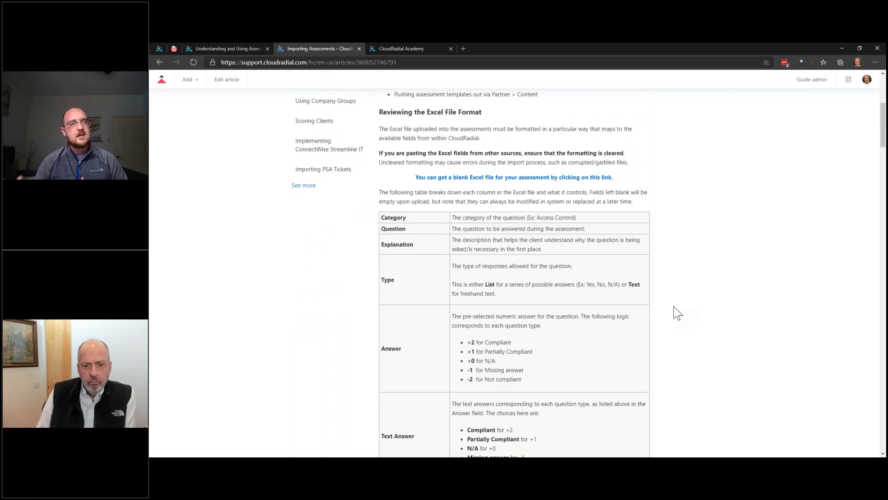
scroll(656, 288, down, 3)
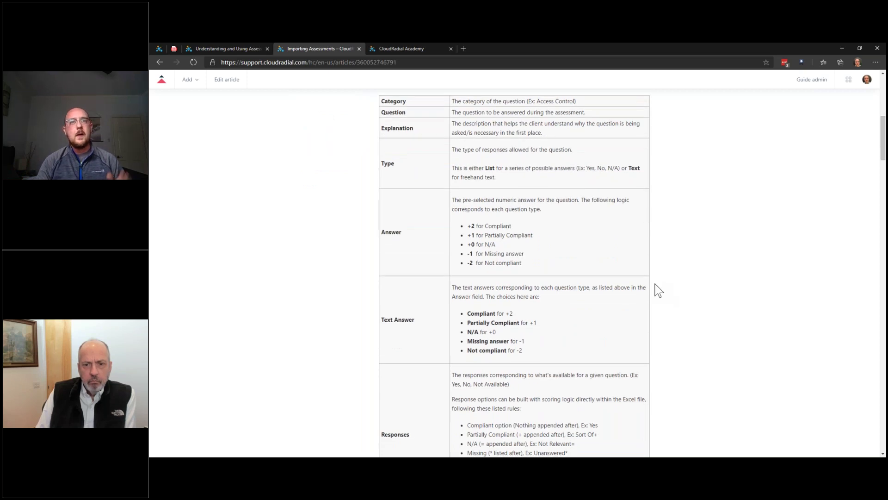
scroll(634, 305, down, 3)
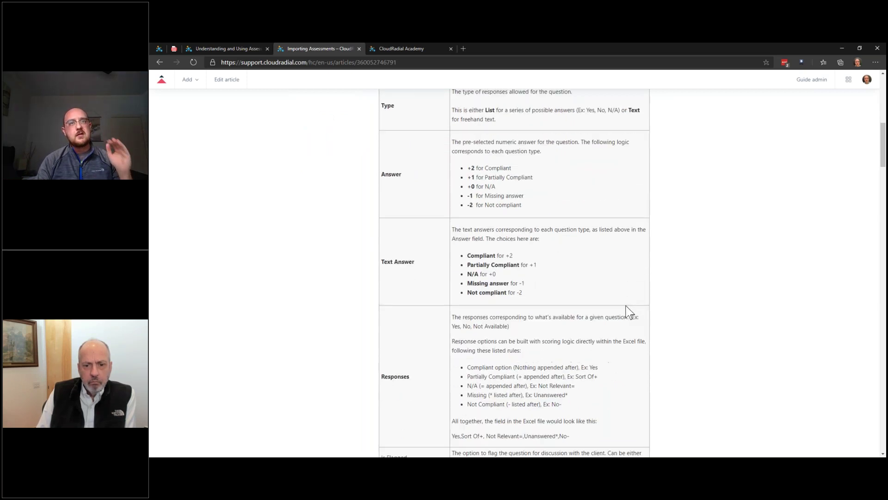
scroll(627, 319, down, 2)
scroll(628, 324, up, 2)
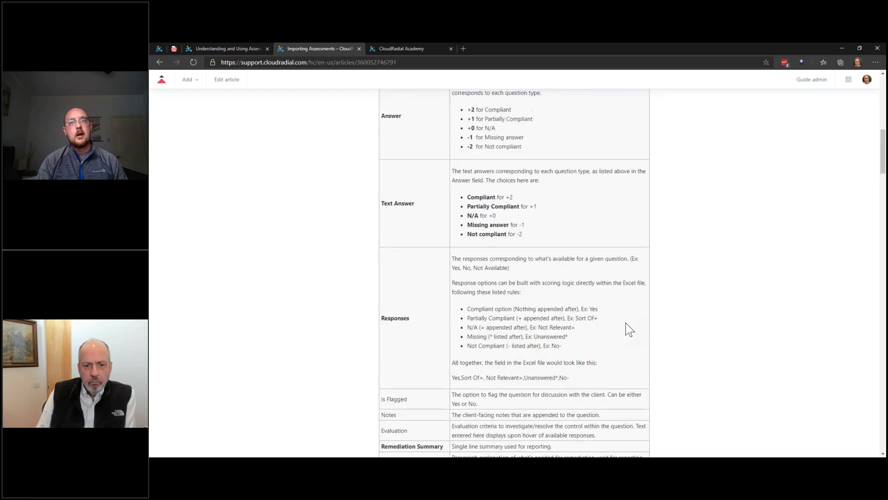
scroll(629, 329, up, 5)
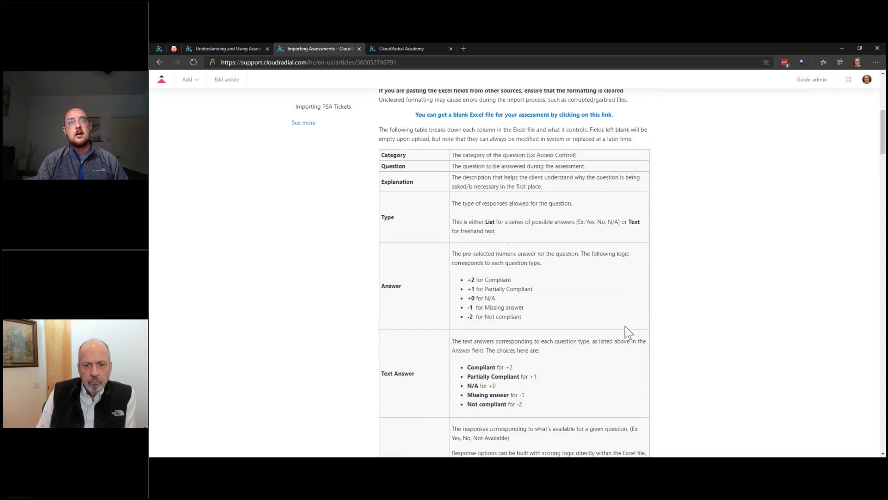
drag(629, 176, 384, 177)
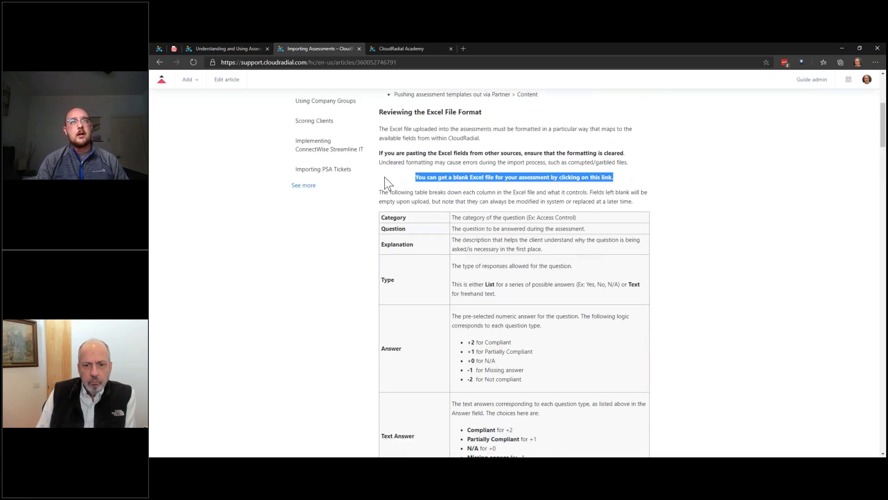
click(724, 252)
scroll(718, 262, up, 6)
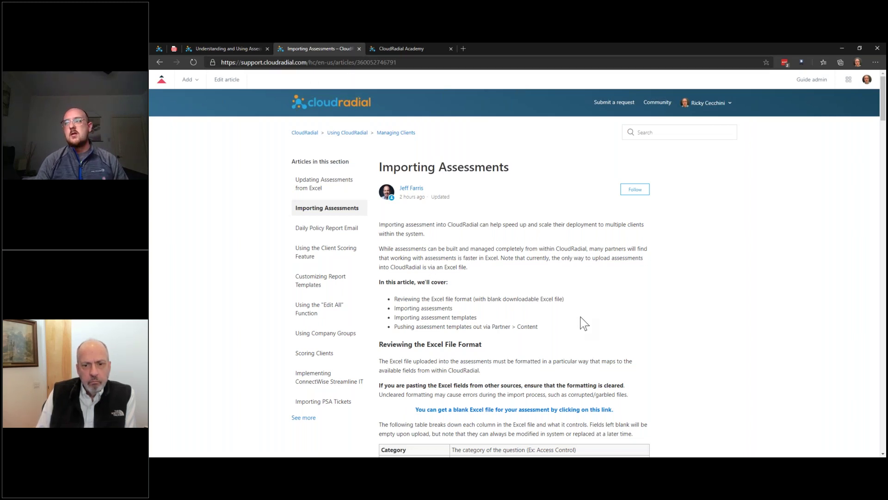
Step: Read the PCI DSS SAQ D PDF from the cover to the Part 2 Executive Summary on page 9
click(174, 49)
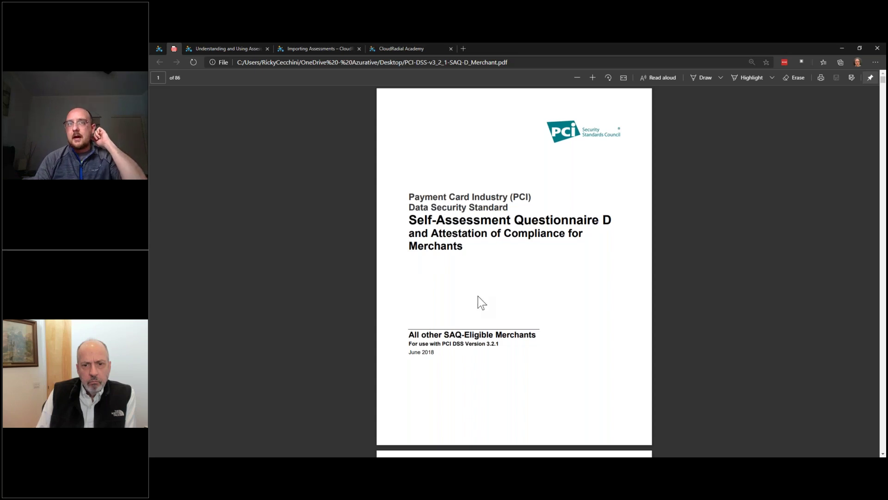
scroll(479, 298, down, 8)
scroll(482, 299, down, 10)
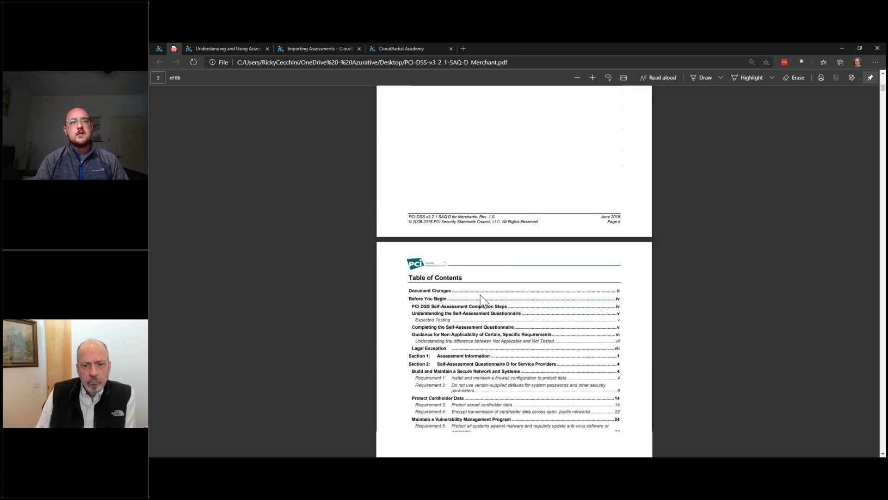
scroll(481, 297, down, 12)
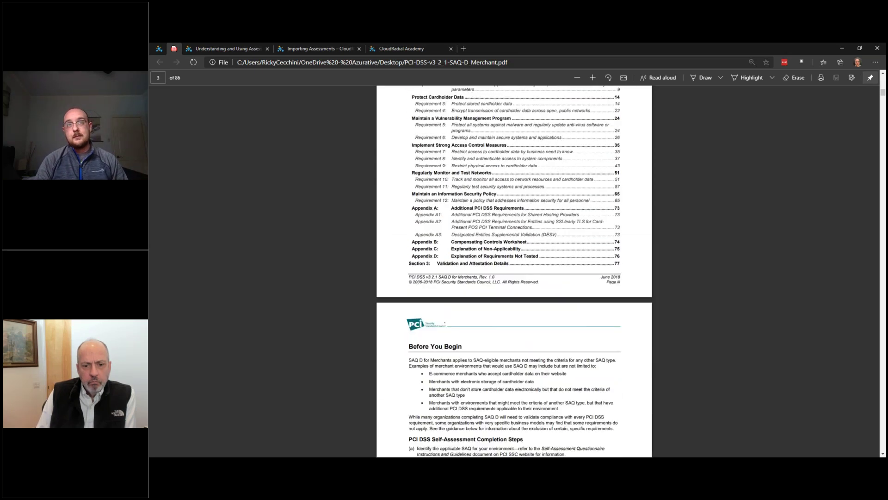
scroll(481, 297, down, 12)
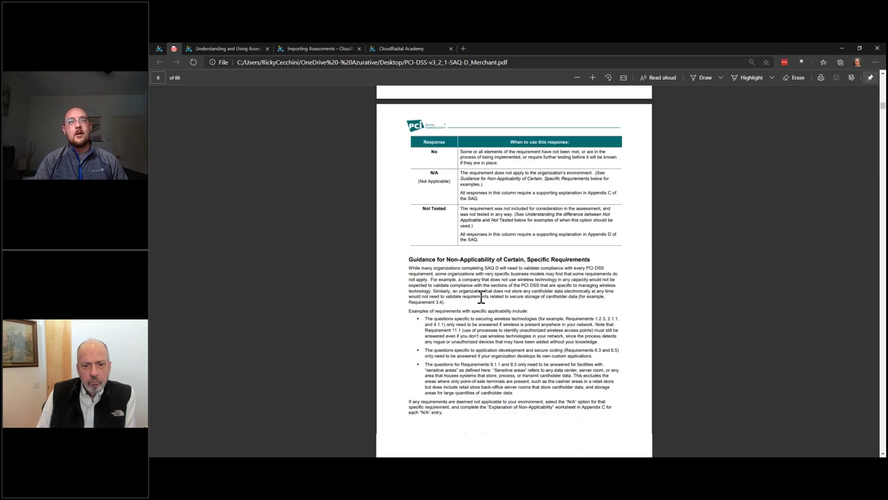
scroll(481, 297, down, 2)
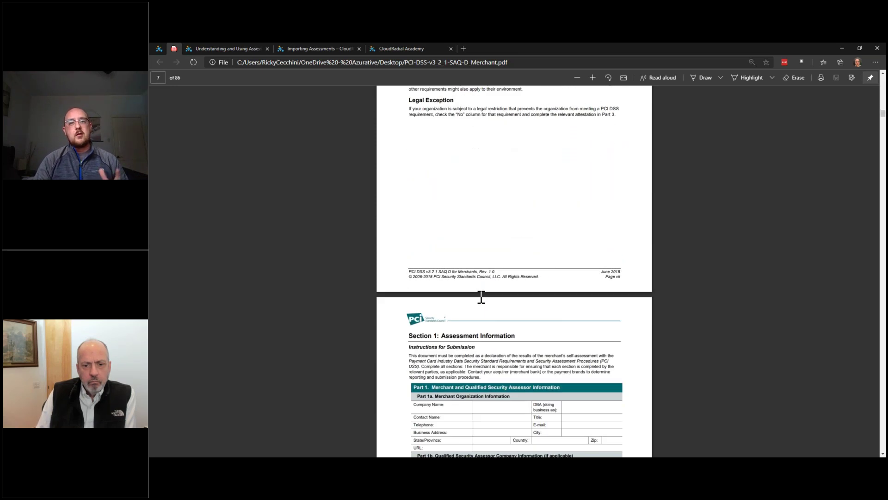
scroll(481, 297, down, 1)
scroll(498, 326, down, 1)
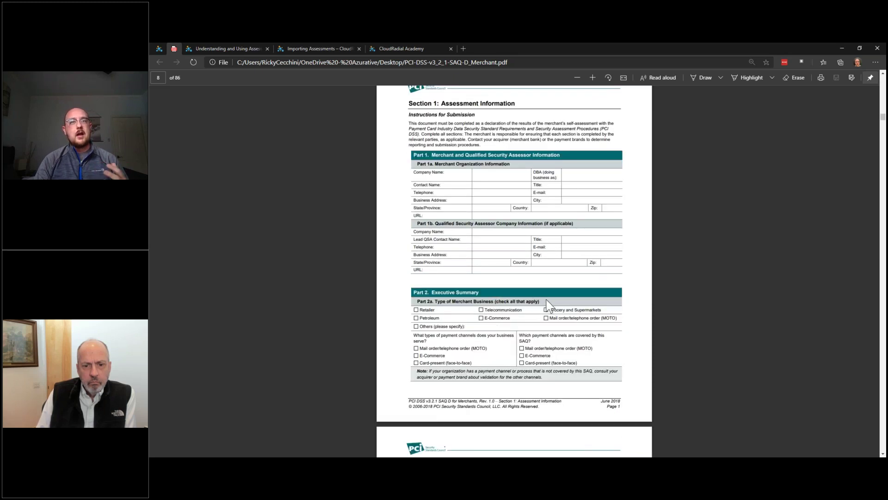
scroll(547, 306, down, 1)
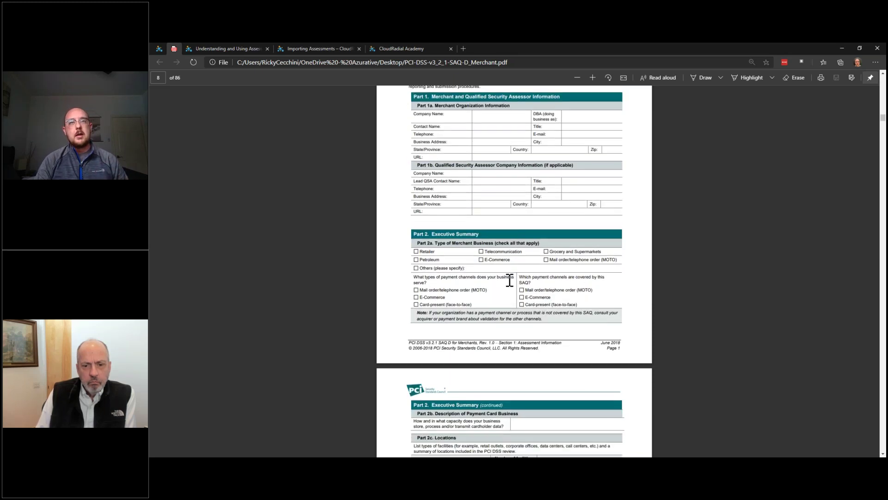
scroll(509, 282, down, 4)
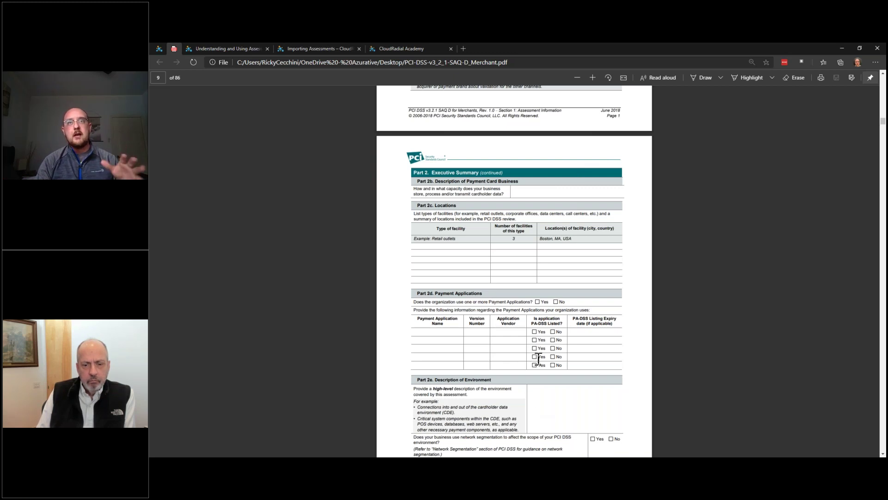
scroll(538, 359, up, 3)
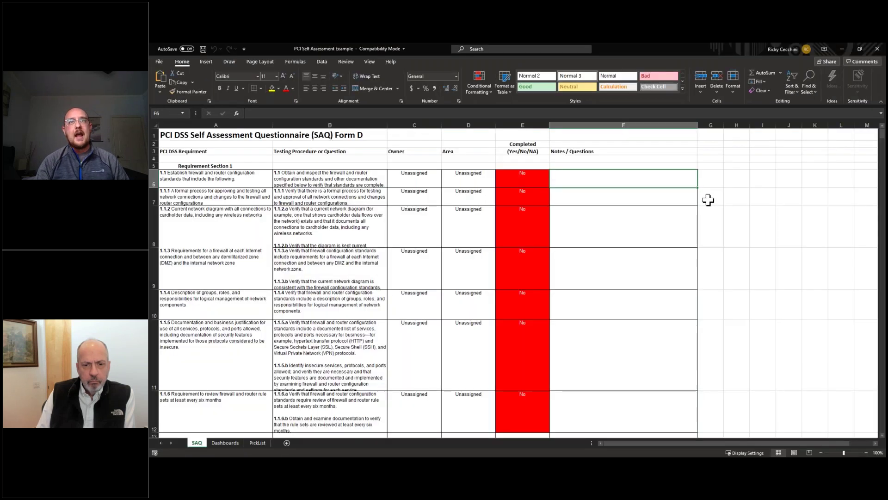
Step: Inspect the Blank Assessment Excel headers, Category through Is Flagged, and its sample row 2
click(710, 196)
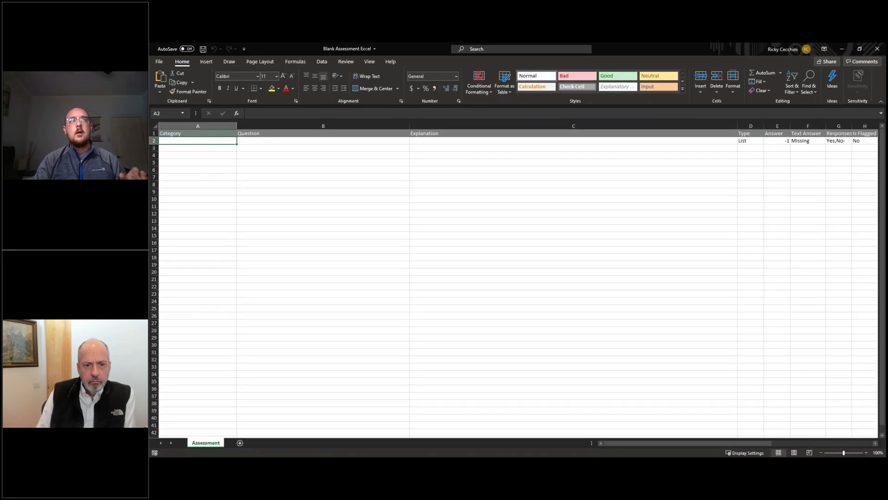
click(267, 169)
click(222, 133)
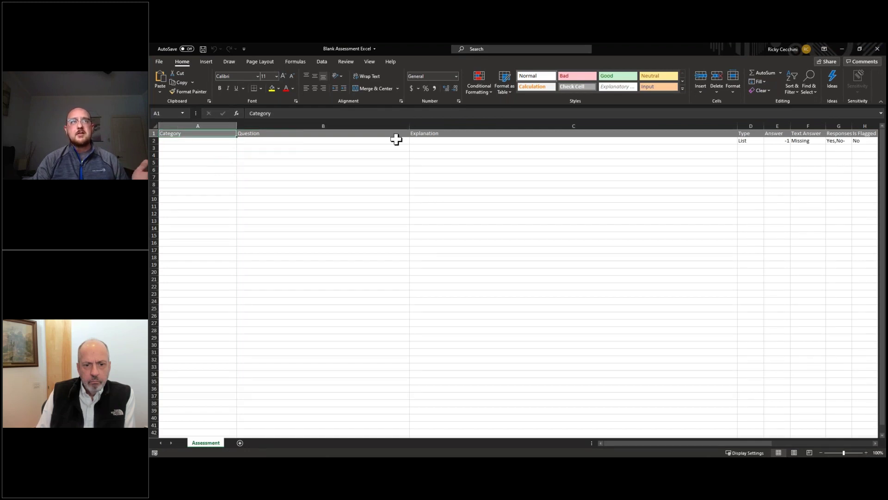
click(457, 134)
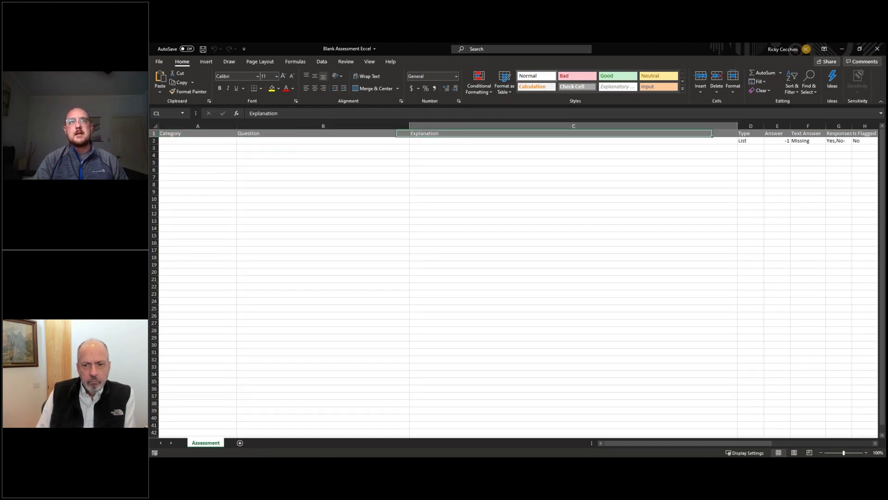
key(Right)
key(Right)
key(Right)
key(Right)
key(Right)
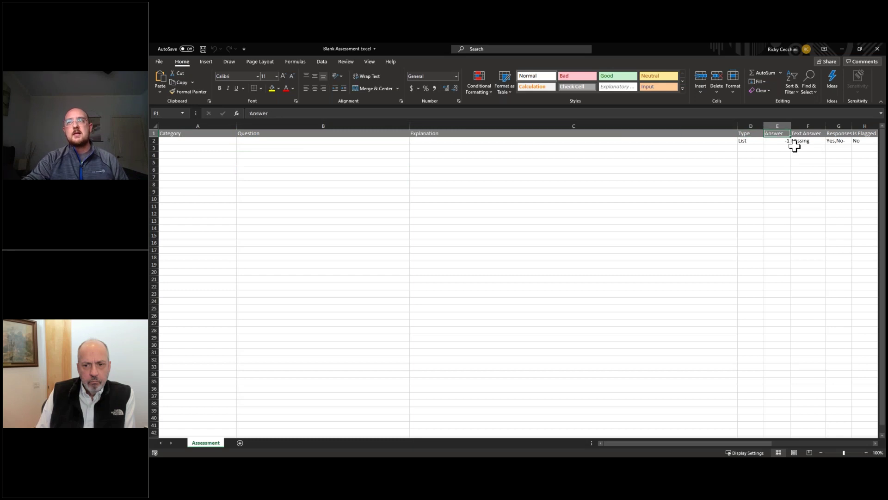
key(Right)
key(Down)
key(Left)
key(Left)
key(Right)
key(Right)
key(Right)
key(Right)
key(Right)
key(Right)
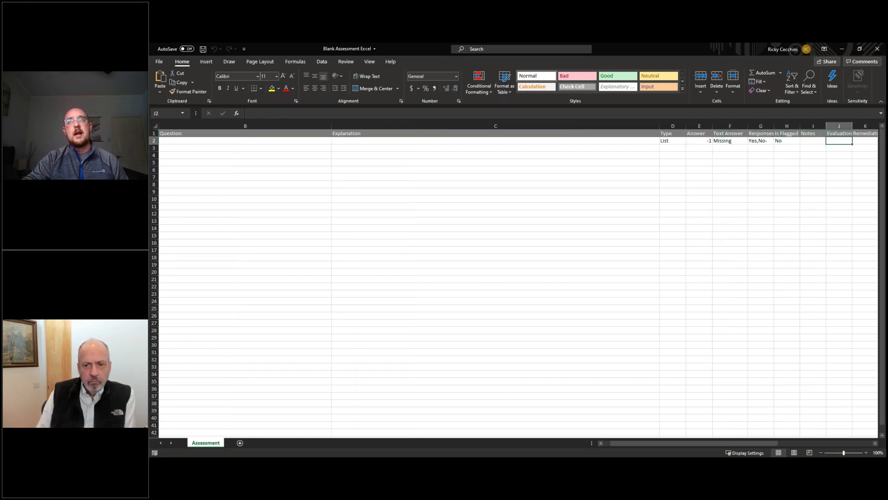
key(Left)
key(Left)
key(Left)
key(Left)
key(Left)
key(Left)
key(Left)
key(Left)
key(Left)
key(Left)
key(Left)
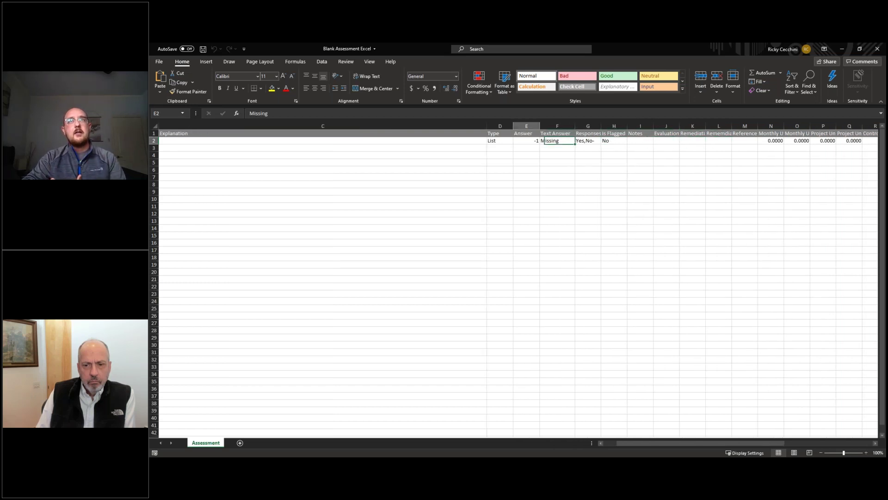
scroll(765, 234, right, 5)
scroll(756, 223, left, 5)
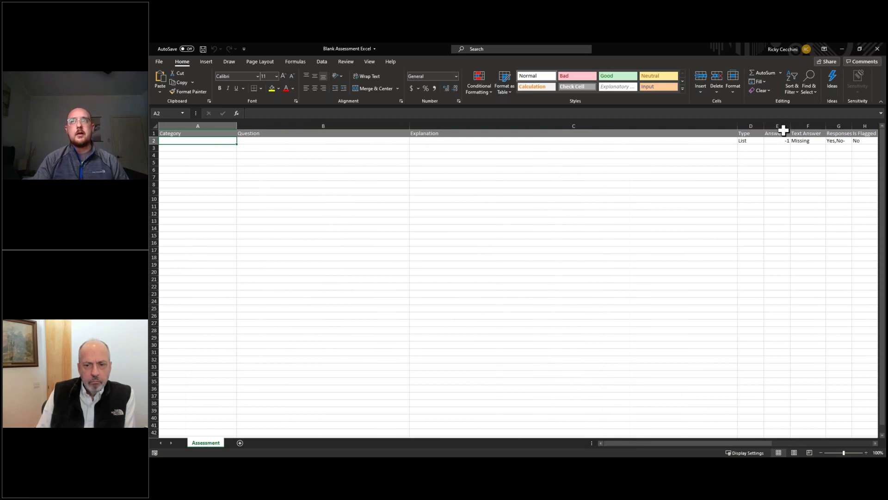
Step: Copy requirements 1.1 through 1.1.6 (A6:A12) from the SAQ sheet's PCI DSS Requirement column
click(840, 49)
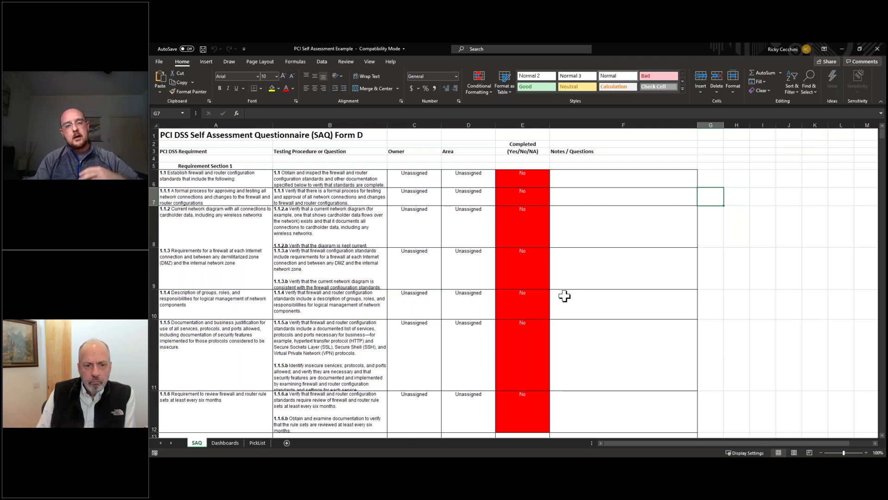
click(759, 313)
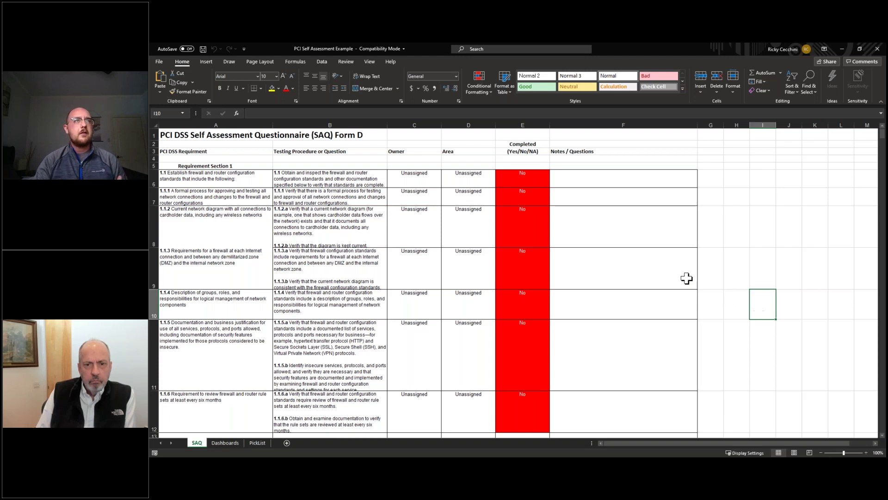
scroll(686, 279, right, 5)
scroll(394, 251, left, 5)
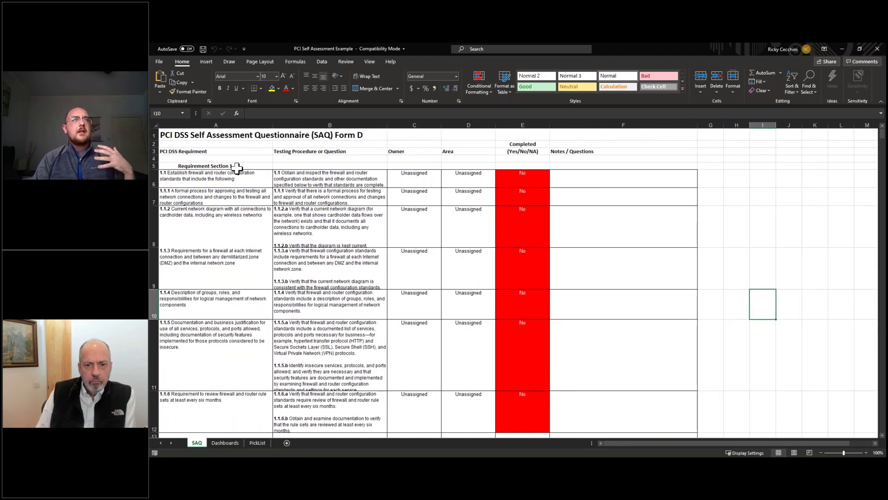
click(236, 167)
click(245, 179)
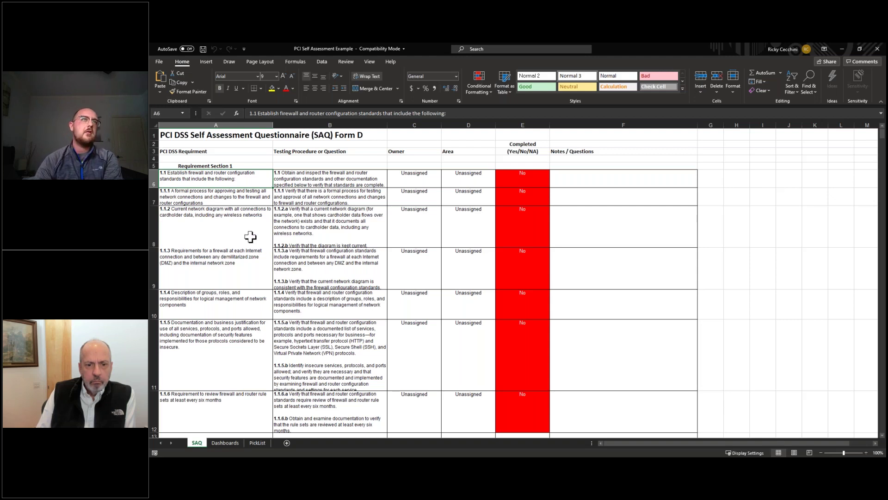
drag(232, 179, 210, 184)
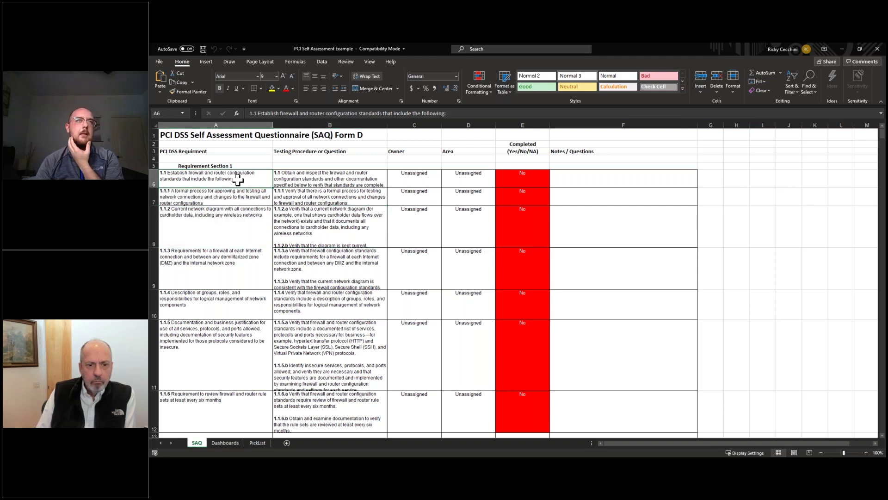
shift+click(232, 403)
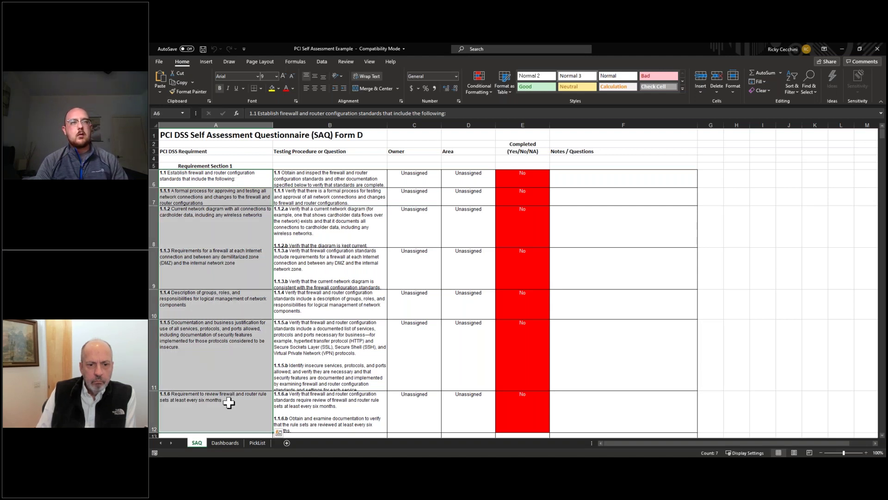
key(ctrl+c)
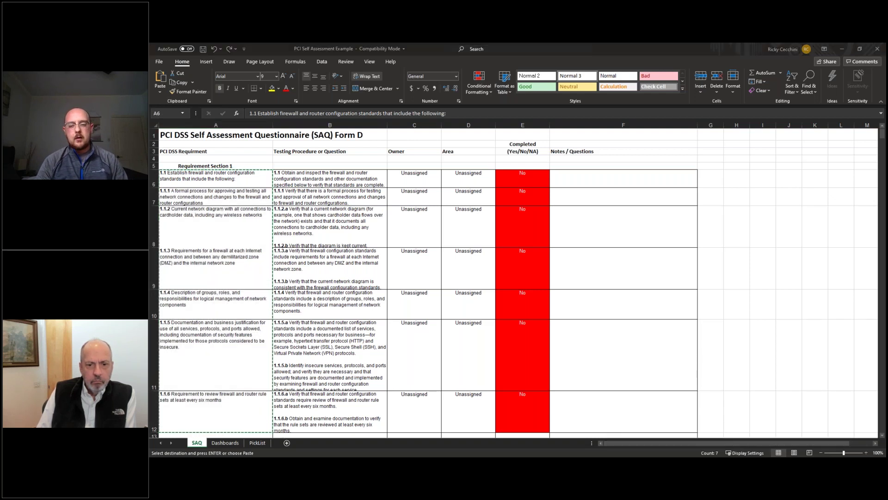
Step: Paste requirements 1.1–1.1.6 into the blank template's Question column starting at B2
key(alt+Tab)
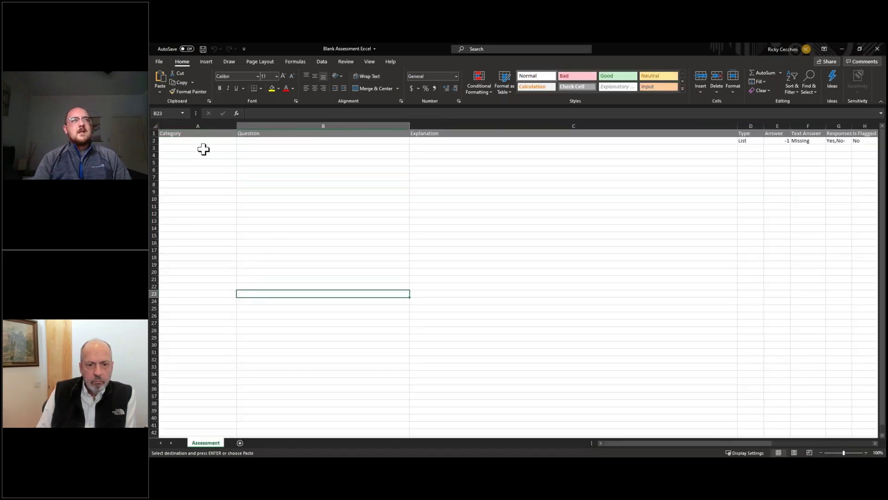
click(275, 140)
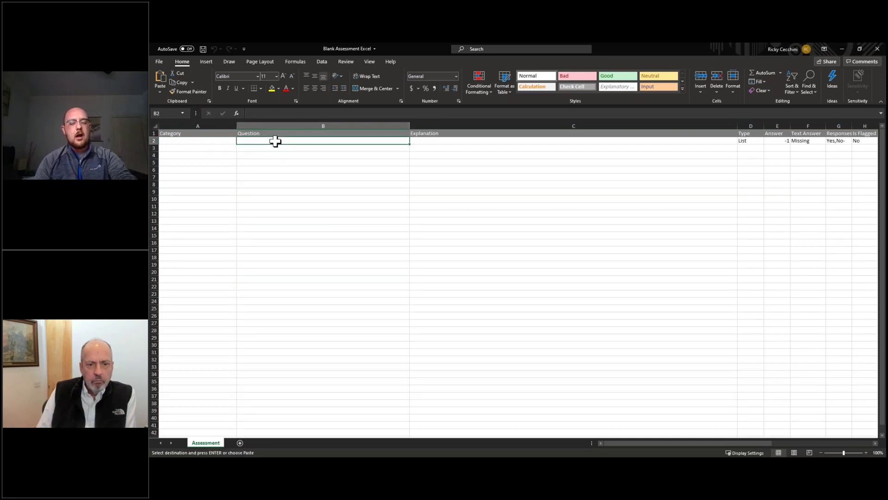
key(ctrl+v)
click(329, 283)
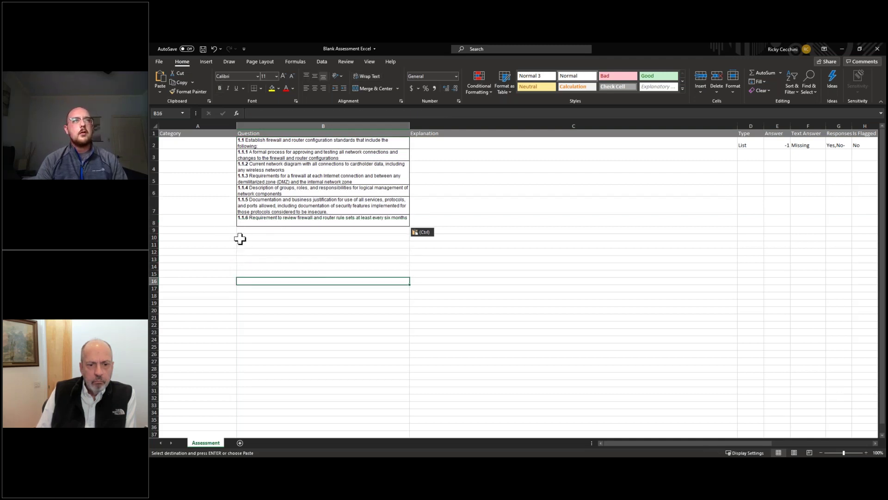
Step: Fill Category cells A2 through A8 with 'Category 1 - Example'
click(202, 146)
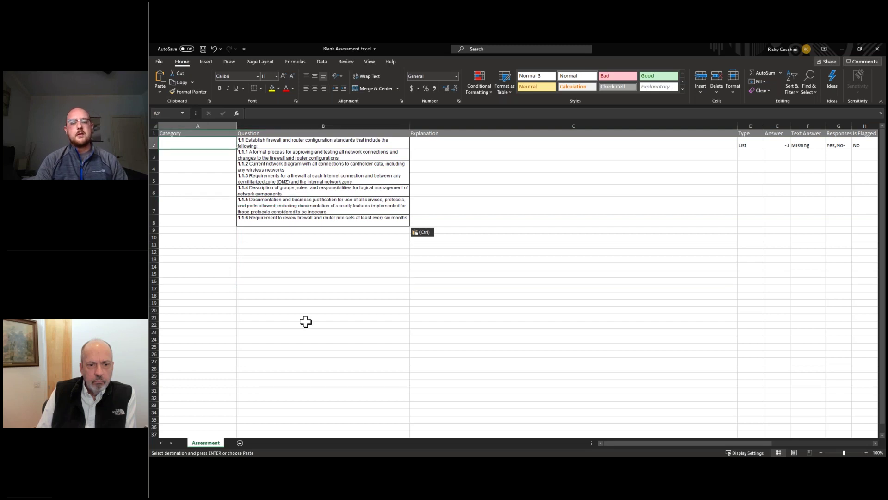
text(Category)
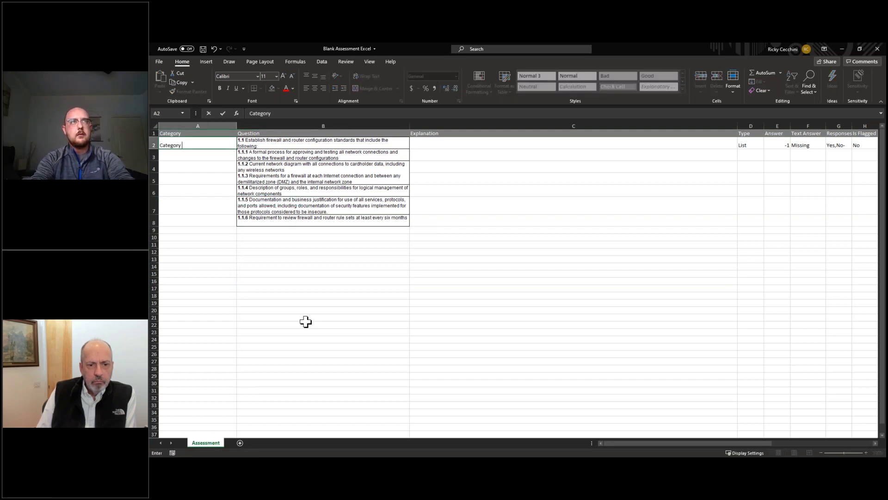
text( 1 - Example)
key(ctrl+Return)
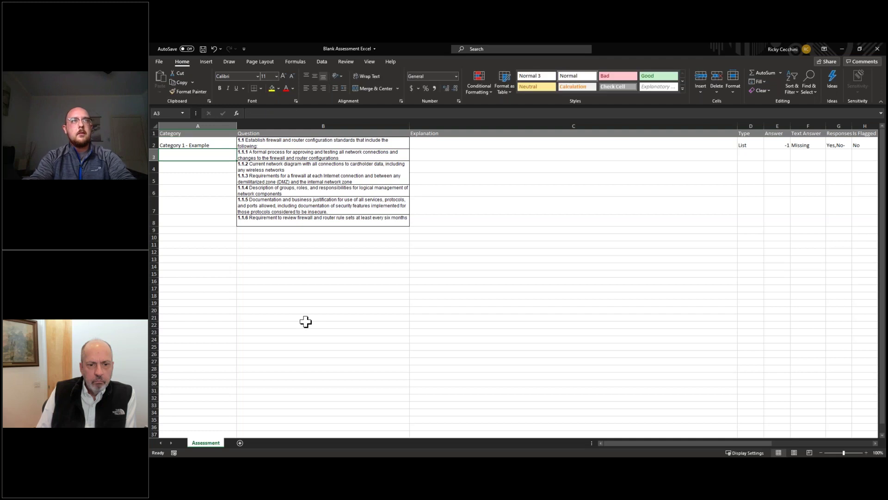
key(ctrl+c)
key(shift+Down)
key(shift+Down)
key(shift+Down)
key(shift+Down)
key(shift+Down)
key(shift+Down)
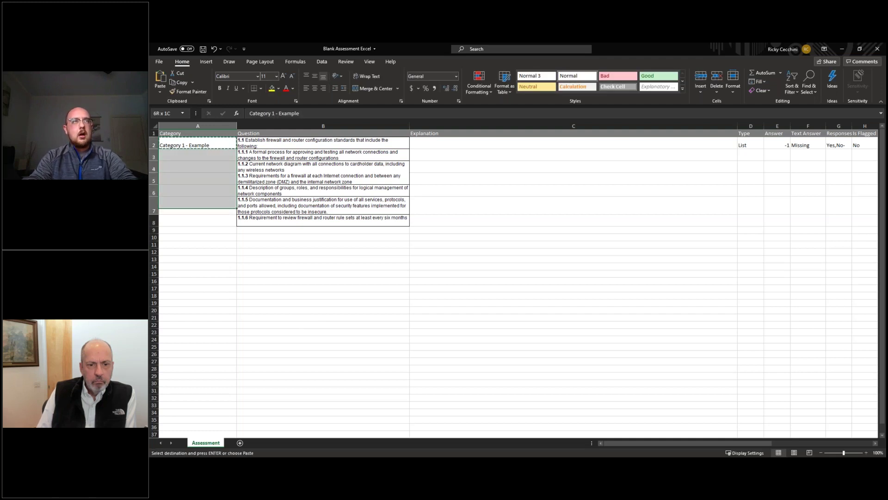
key(ctrl+v)
key(Escape)
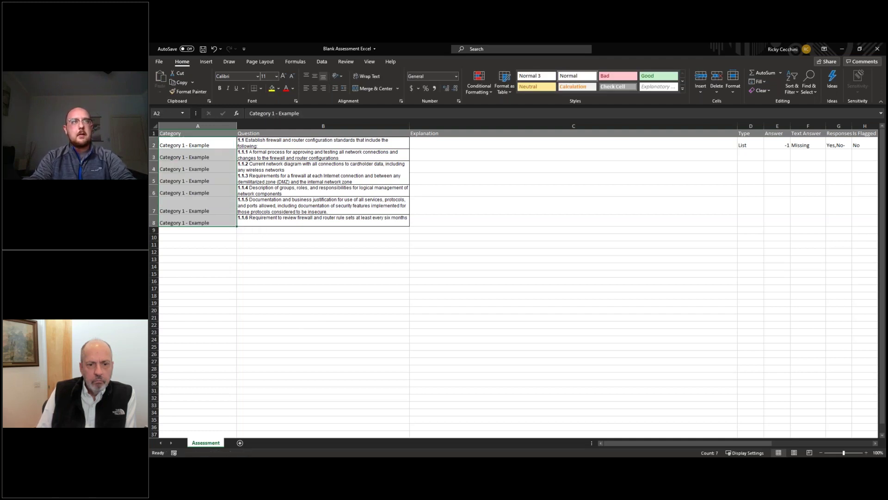
key(Right)
key(Down)
key(Down)
key(Down)
key(Down)
key(Down)
key(Down)
key(Right)
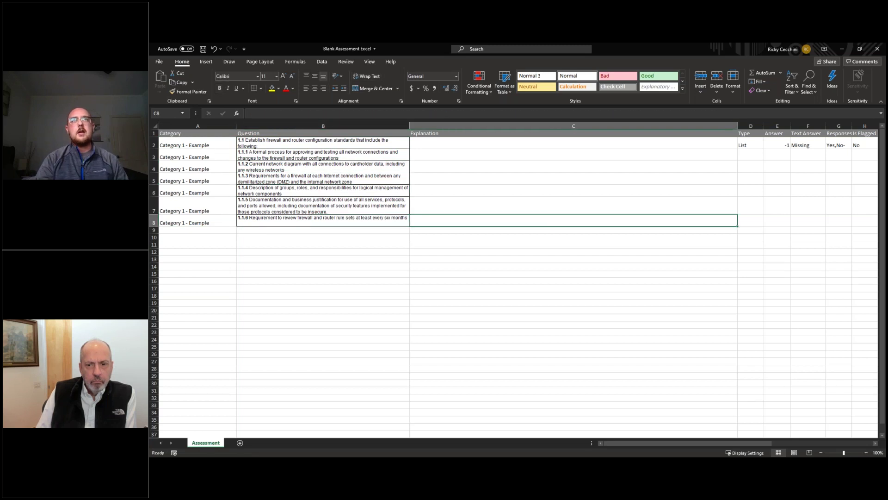
key(alt+Tab)
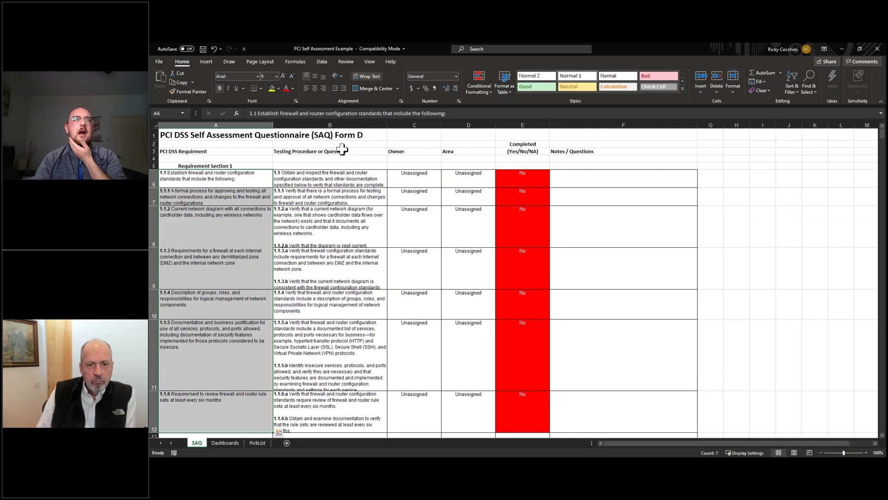
Step: Copy the SAQ testing procedures for requirements 1.1–1.1.6 from cells B6:B12
click(346, 151)
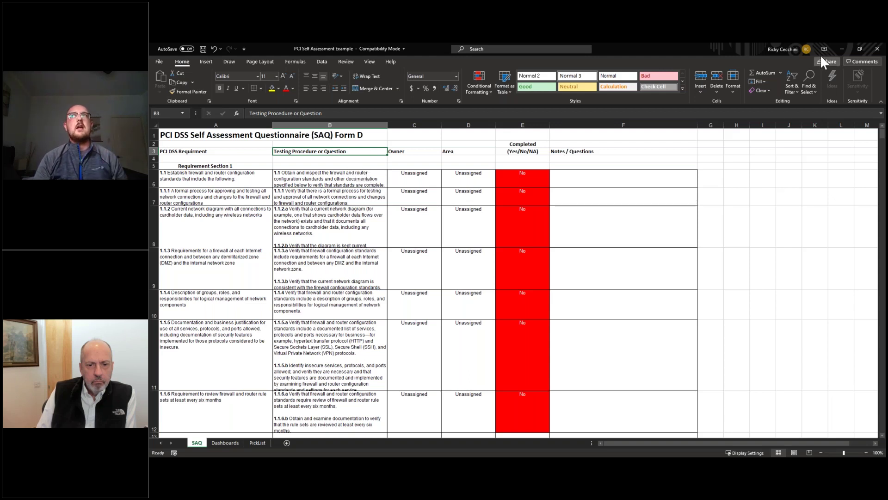
click(843, 48)
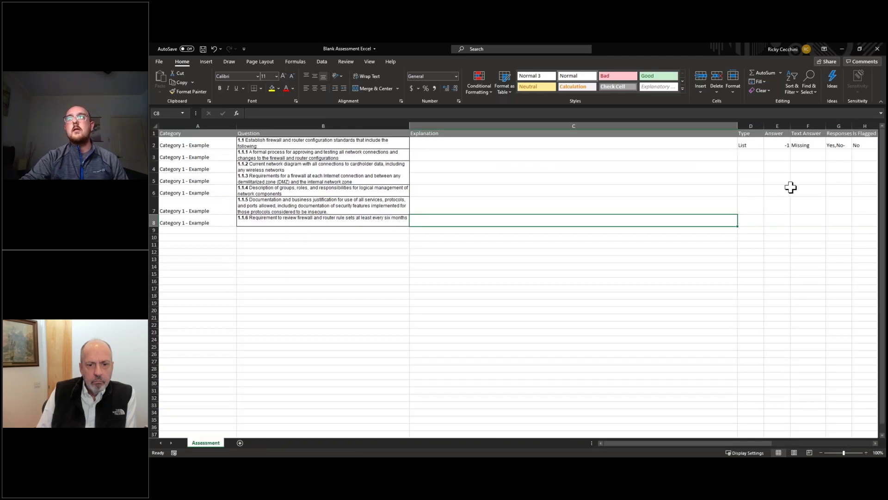
key(Right)
key(Right)
key(Right)
key(Right)
key(Right)
key(Right)
key(Right)
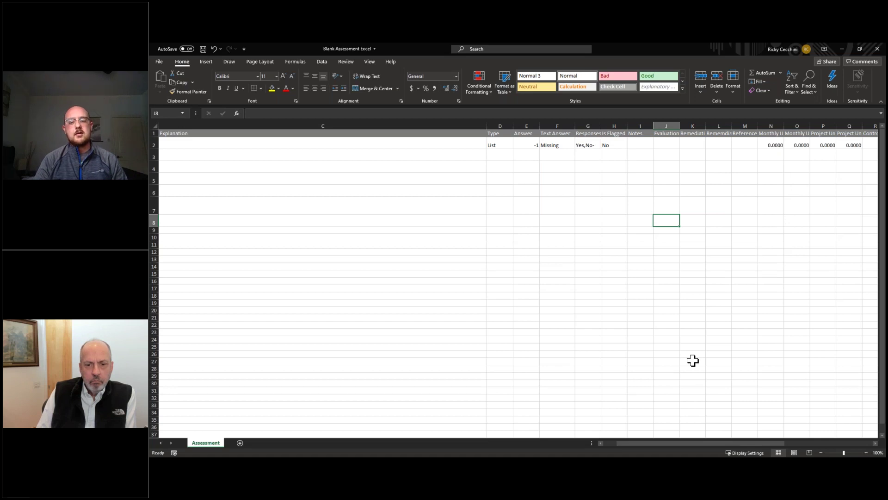
key(alt+Tab)
key(alt+Tab)
drag(303, 178, 341, 404)
key(ctrl+c)
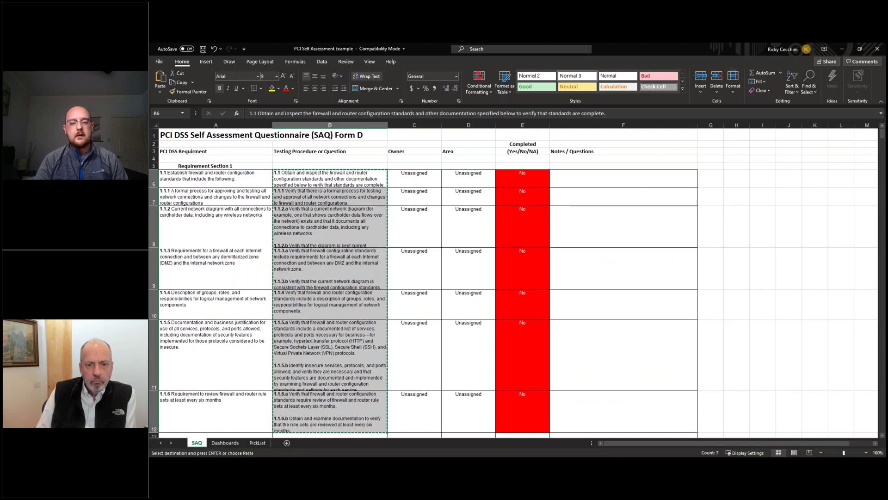
Step: Paste the testing procedures into the template's Evaluation cells J2:J8
key(alt+Tab)
drag(672, 147, 671, 222)
key(ctrl+v)
click(713, 273)
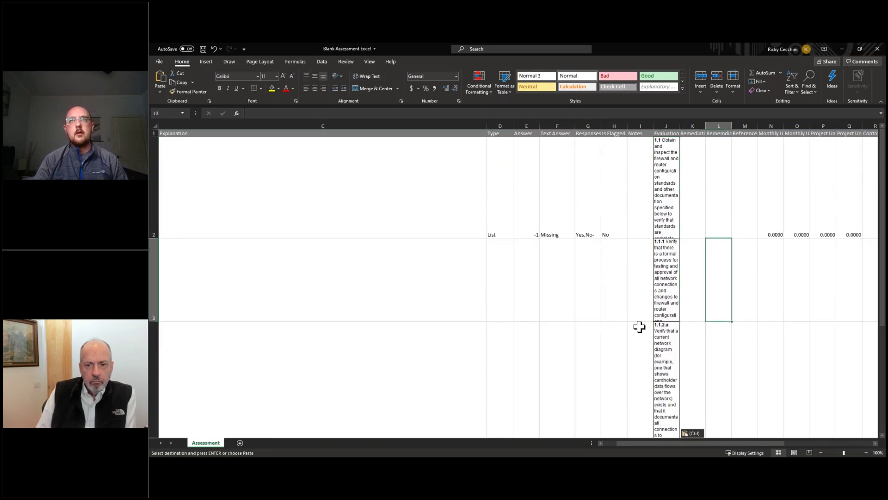
click(655, 461)
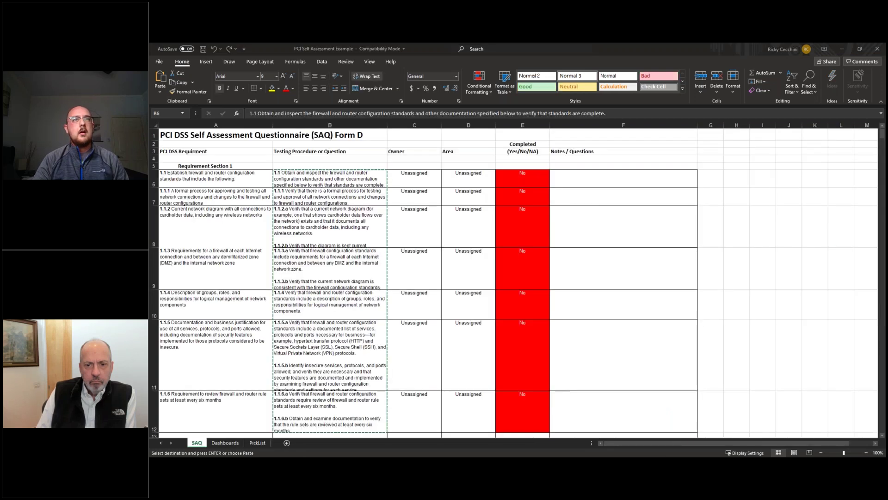
click(414, 151)
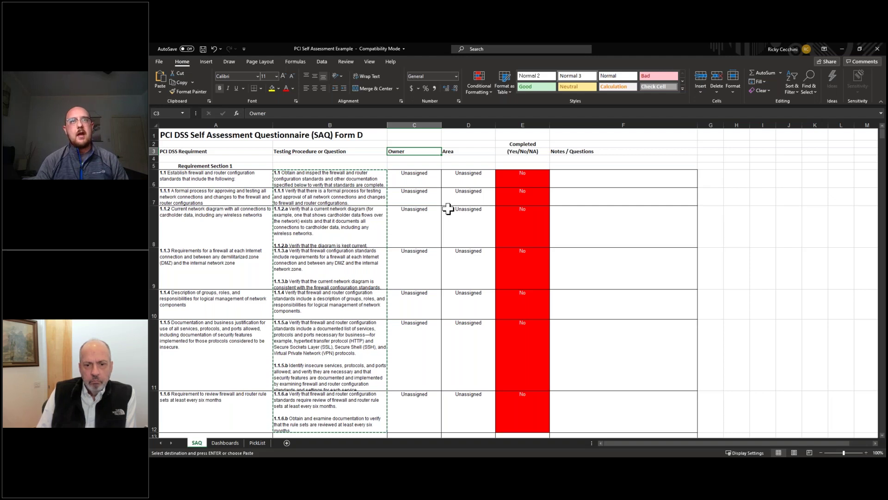
key(Right)
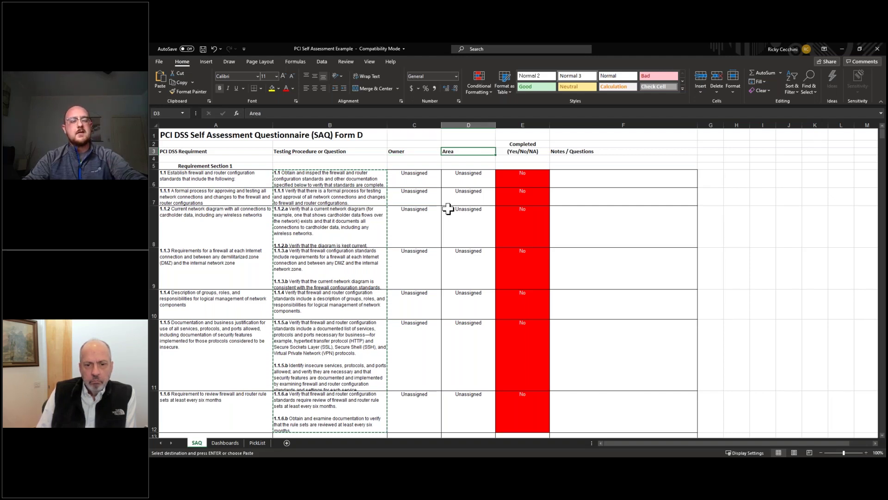
key(Escape)
key(Right)
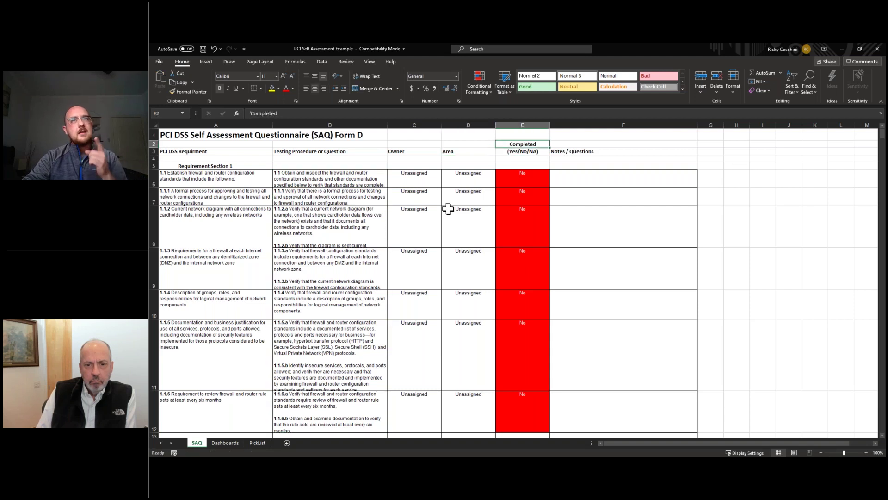
key(Right)
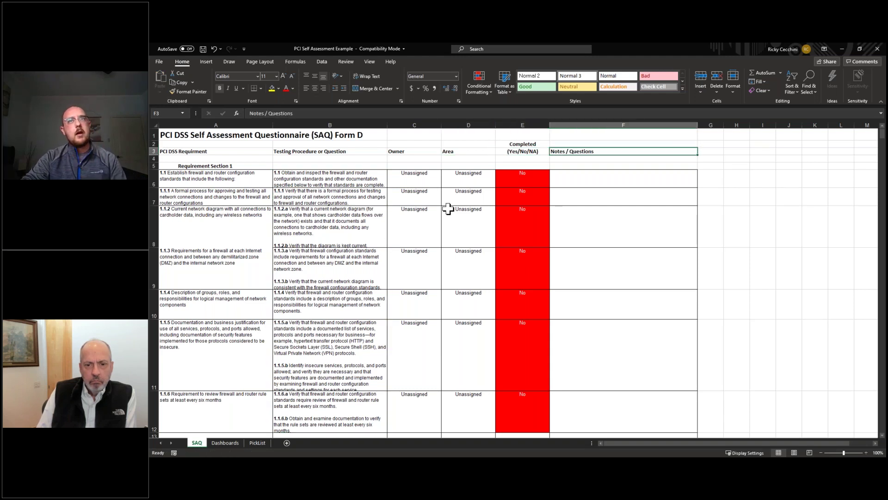
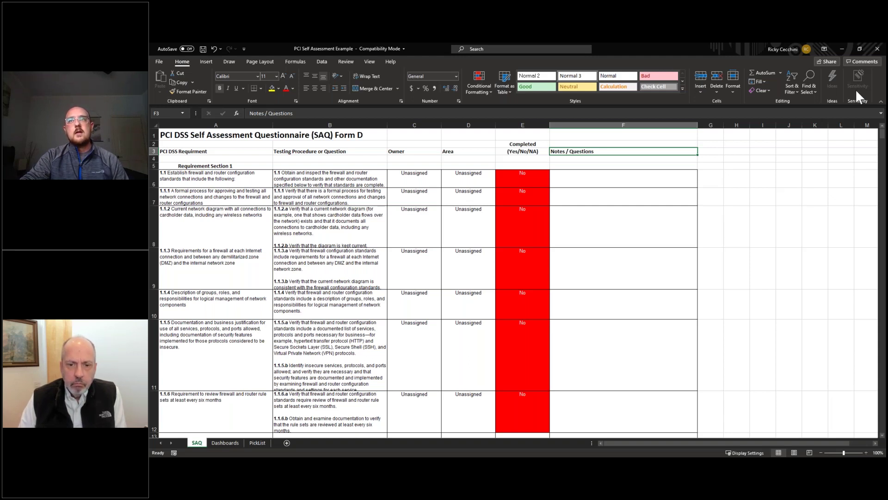
Step: Switch to the Blank Assessment workbook, then bring the PCI DSS SAQ PDF to the front in Edge
click(836, 47)
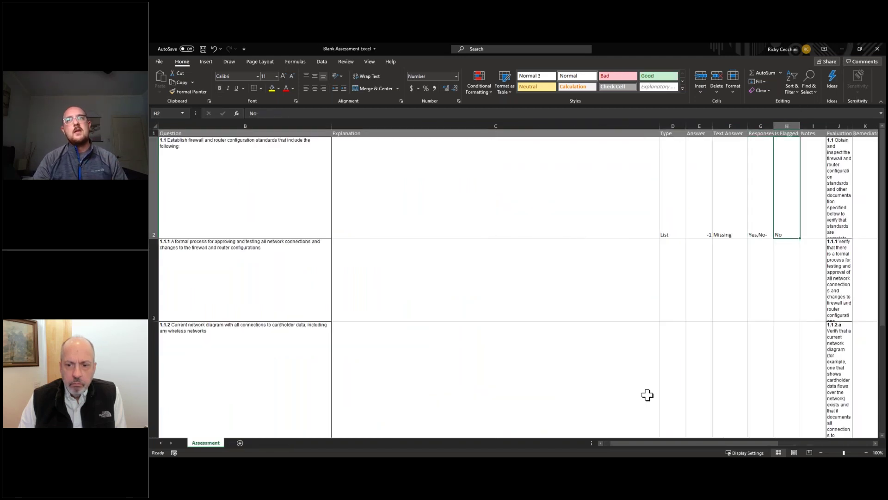
key(alt+Tab)
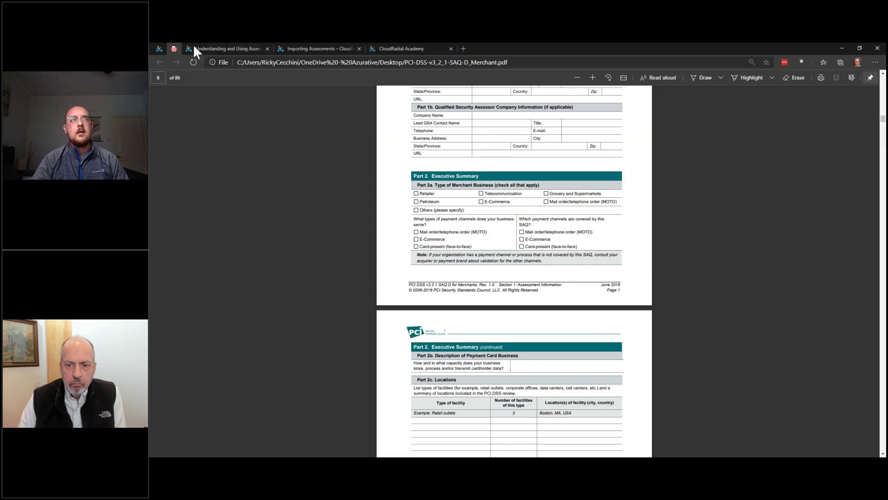
Step: In the Importing Assessments article, highlight the List type and the +2 Compliant and -2 Not compliant scores
click(342, 48)
scroll(520, 271, down, 4)
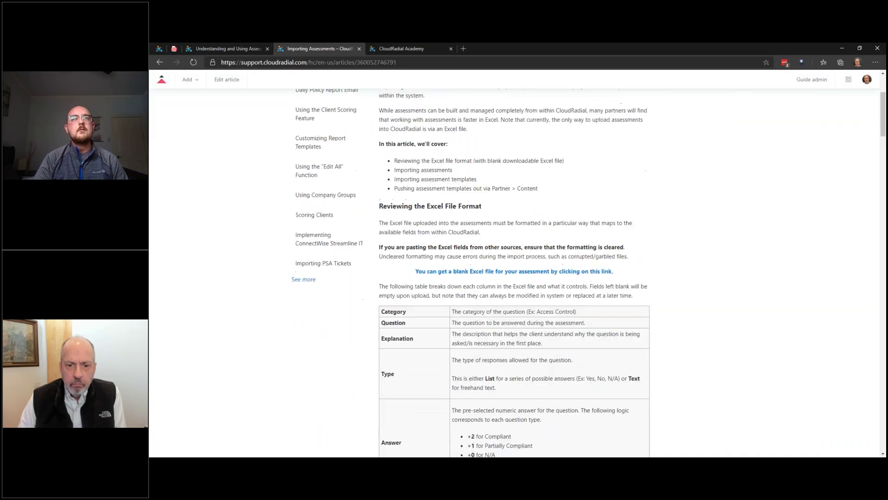
scroll(443, 260, down, 3)
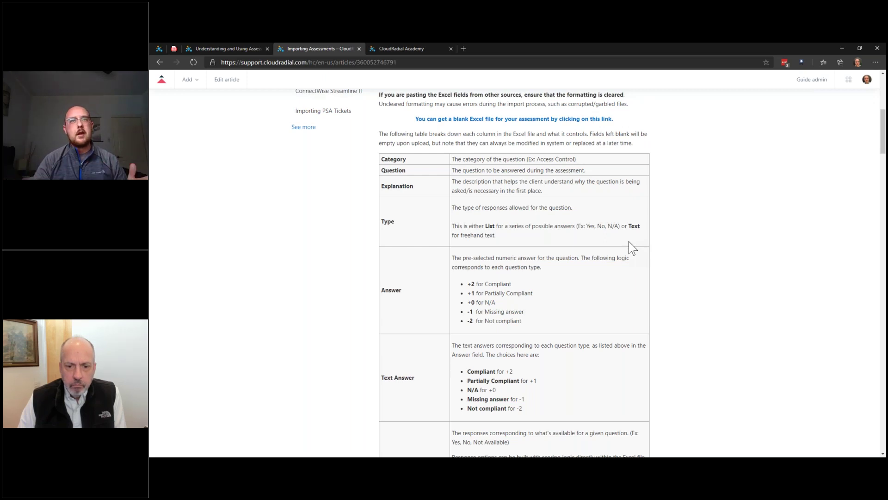
double_click(489, 226)
click(523, 240)
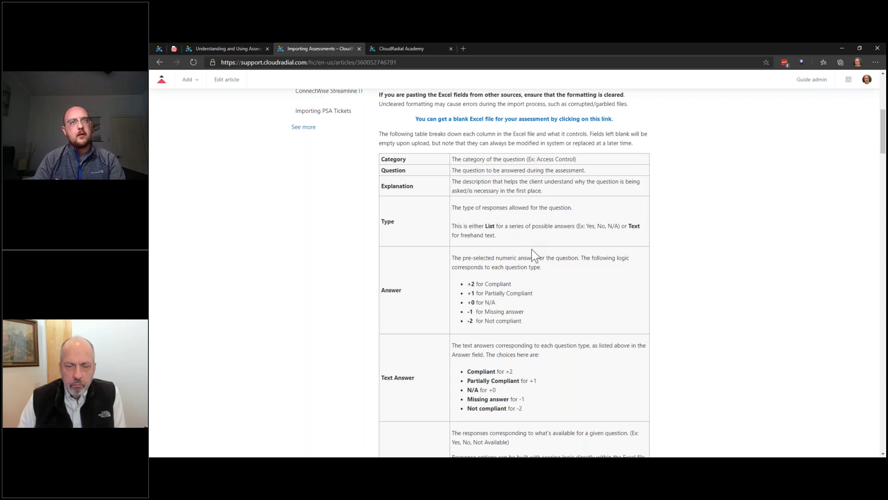
scroll(550, 279, down, 1)
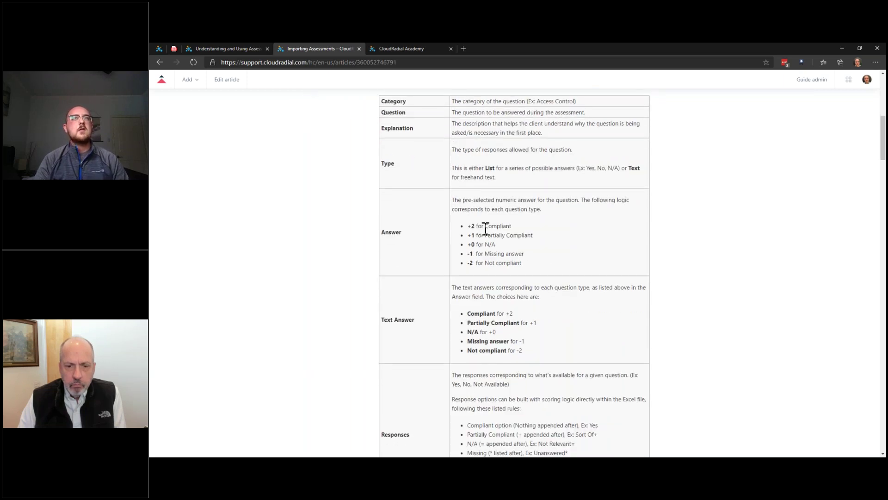
drag(469, 226, 530, 230)
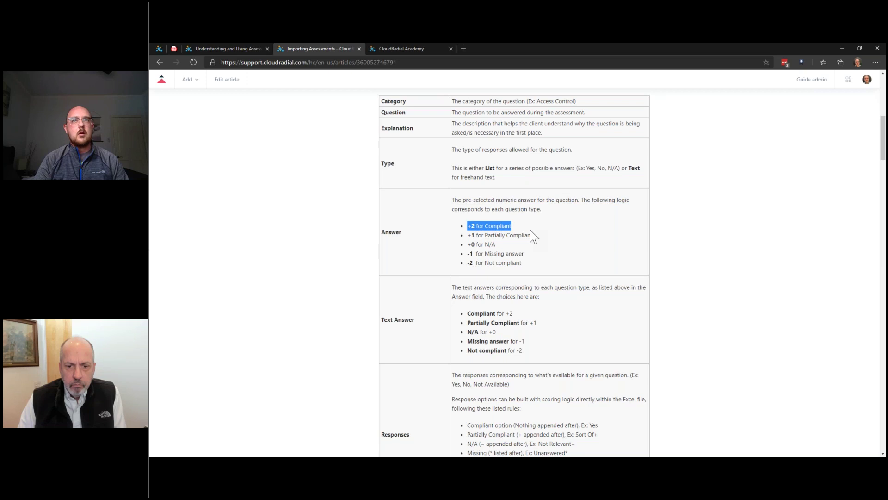
click(531, 235)
drag(467, 263, 536, 264)
click(535, 264)
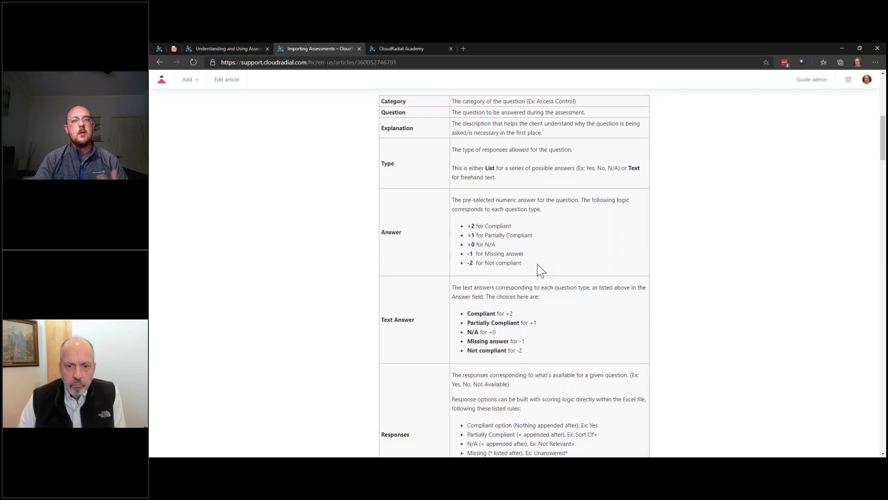
Step: Highlight the five Responses rules and the Sort Of+ example, then return to the blank workbook
scroll(565, 301, down, 1)
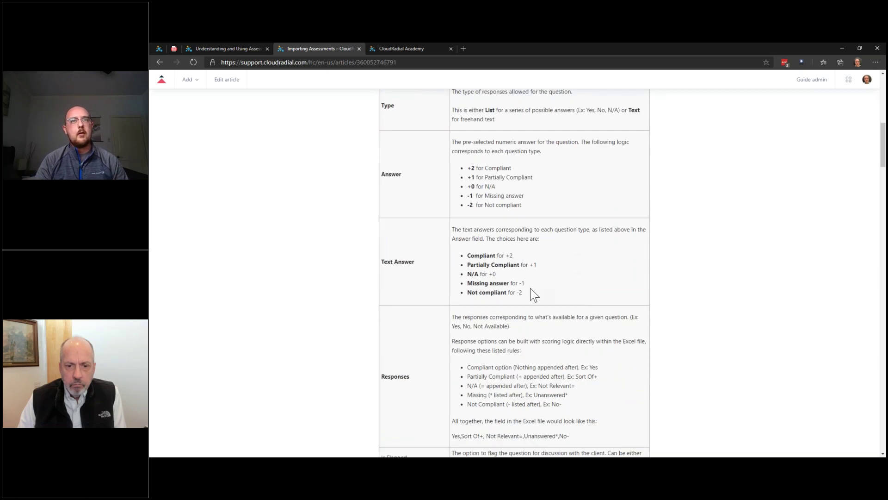
scroll(532, 292, down, 2)
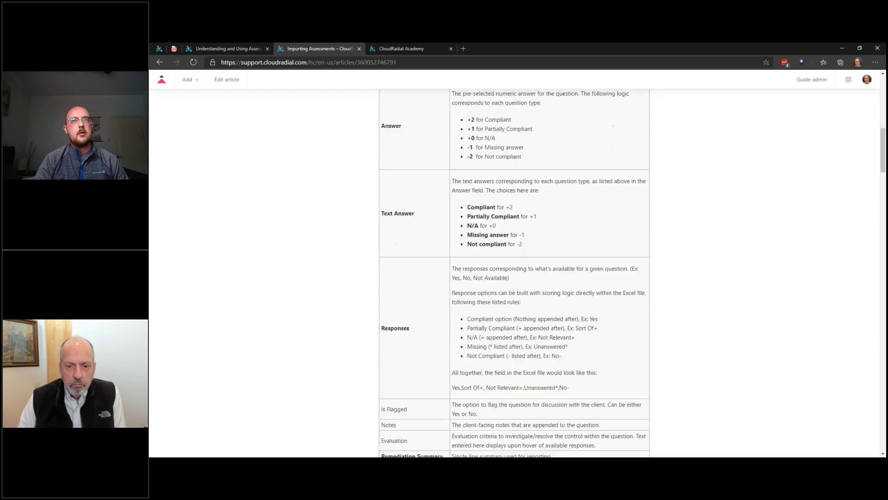
drag(569, 291, 468, 250)
click(472, 244)
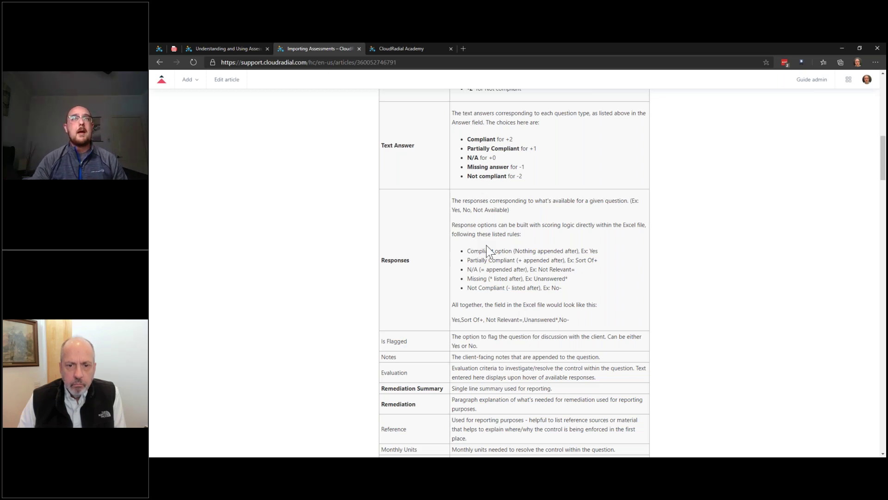
scroll(492, 277, up, 1)
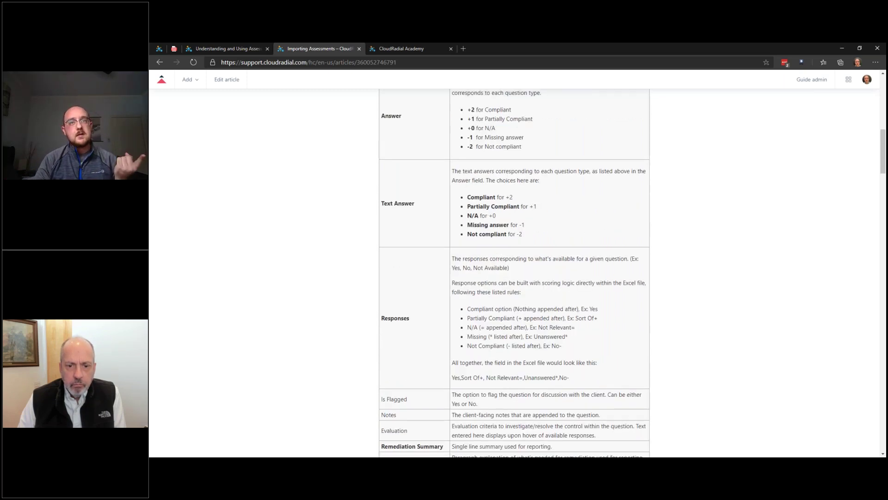
scroll(511, 301, down, 1)
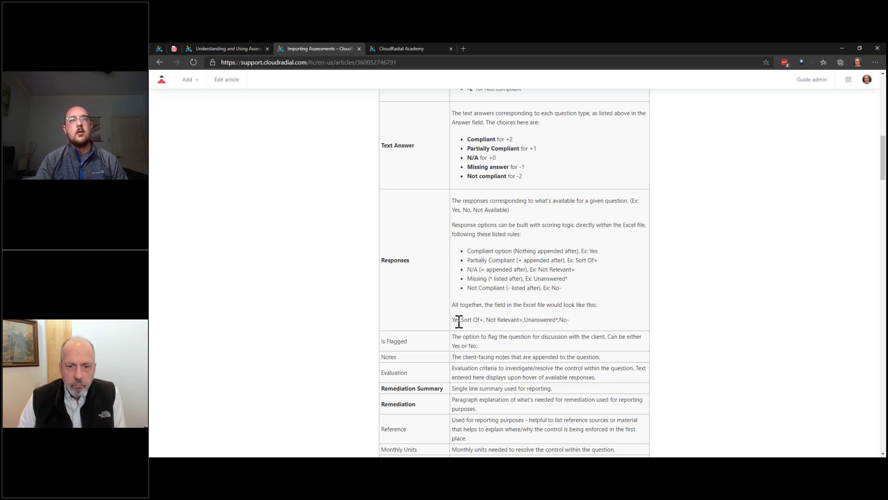
drag(461, 320, 521, 319)
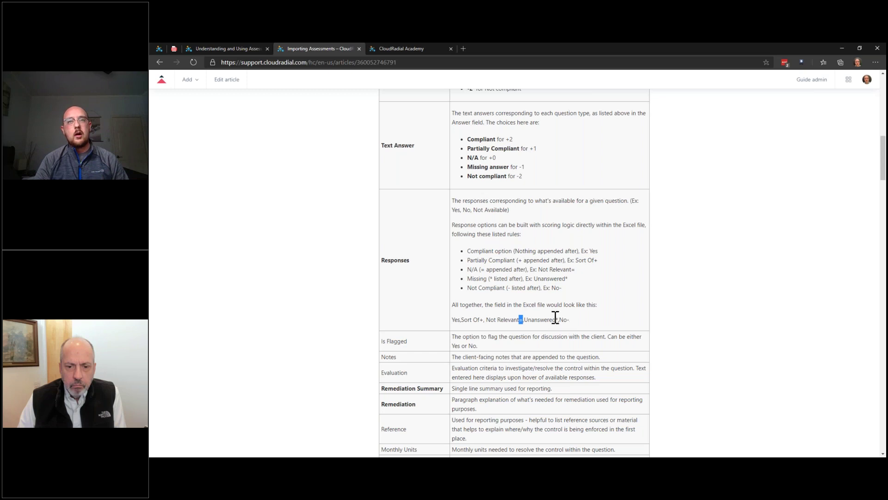
click(574, 321)
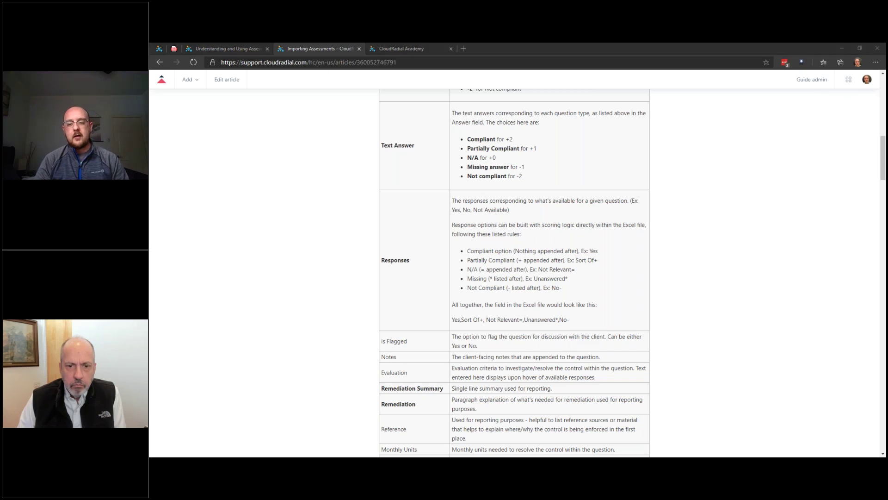
key(alt+Tab)
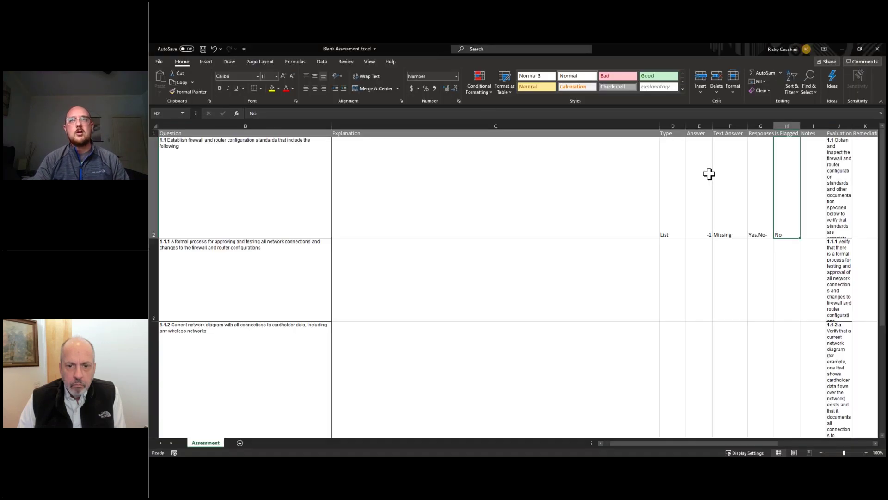
Step: Edit the Responses value in cell G2 and widen column G to fit it
click(766, 126)
click(785, 204)
double_click(768, 229)
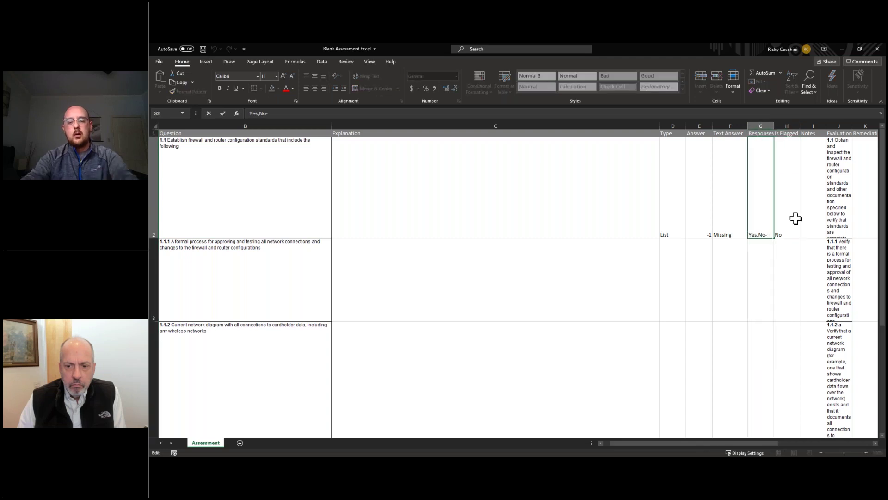
text(nN)
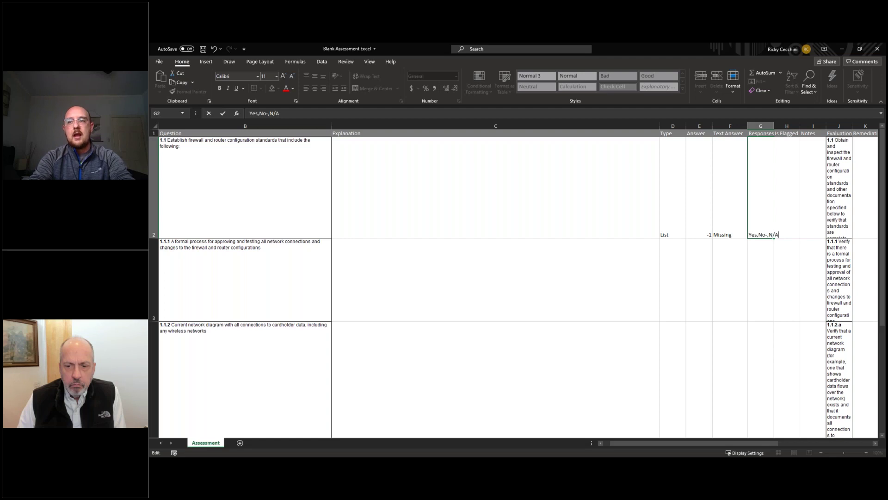
text(=)
key(Return)
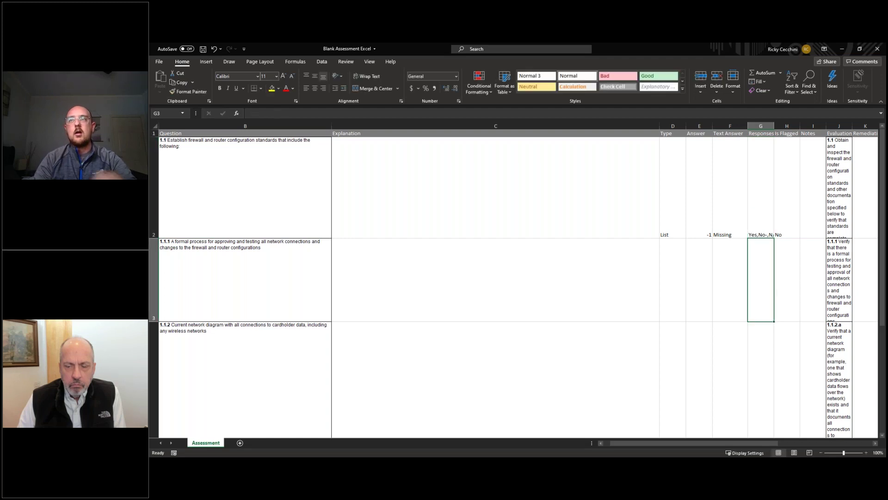
double_click(775, 125)
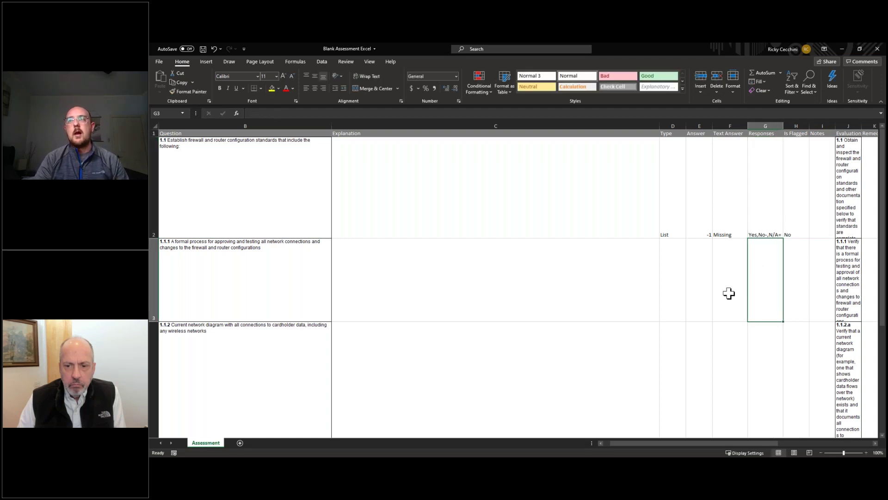
Step: Copy the row 2 answer settings D2:G2 and try extending the selection down to row 8
drag(684, 226, 787, 225)
key(ctrl+c)
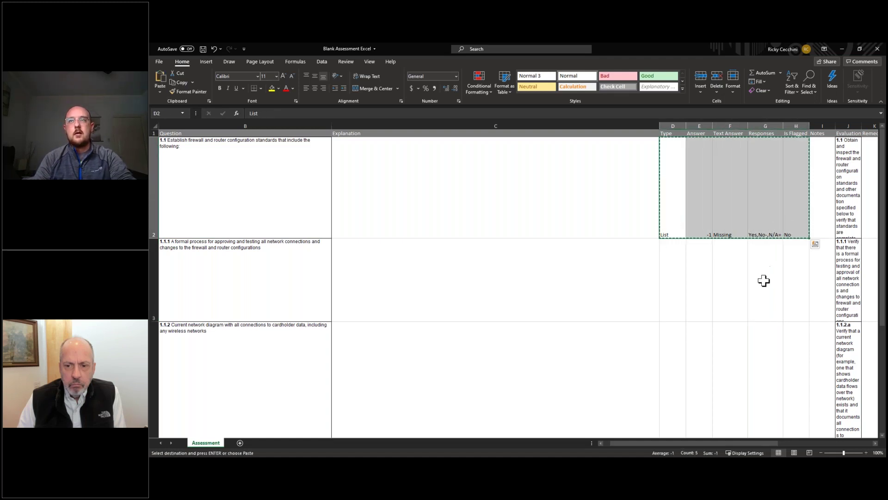
scroll(758, 281, down, 3)
scroll(758, 280, down, 5)
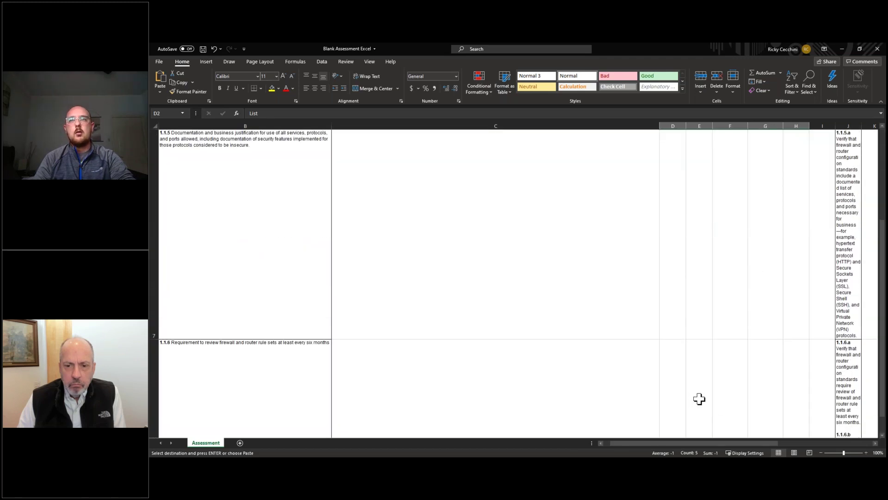
scroll(789, 357, up, 8)
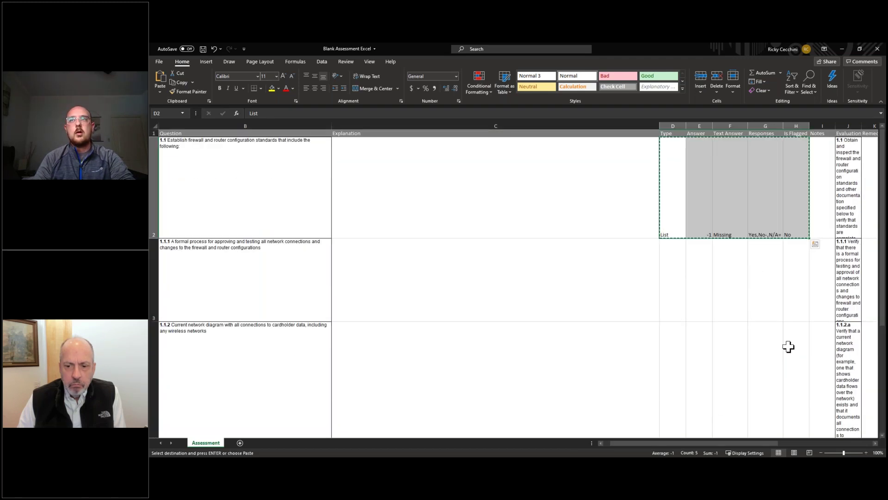
scroll(764, 318, down, 2)
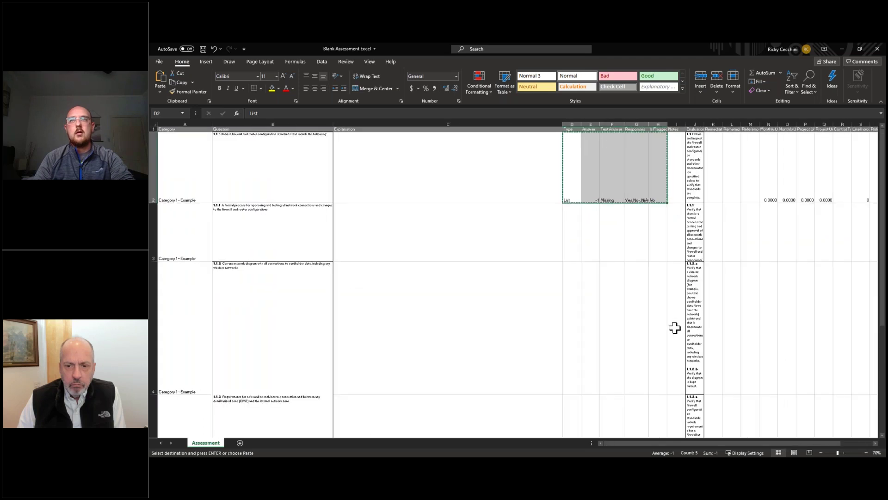
scroll(666, 327, down, 6)
shift+click(663, 329)
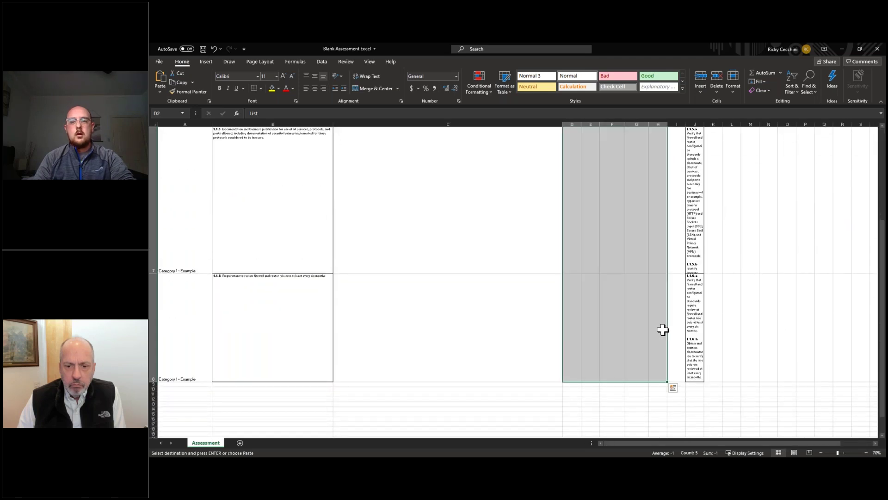
scroll(666, 330, up, 4)
scroll(667, 329, down, 1)
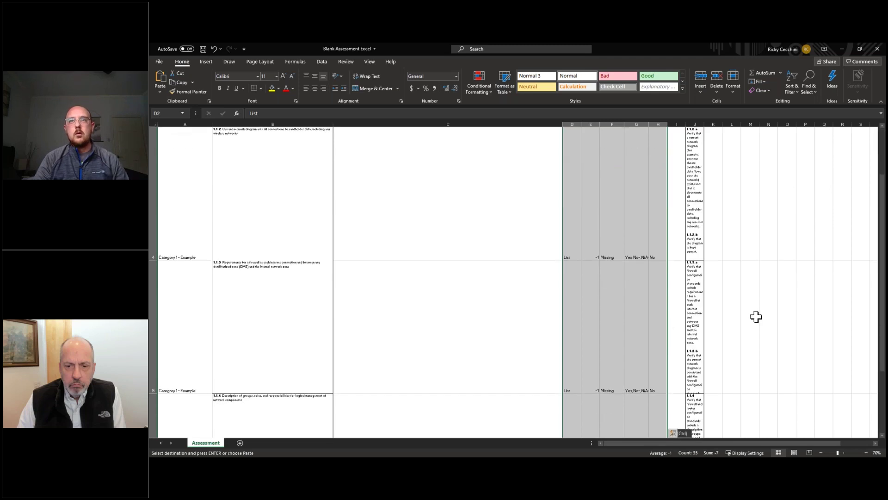
click(756, 315)
scroll(480, 319, up, 2)
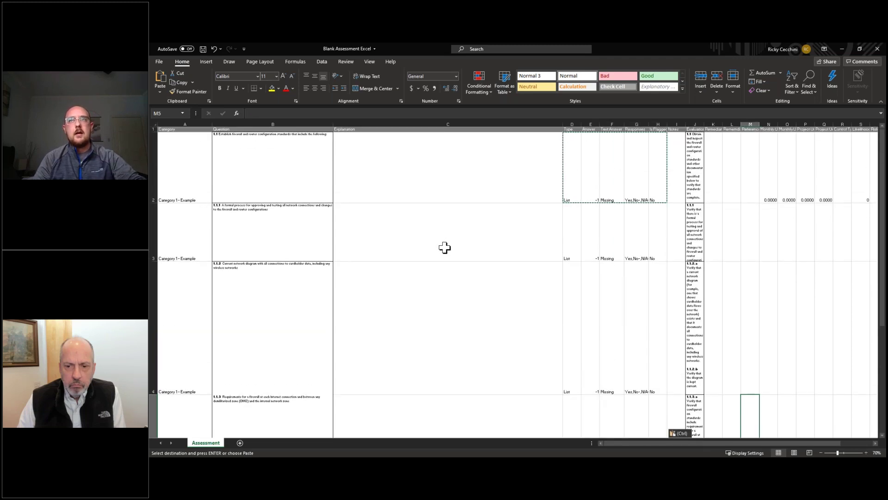
scroll(480, 319, up, 1)
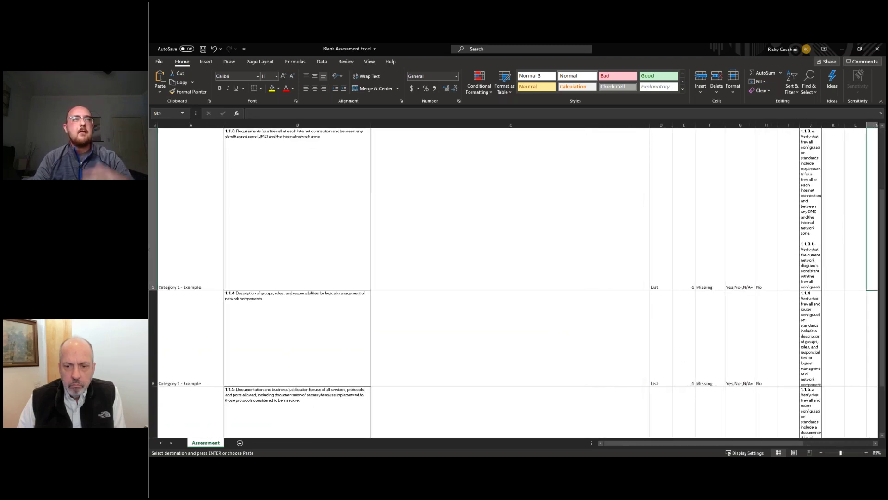
scroll(431, 250, up, 1)
scroll(431, 252, up, 1)
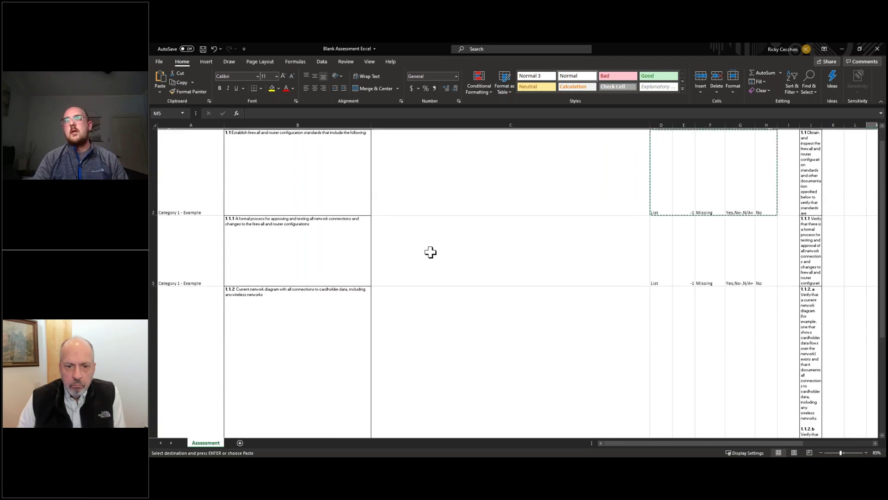
click(432, 250)
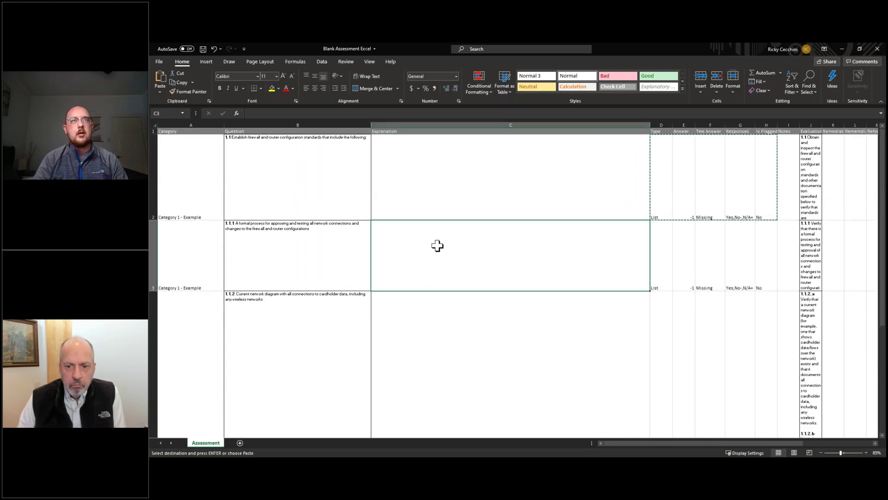
Step: Select the whole worksheet and clear all its formatting
click(154, 124)
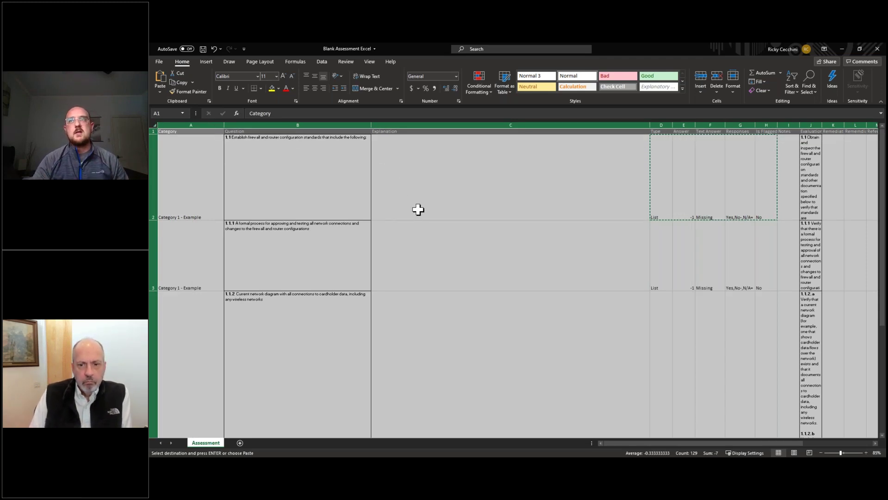
click(770, 90)
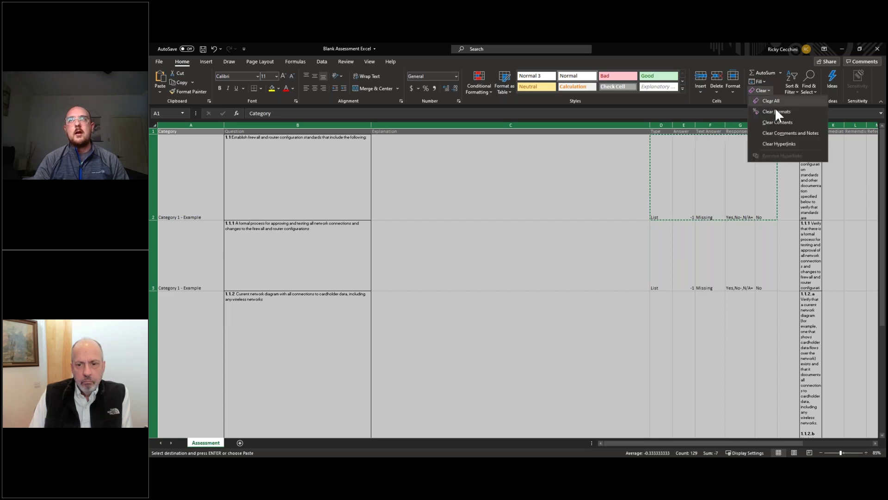
click(782, 112)
click(661, 235)
click(569, 253)
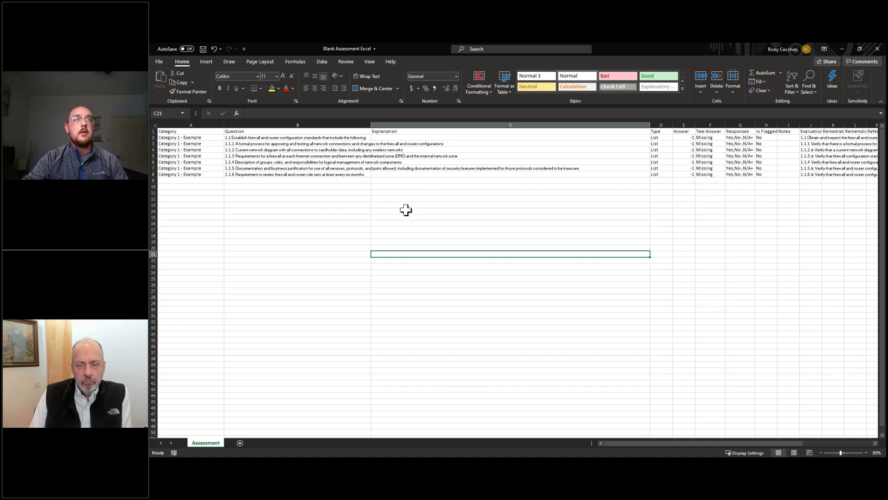
Step: Autofit column J so the Evaluation text, such as cell J3, fits
scroll(505, 218, right, 4)
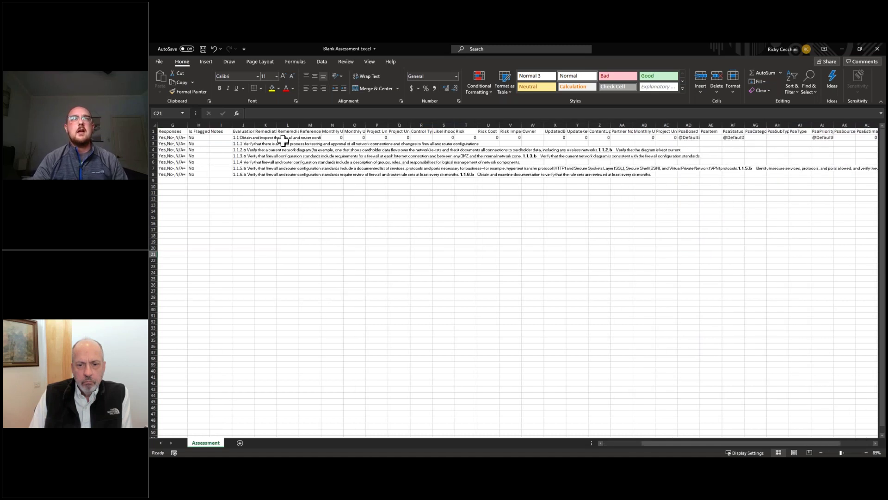
double_click(254, 125)
click(510, 198)
key(Left)
key(Left)
key(Left)
key(Left)
key(Left)
key(Left)
key(Left)
key(Left)
key(Left)
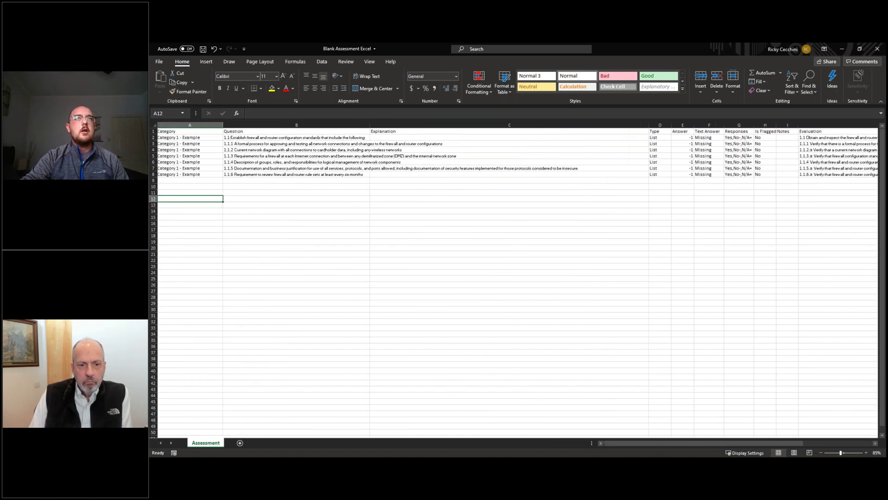
scroll(504, 145, right, 3)
click(500, 144)
scroll(499, 148, left, 3)
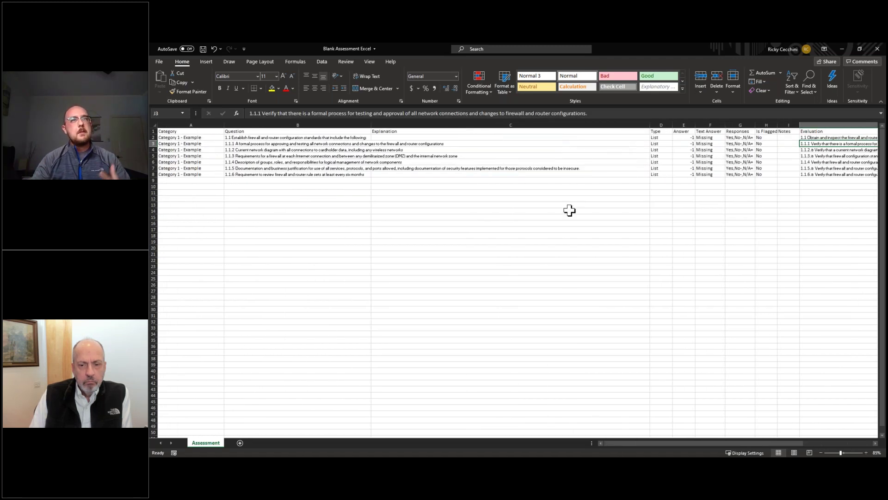
Step: Save the Blank Assessment workbook through Save As under the file name 'PCI Excel Test'
click(160, 61)
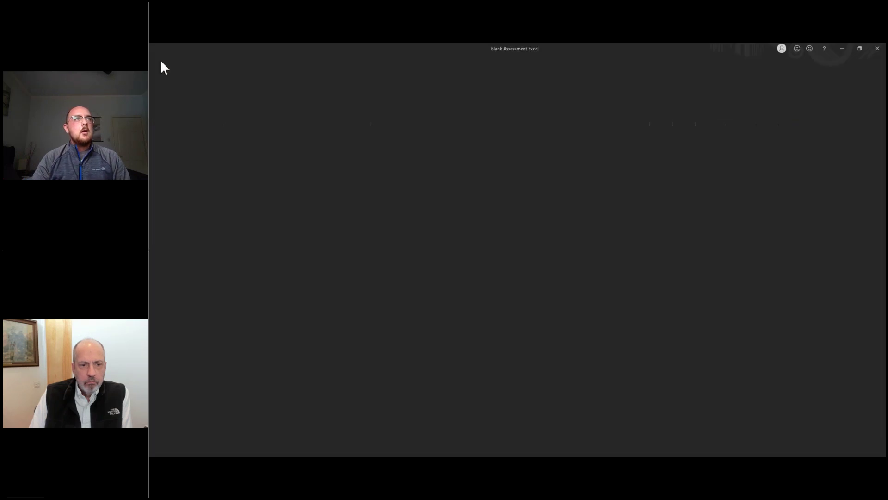
click(181, 162)
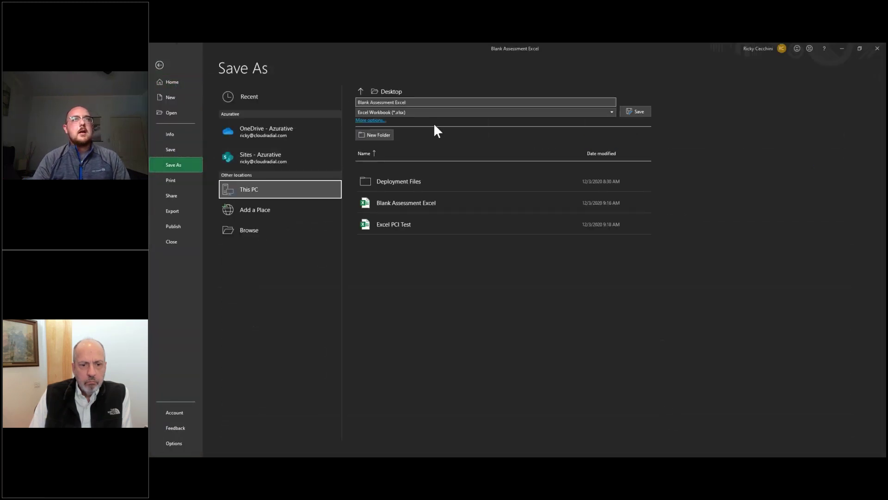
click(449, 102)
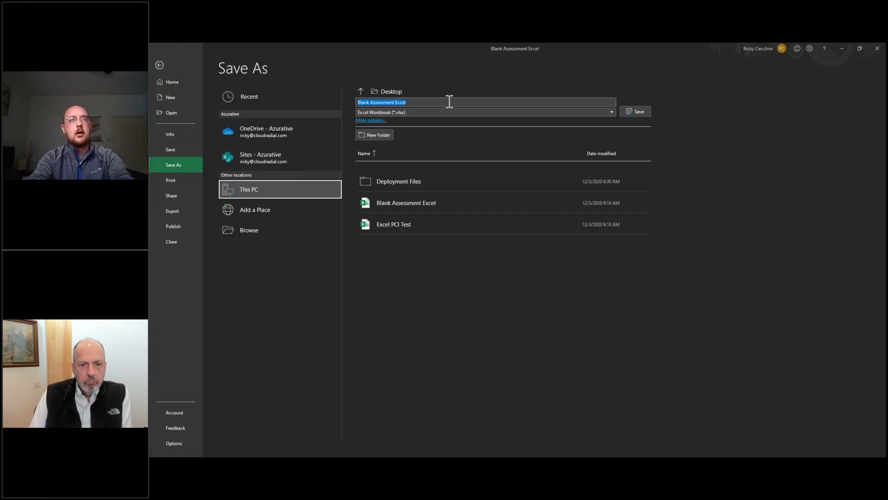
text(PCI E)
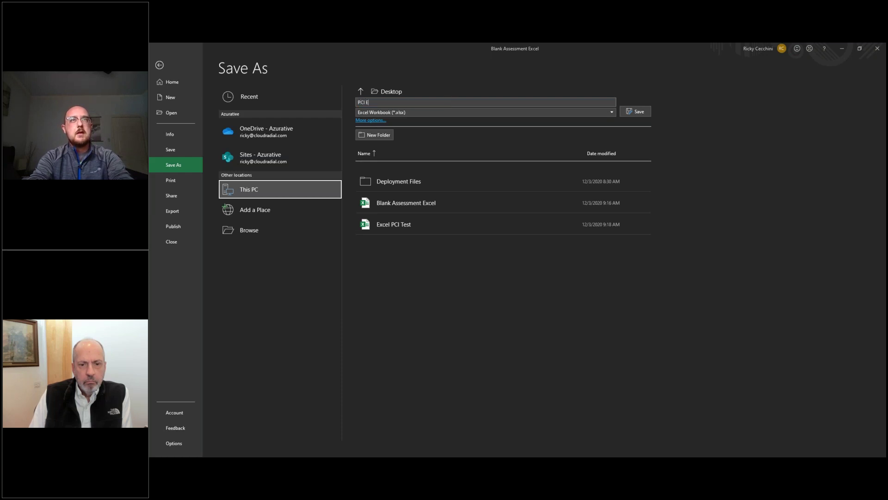
text(xcel Test)
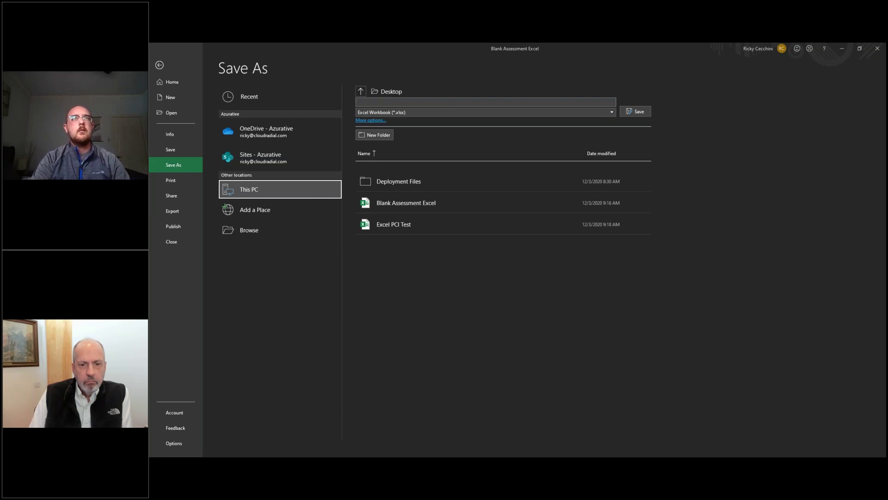
key(Return)
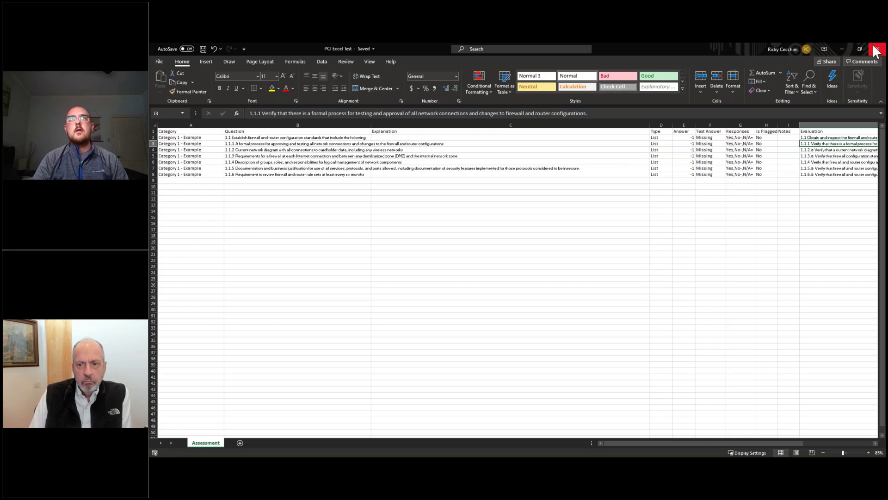
Step: Close the workbook and import PCI Excel Test.xlsx in CloudRadial as the assessment PCI Test
click(878, 51)
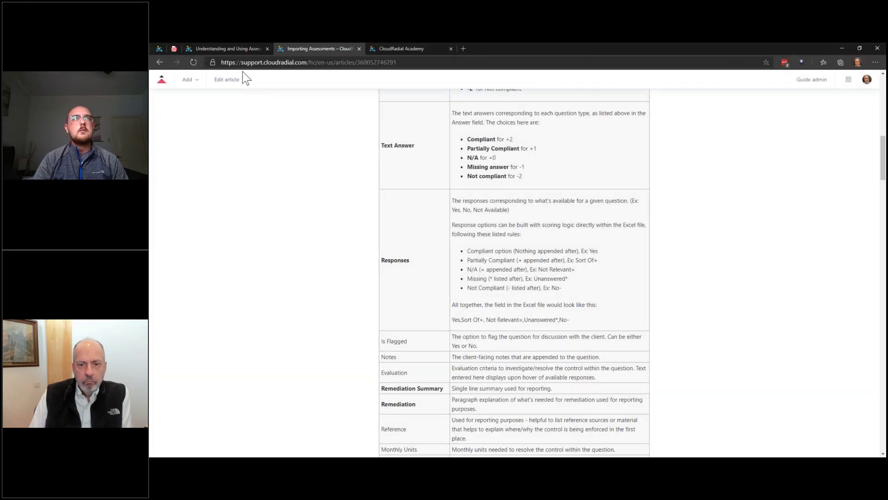
click(158, 48)
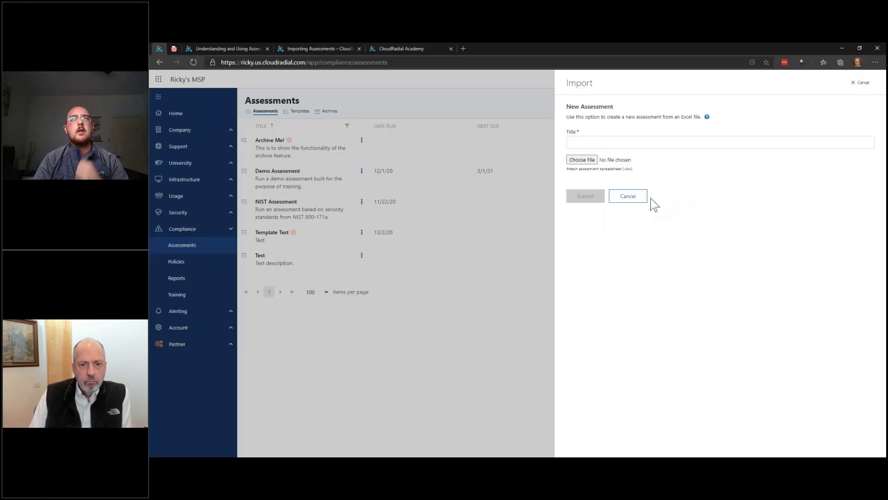
click(628, 195)
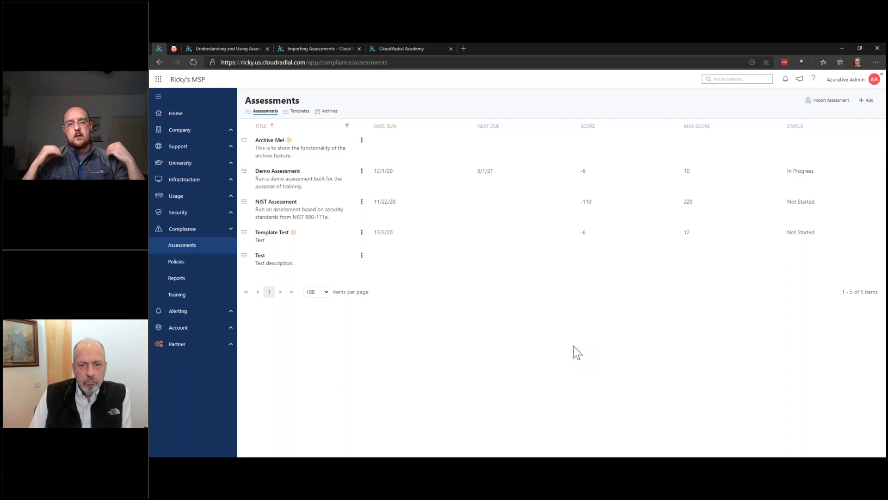
click(822, 102)
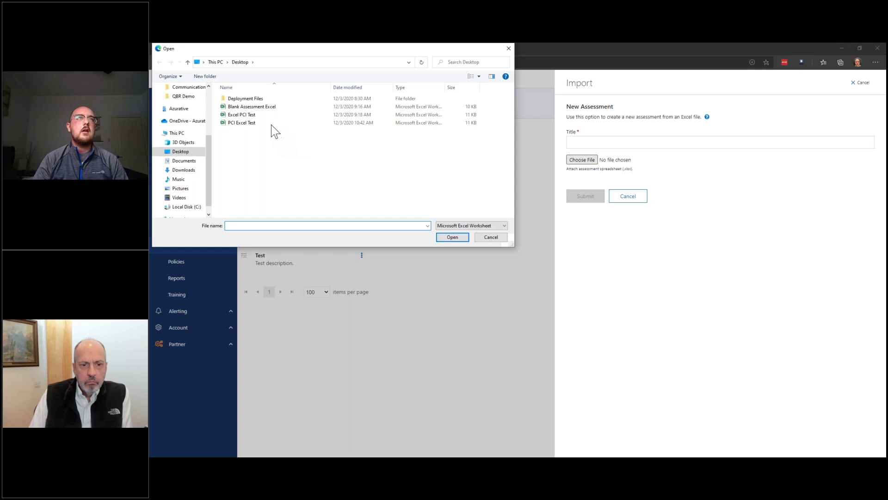
click(297, 124)
click(446, 237)
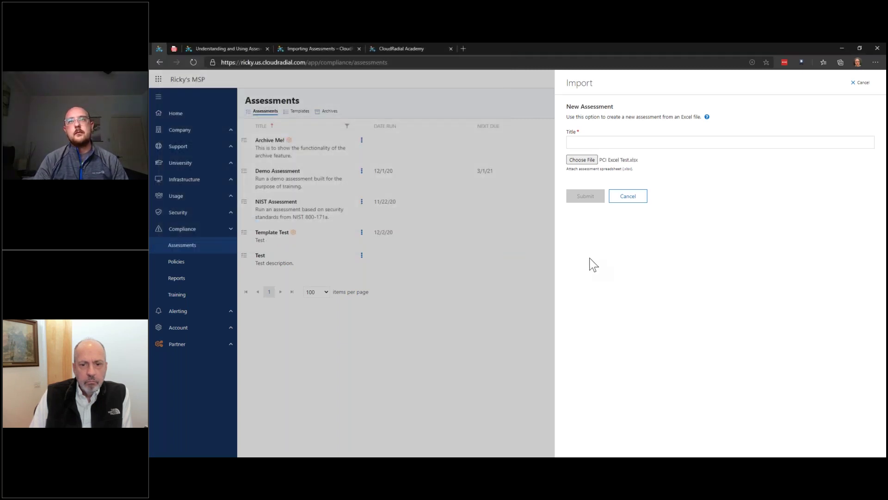
click(594, 141)
text(PIC)
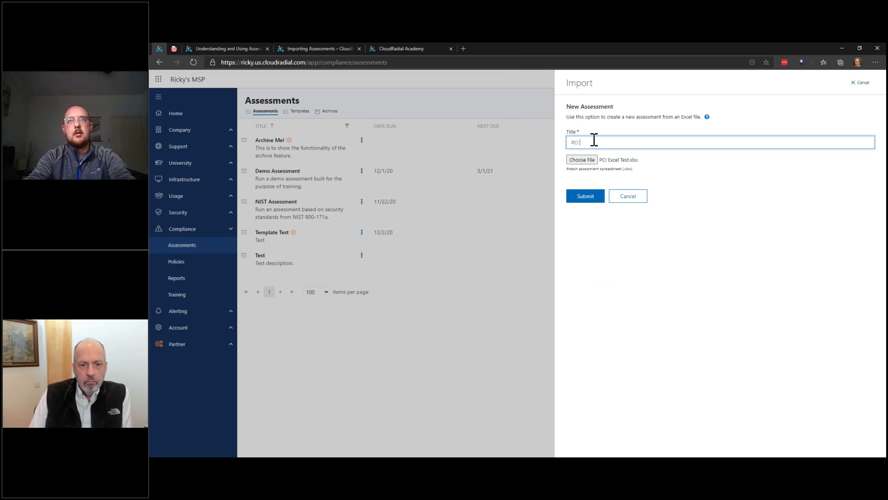
key(Return)
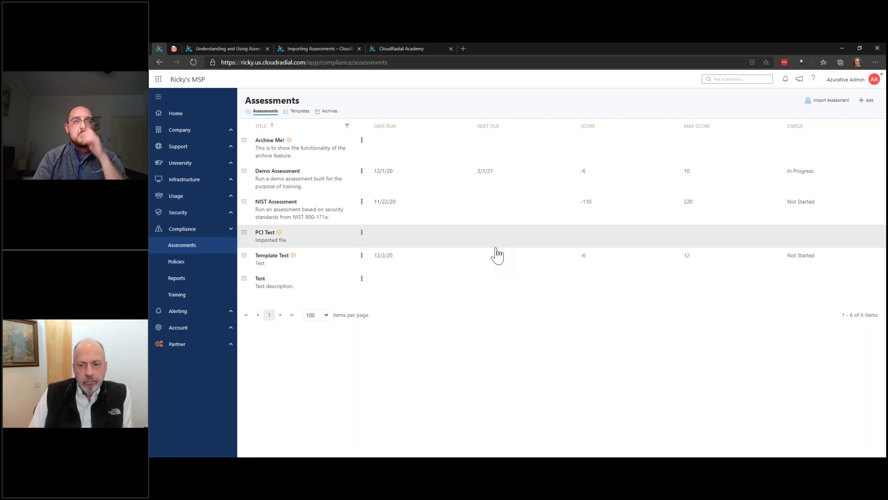
Step: Run the PCI Test assessment, submit the 'PCI Test - 12/3/20' run, and open its Summary
click(362, 232)
click(377, 273)
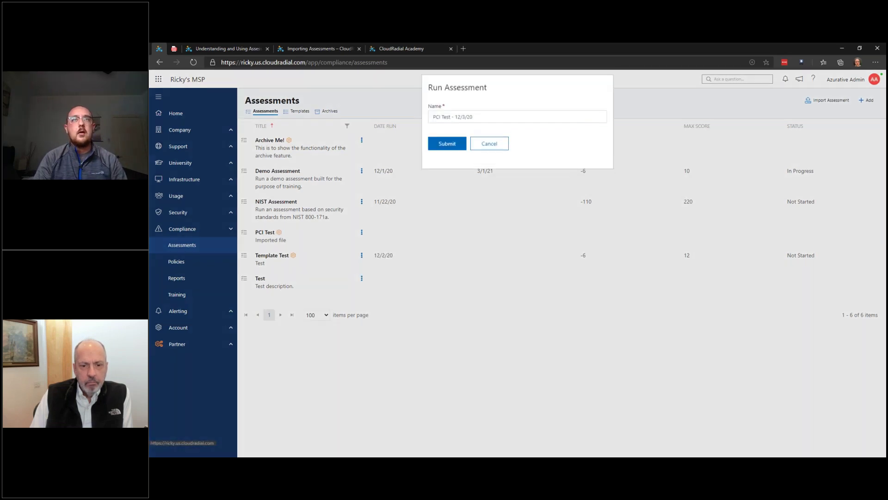
click(452, 140)
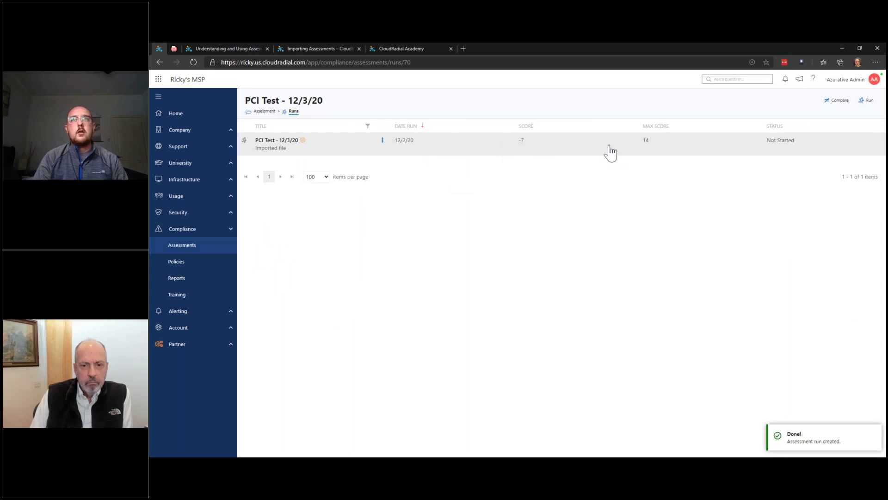
click(524, 149)
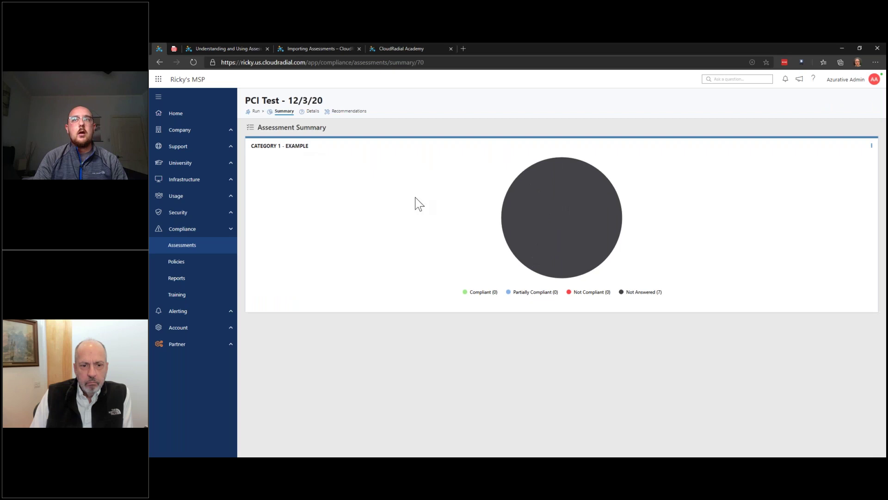
Step: Open question 1.1 from the run's Details, browse its Edit, Remediation and Risk views, then cancel
click(311, 111)
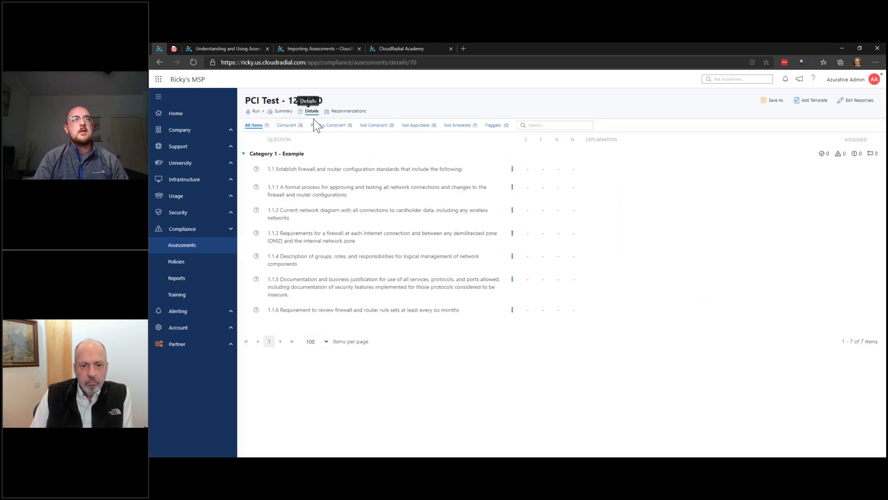
click(355, 175)
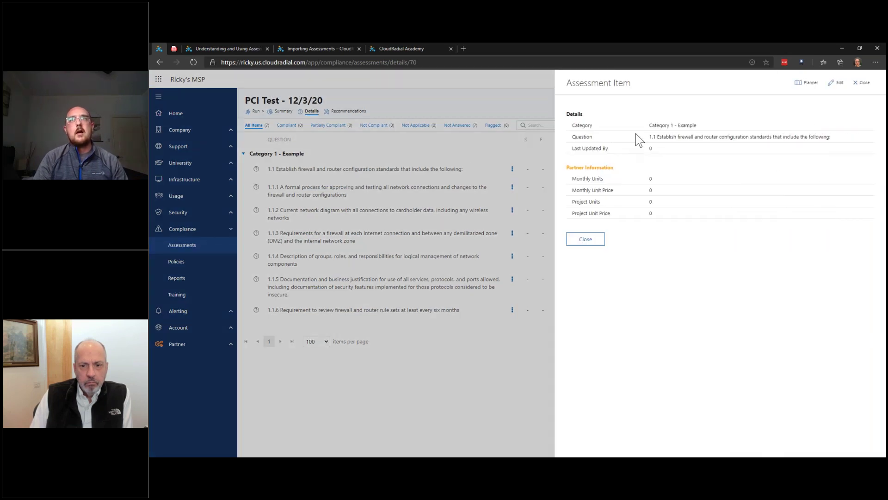
click(836, 82)
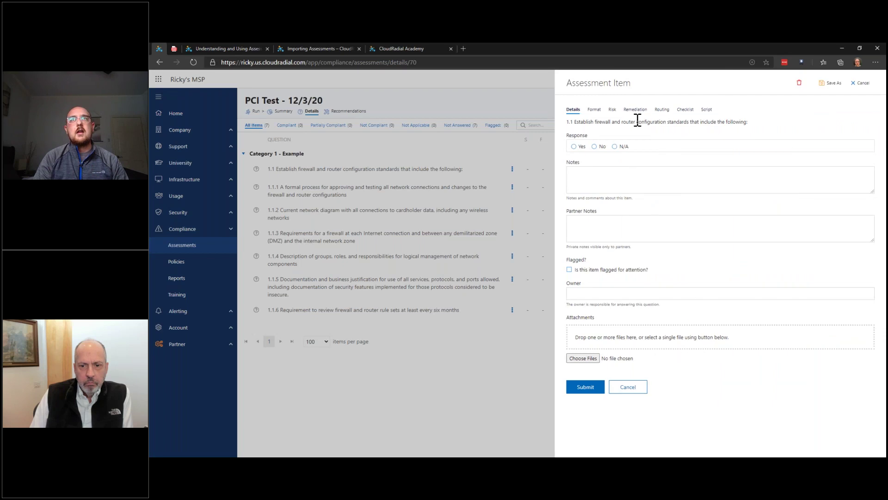
click(635, 109)
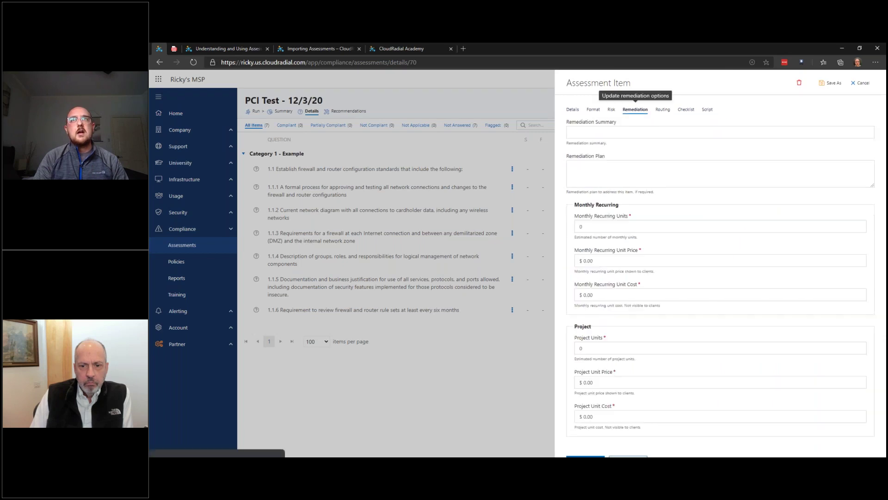
click(611, 111)
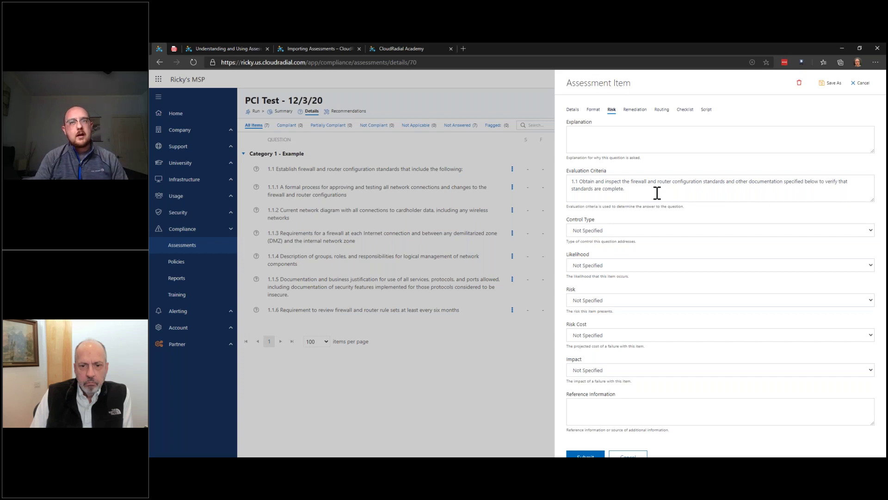
scroll(721, 192, down, 1)
scroll(787, 138, up, 1)
click(870, 86)
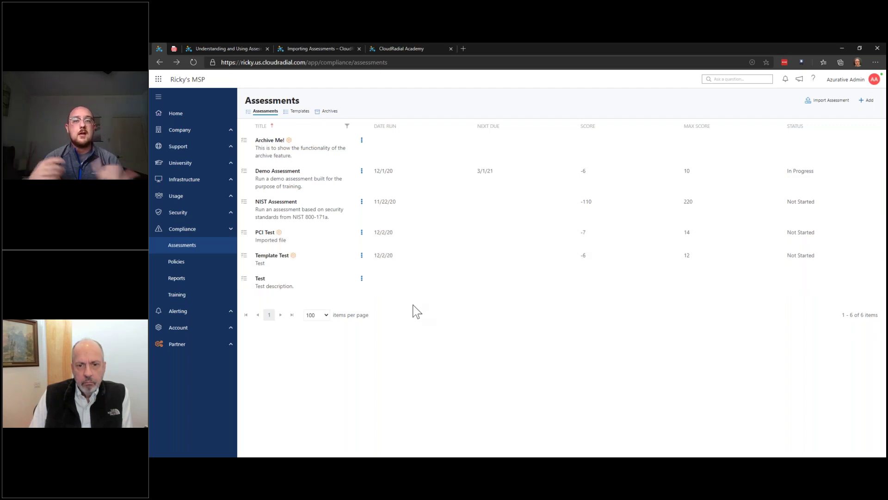
Step: Switch between the Templates and Assessments tabs, ending on the Assessment Templates list
click(299, 111)
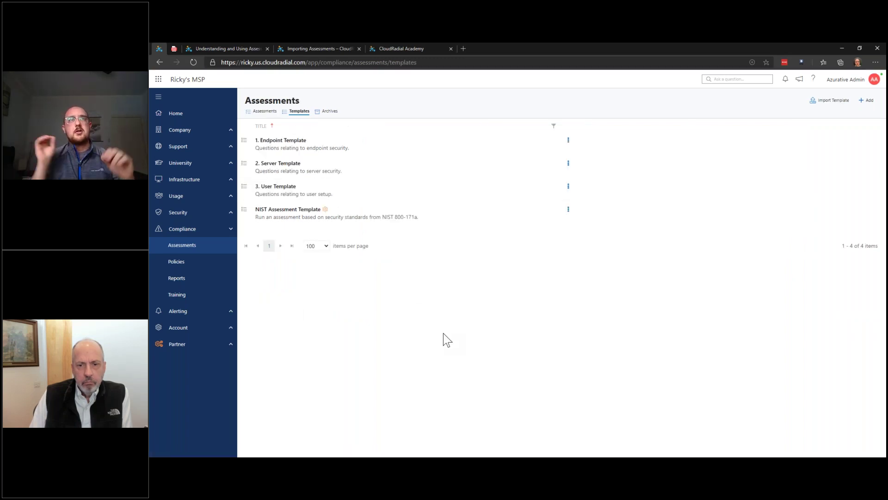
click(264, 111)
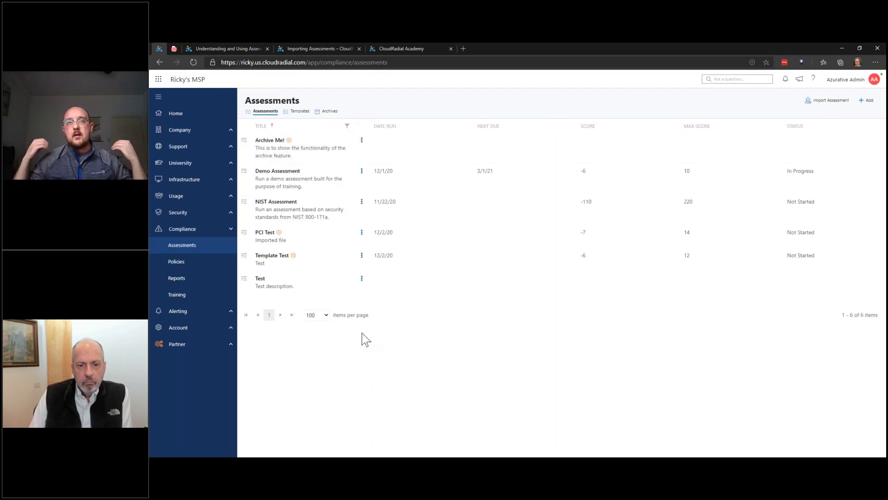
click(304, 114)
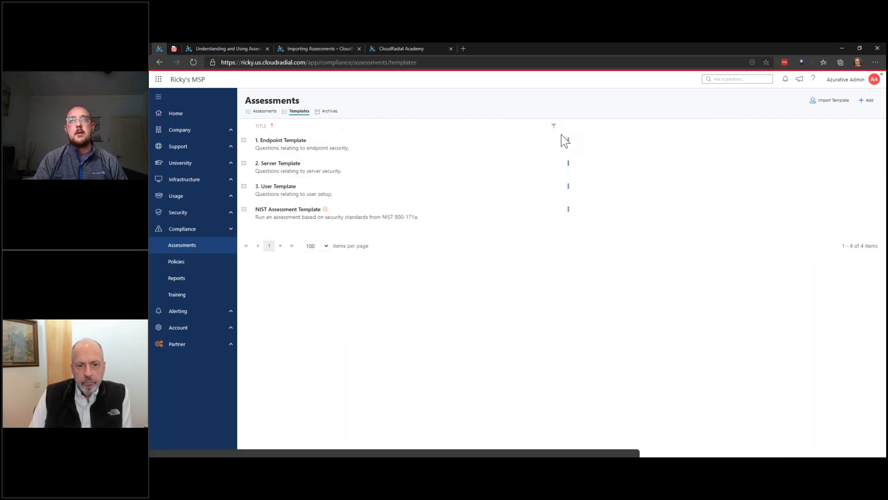
Step: Open Import Template, cancel the panel, and go back to the Assessments list
click(831, 109)
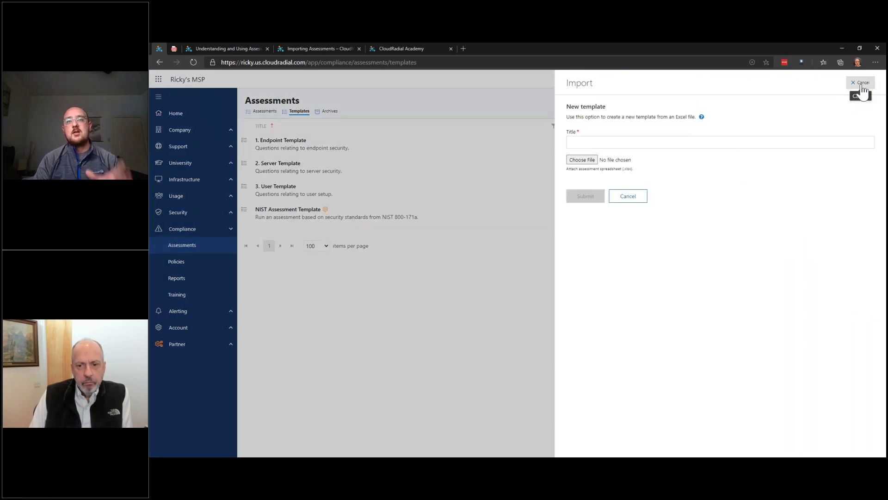
click(862, 84)
key(alt+Left)
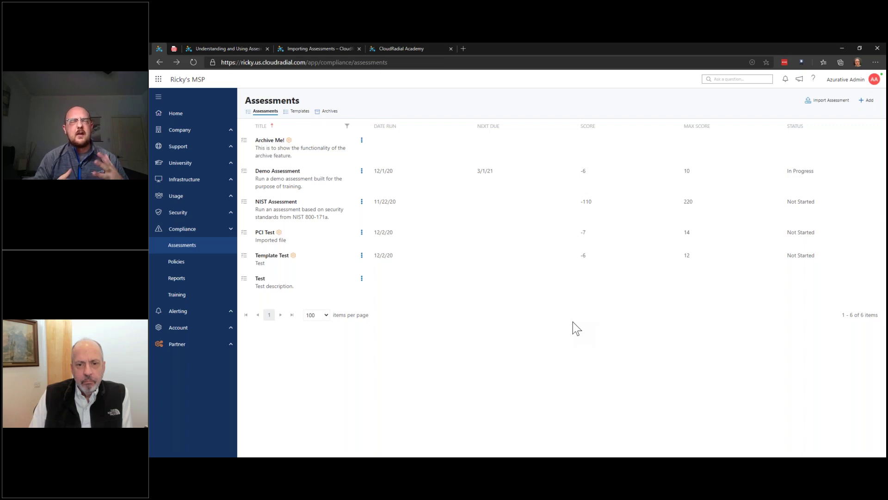
click(438, 267)
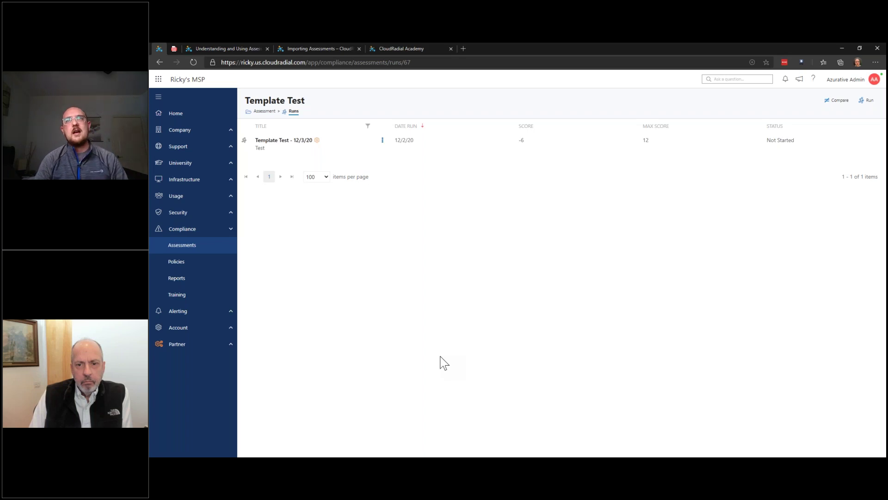
key(alt+Left)
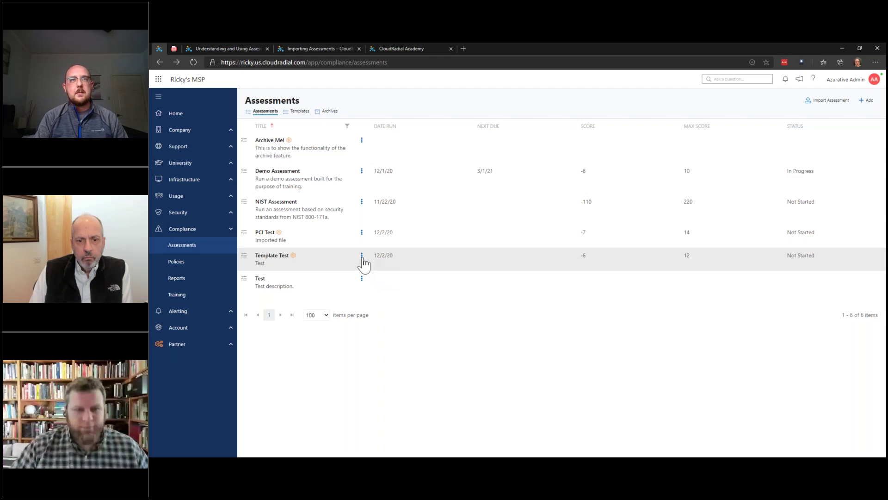
click(362, 257)
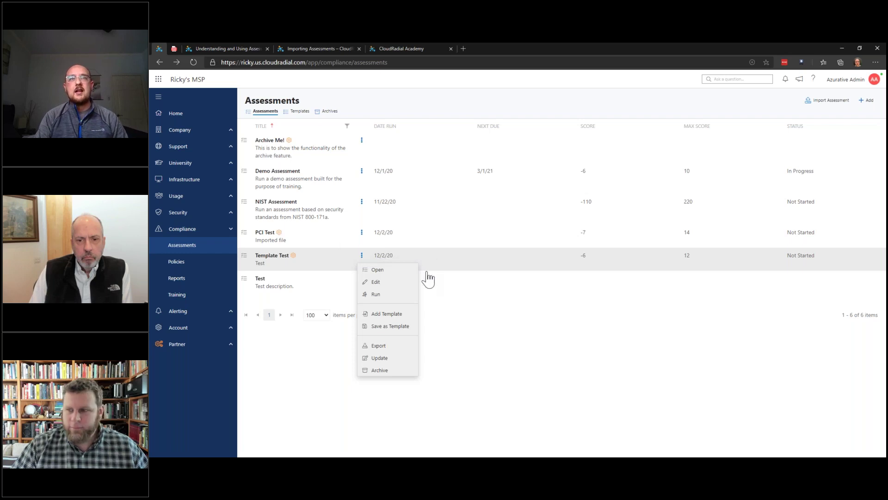
click(398, 359)
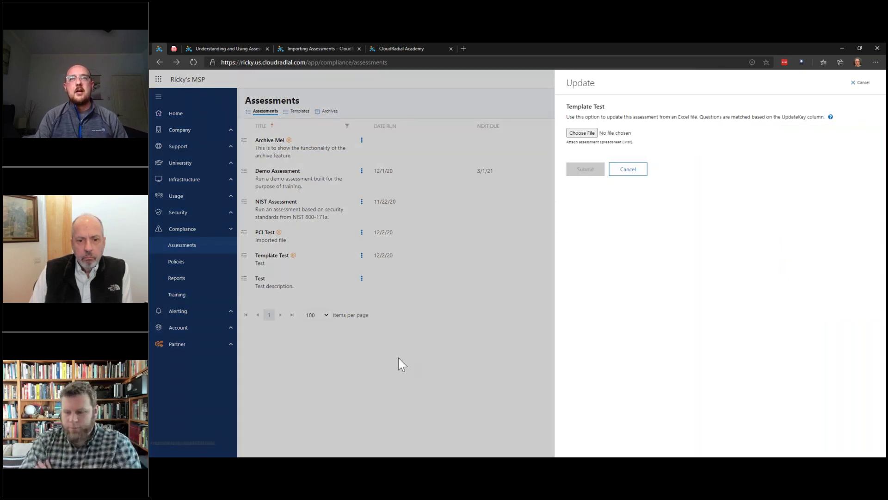
click(617, 175)
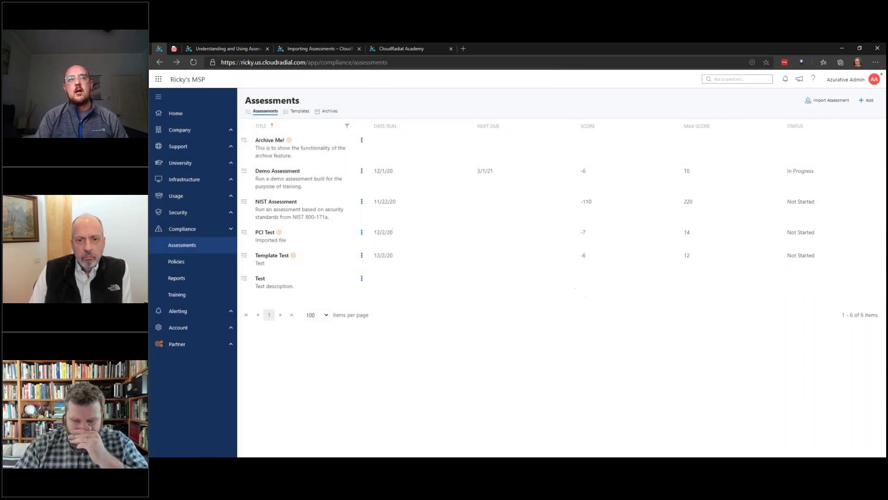
Step: In PCI Excel Test, autofit column Z to its ContentUpdateKey header, then minimize the workbook
key(alt+Tab)
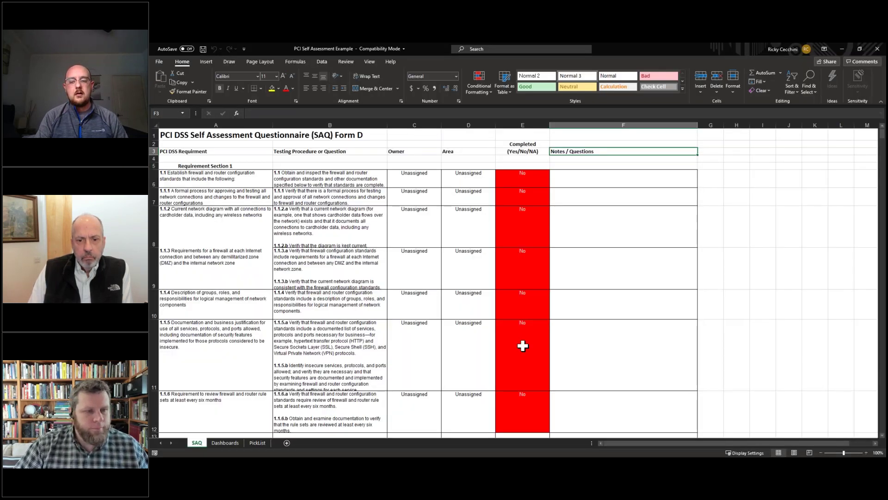
key(alt+Tab)
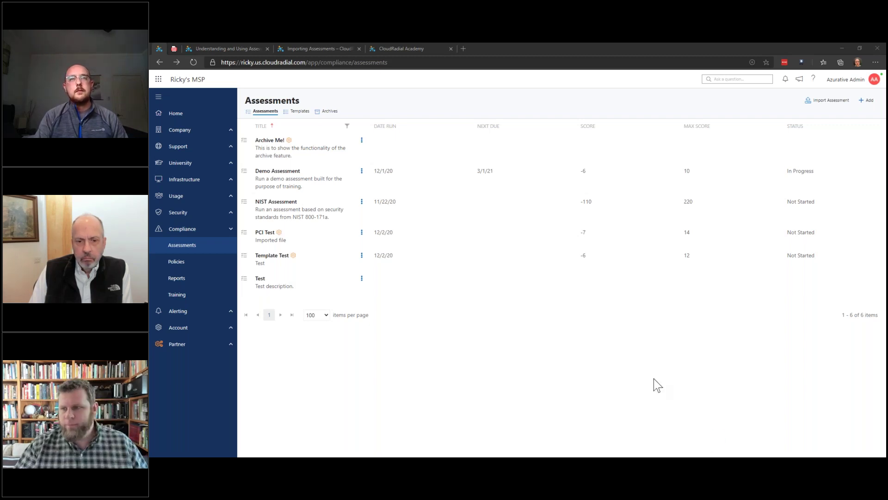
key(alt+Tab)
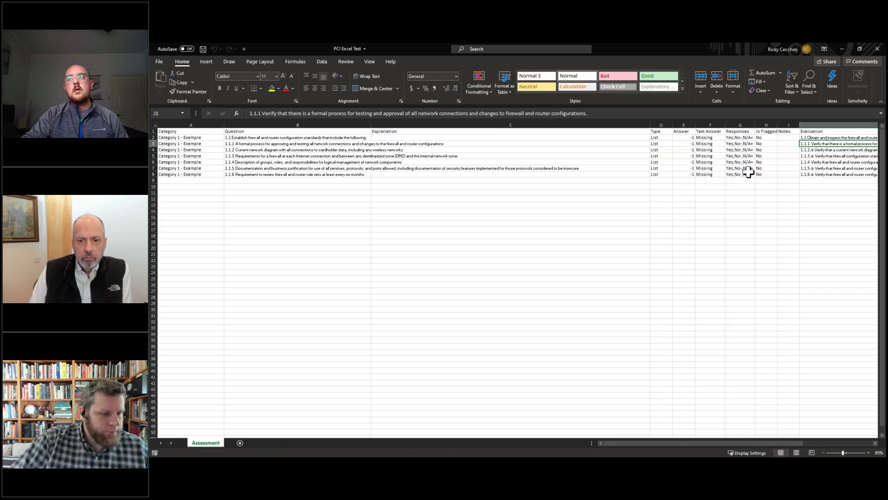
key(Right)
key(Right)
key(Right)
key(Right)
key(Right)
key(Right)
key(Right)
key(Right)
key(Right)
key(Right)
key(Right)
key(Right)
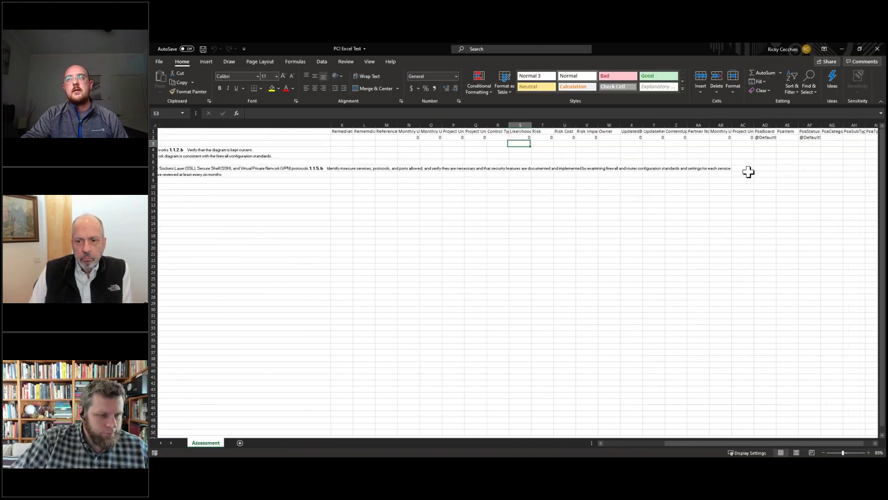
key(Right)
key(Right)
key(Right)
key(Right)
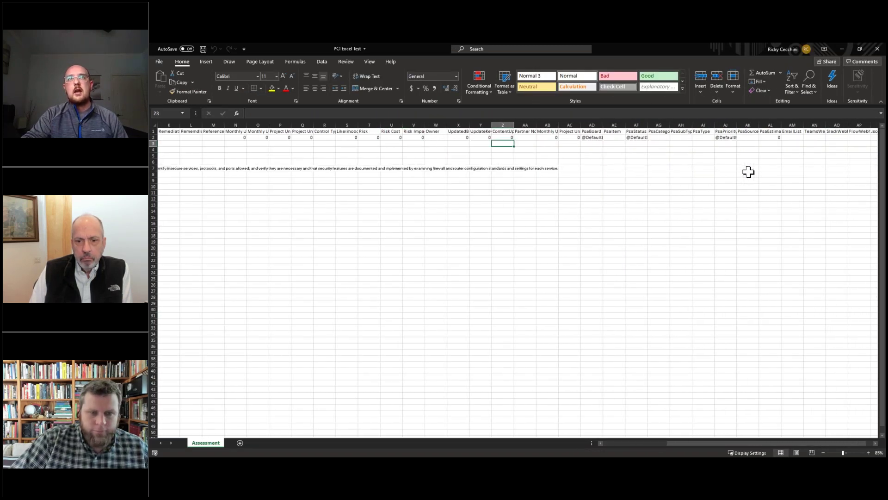
drag(514, 124, 514, 124)
double_click(515, 124)
click(482, 124)
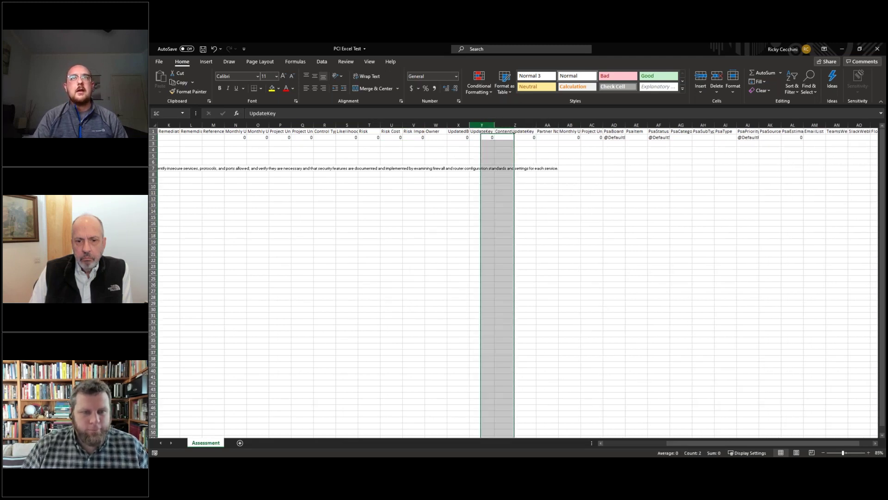
click(487, 146)
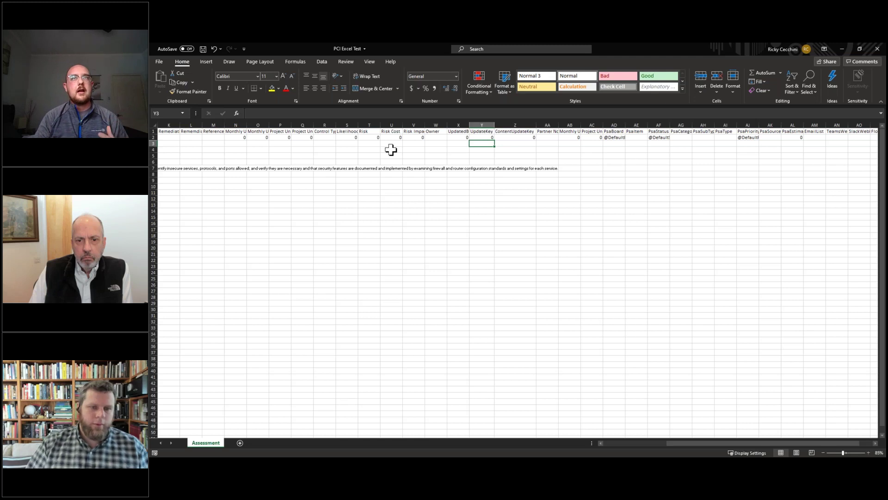
scroll(391, 150, left, 5)
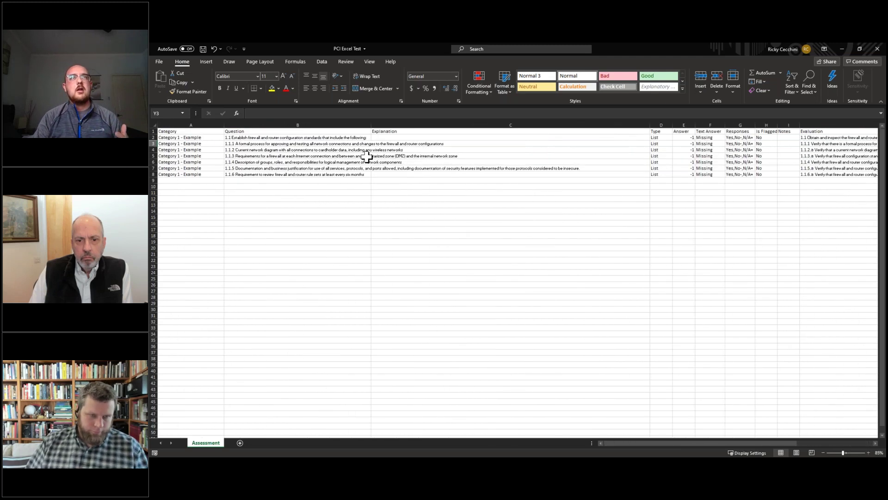
click(844, 47)
Step: Minimize Excel and export the Template Test assessment as an Excel file
click(842, 48)
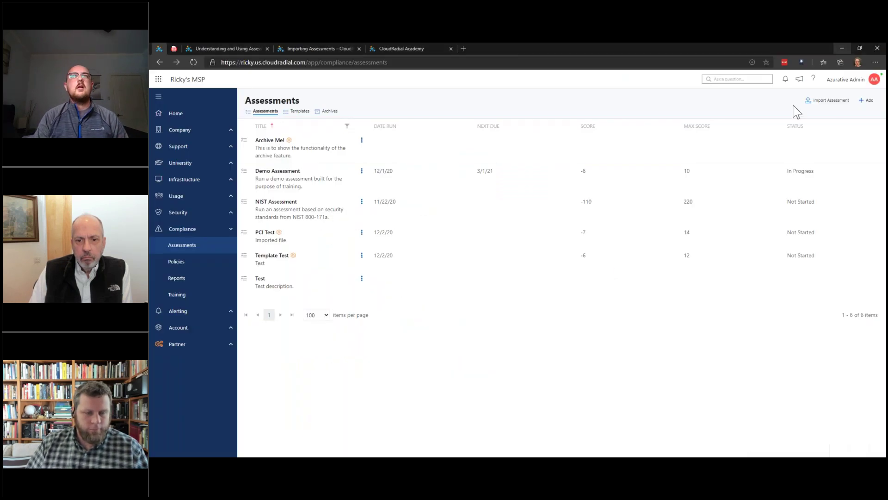
click(362, 257)
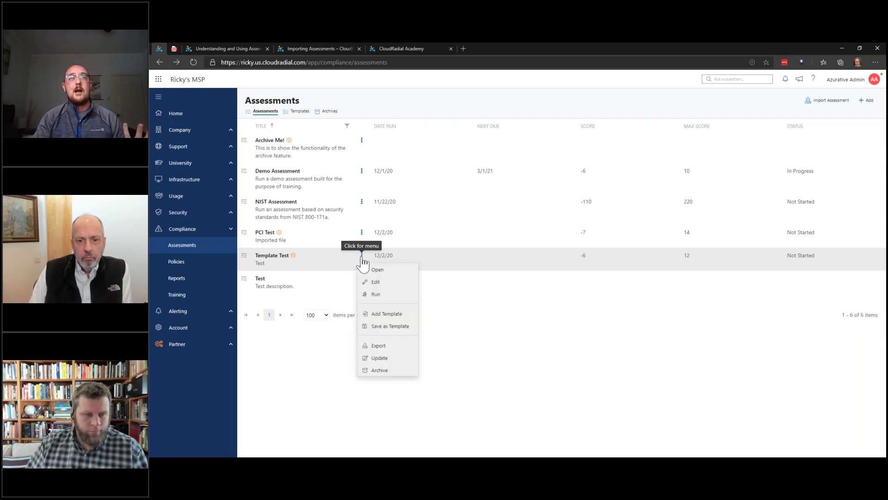
click(390, 347)
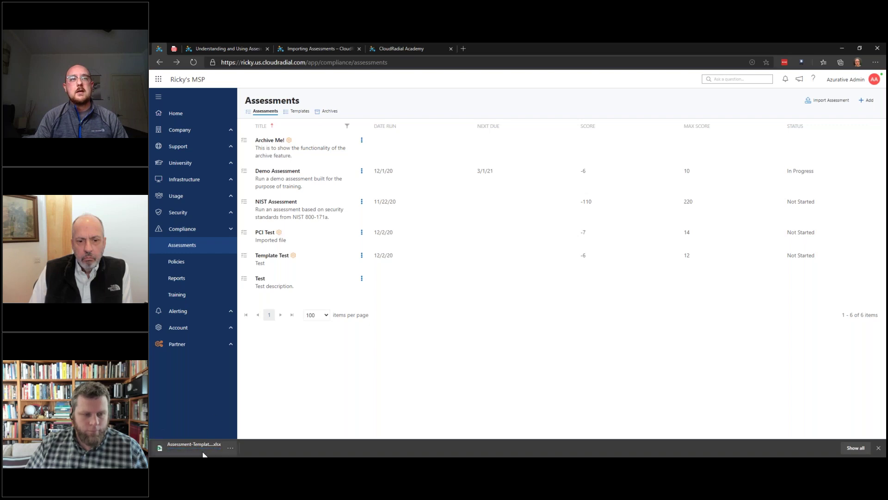
Step: Export the PCI Test assessment to Excel and open the downloaded PCI Test workbook
click(362, 233)
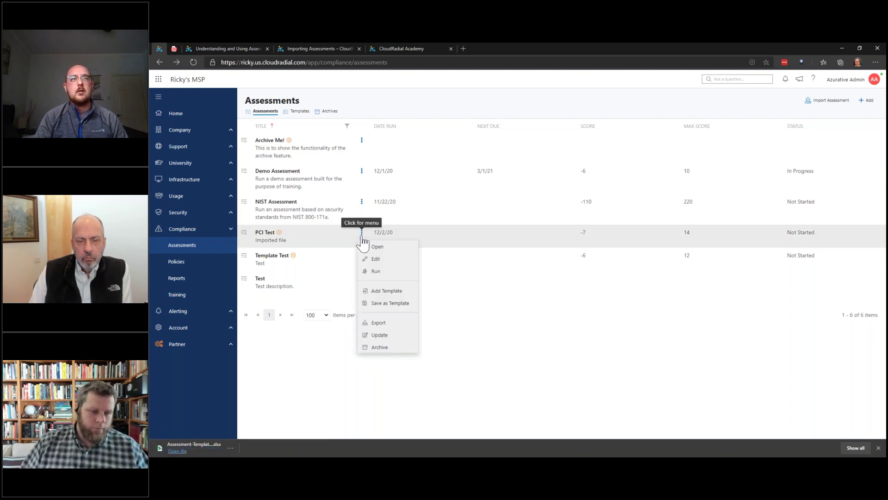
click(400, 323)
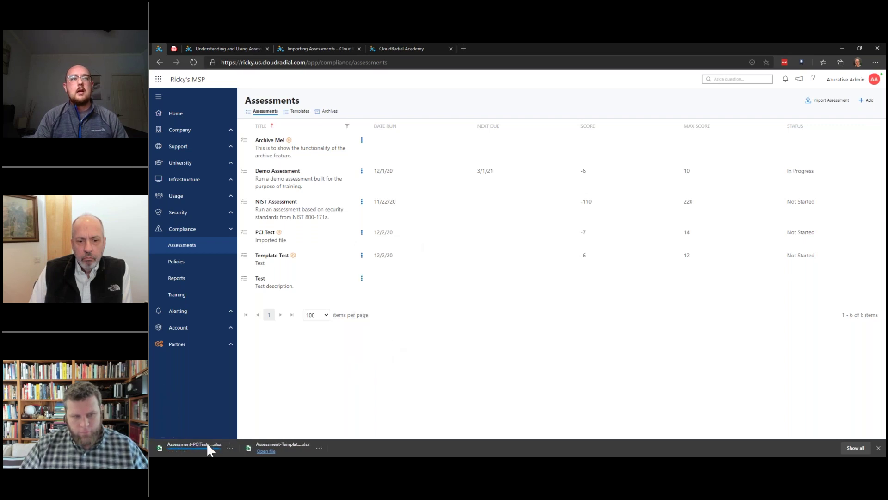
click(202, 445)
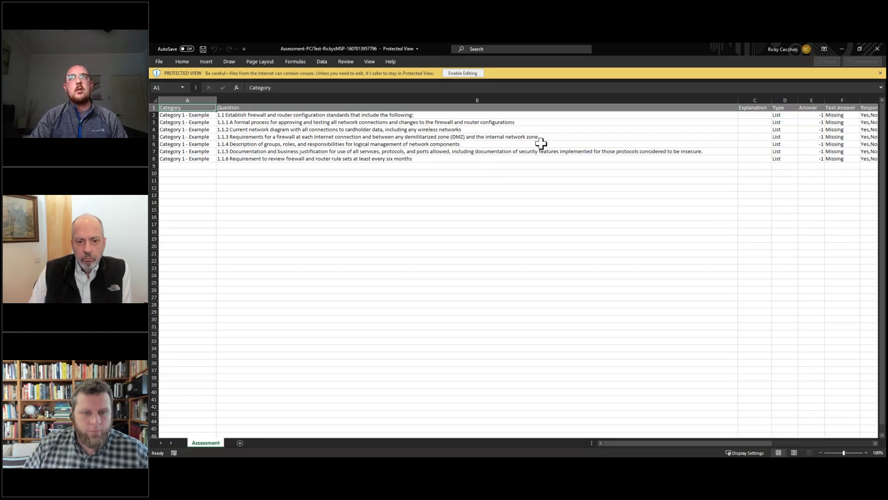
Step: Review row 6's exported fields, autofit UpdateKey column Y, then close the workbook and minimize Excel
click(541, 144)
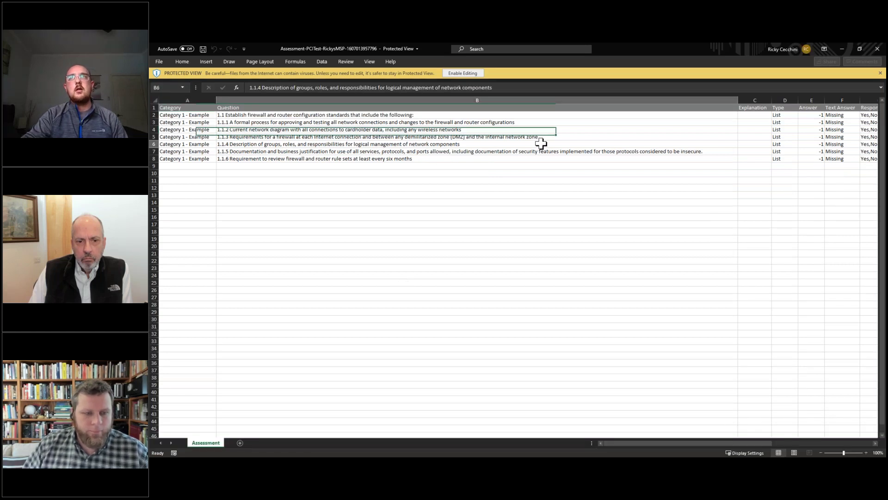
key(Right)
key(Right)
key(Right)
key(Right)
key(Right)
key(Right)
key(Right)
key(Right)
key(Right)
key(Right)
key(Right)
key(Right)
key(Right)
key(Right)
key(Right)
key(Right)
key(Right)
key(Right)
key(Right)
key(Right)
key(Right)
key(Right)
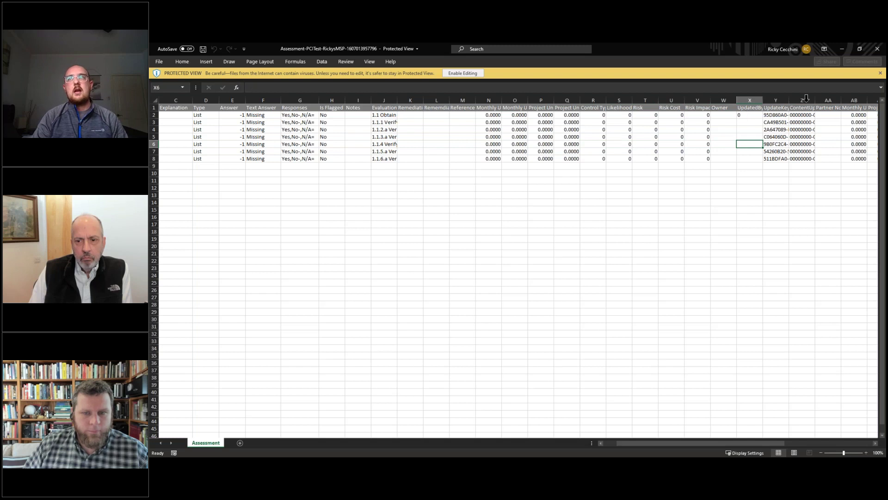
double_click(789, 100)
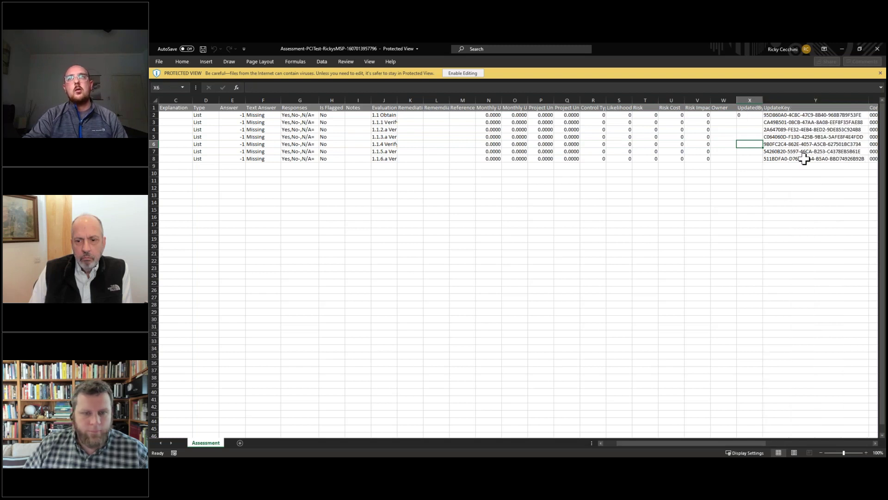
key(Right)
key(Right)
key(Right)
key(Right)
key(Right)
key(Right)
key(Right)
key(Right)
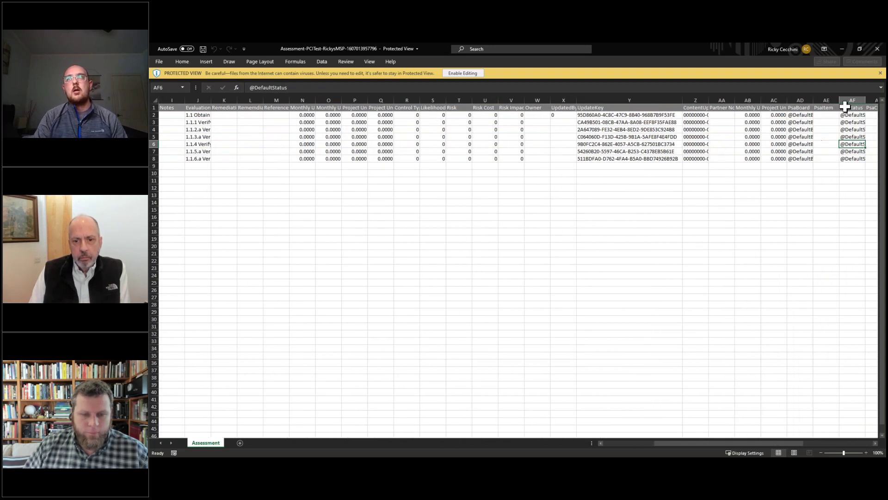
click(878, 48)
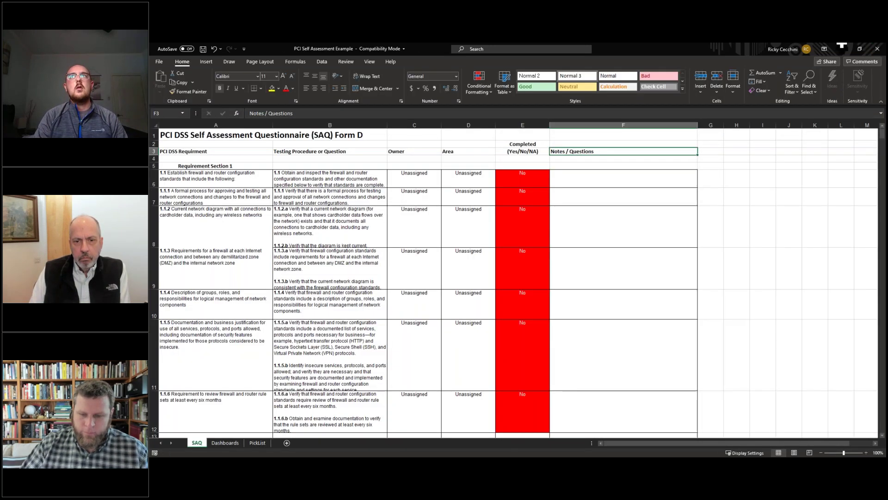
click(842, 46)
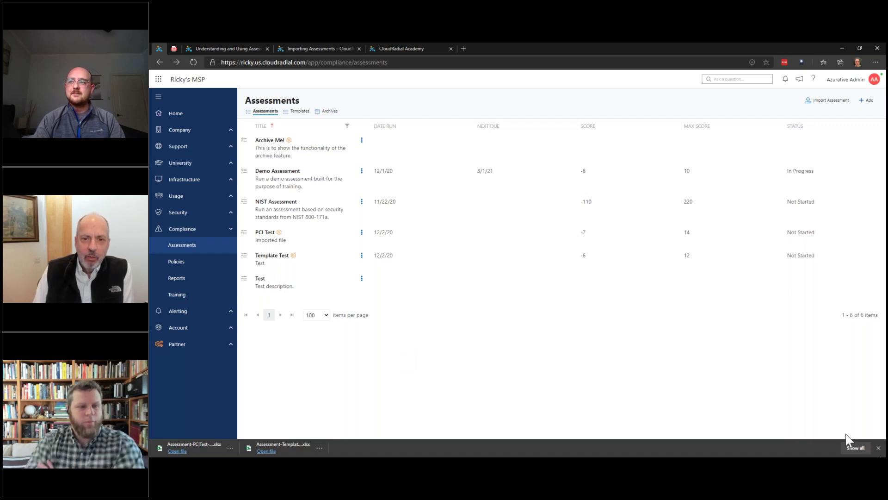
Step: Close the browser's downloads bar below the Assessments list
click(878, 447)
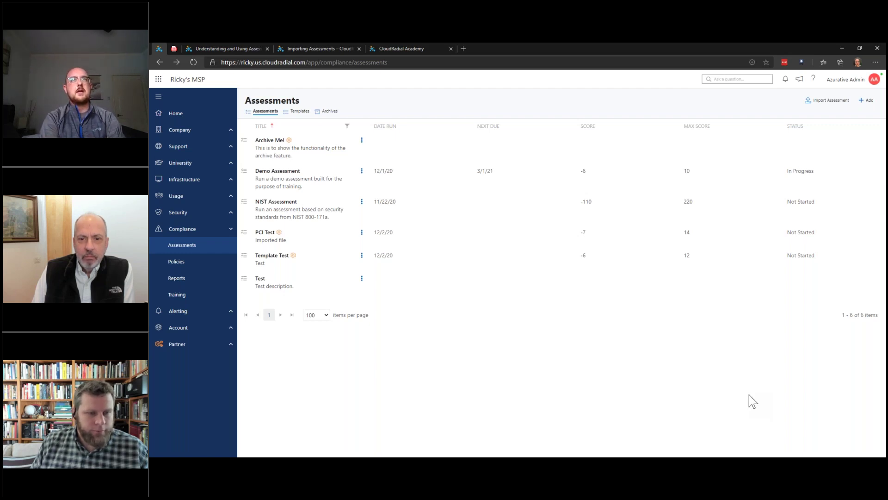
Step: Open the CloudRadial Community site in a new browser tab
key(ctrl+t)
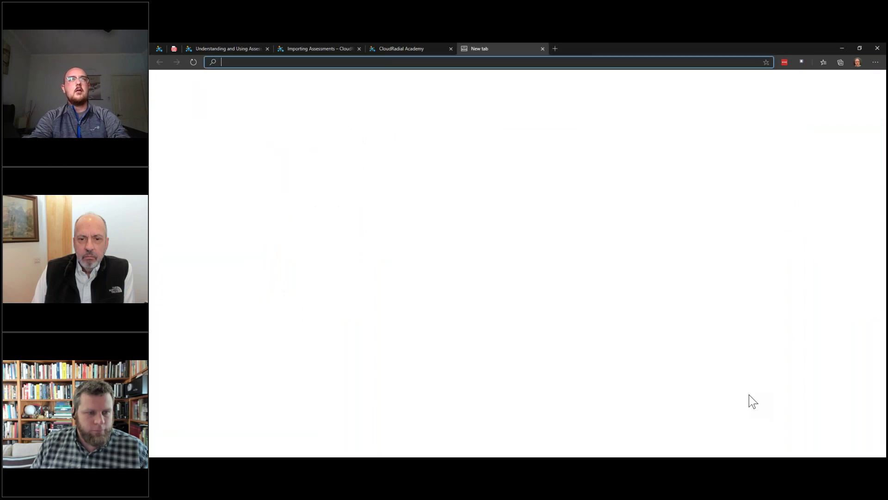
text(co)
key(Return)
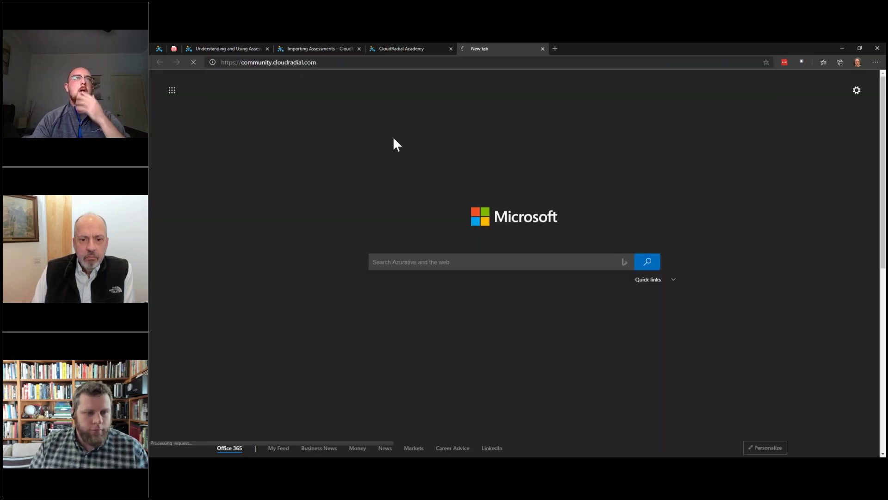
Step: Return to the Understanding and Using Assessments article and scroll to its NIST 800-171a download links
click(216, 46)
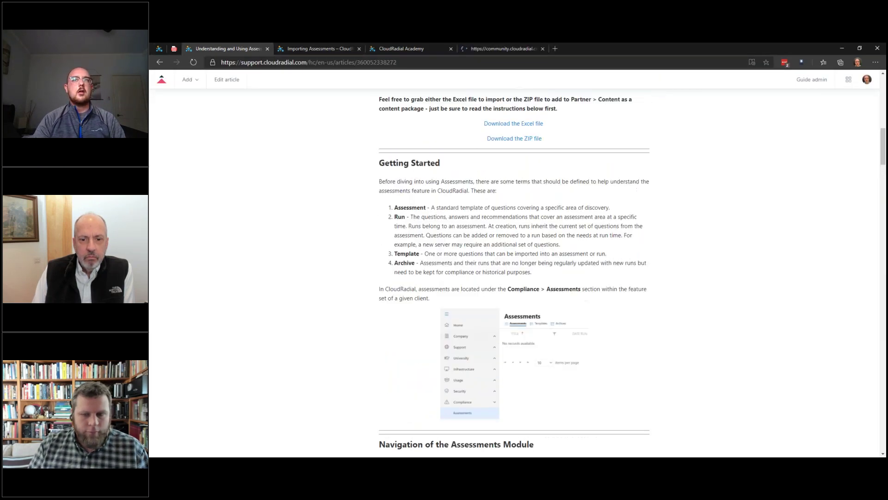
scroll(377, 289, up, 5)
scroll(377, 289, up, 6)
scroll(377, 289, down, 5)
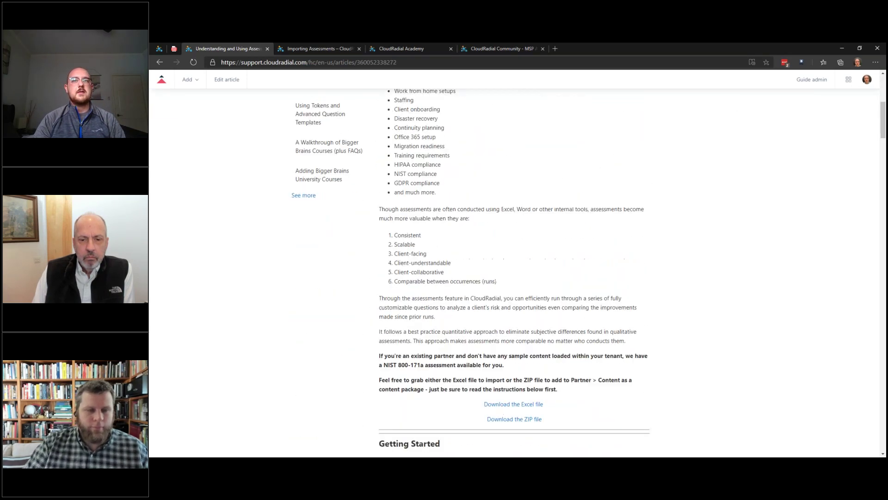
scroll(432, 324, down, 2)
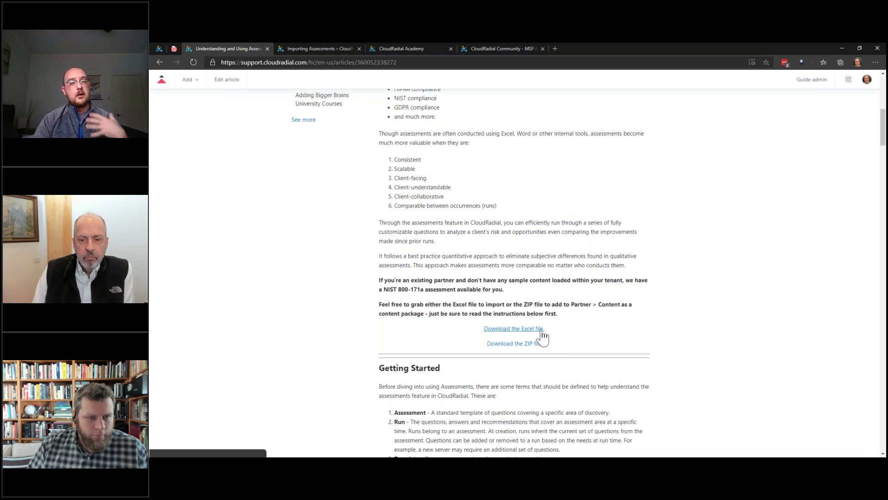
Step: On the Community Categories page, open the Assessments subcategory under Shared Content
click(495, 47)
scroll(853, 283, down, 1)
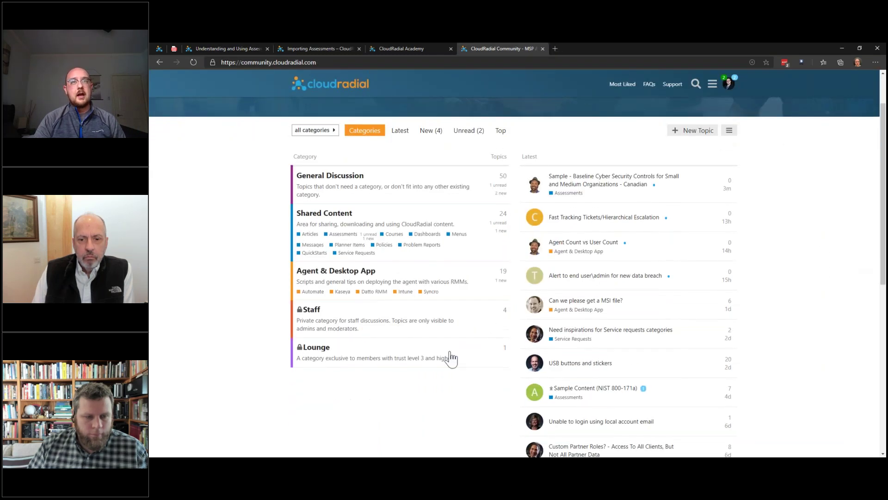
scroll(445, 370, down, 1)
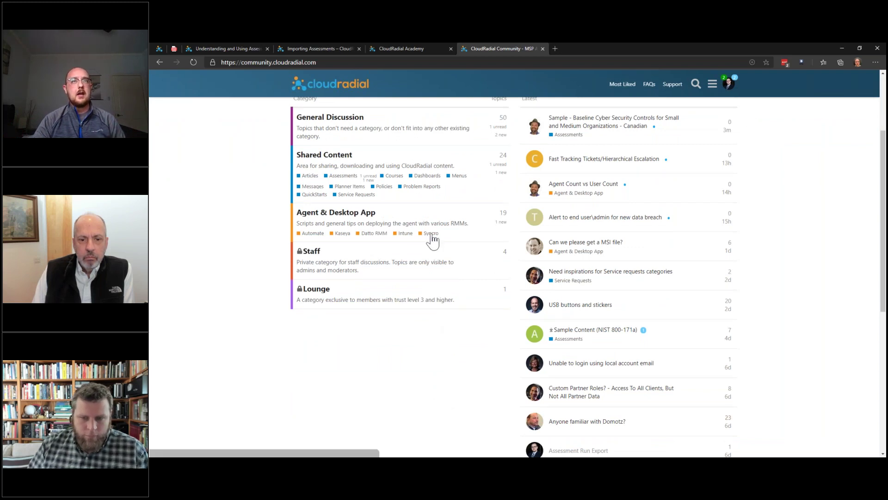
scroll(425, 236, up, 1)
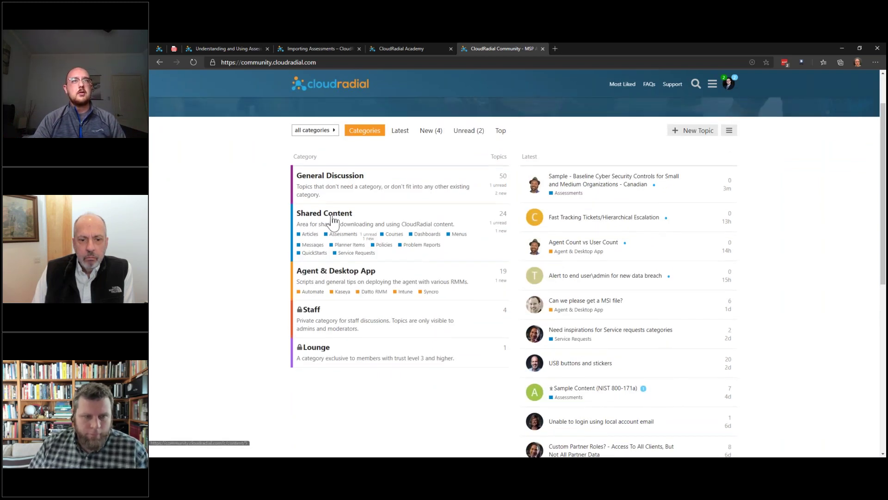
click(343, 233)
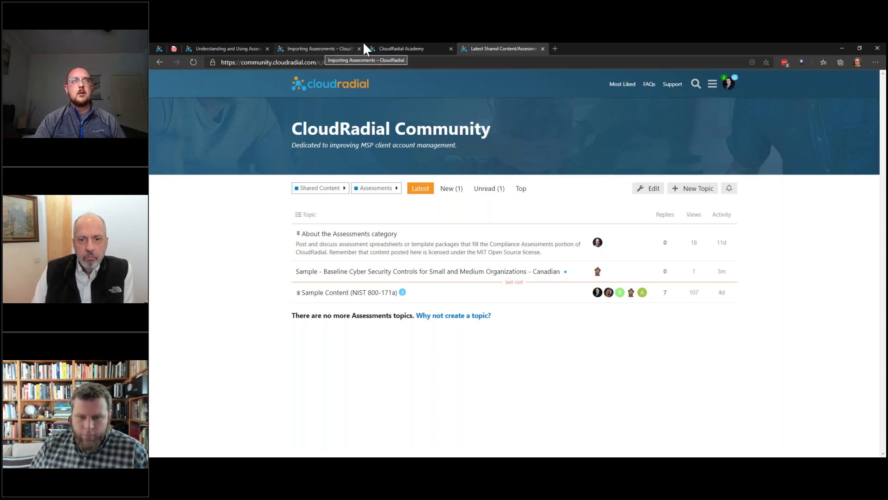
Step: Switch back to the partner portal's Assessments tab showing all six assessments
click(159, 48)
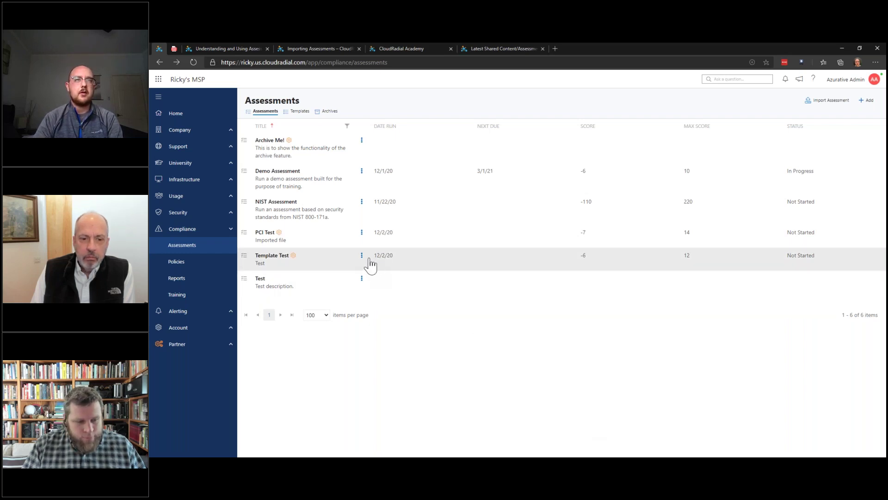
click(393, 262)
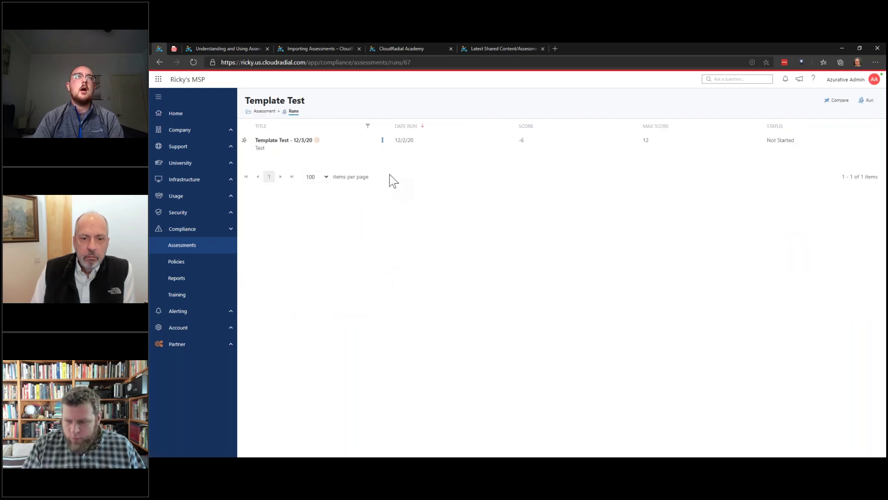
click(384, 141)
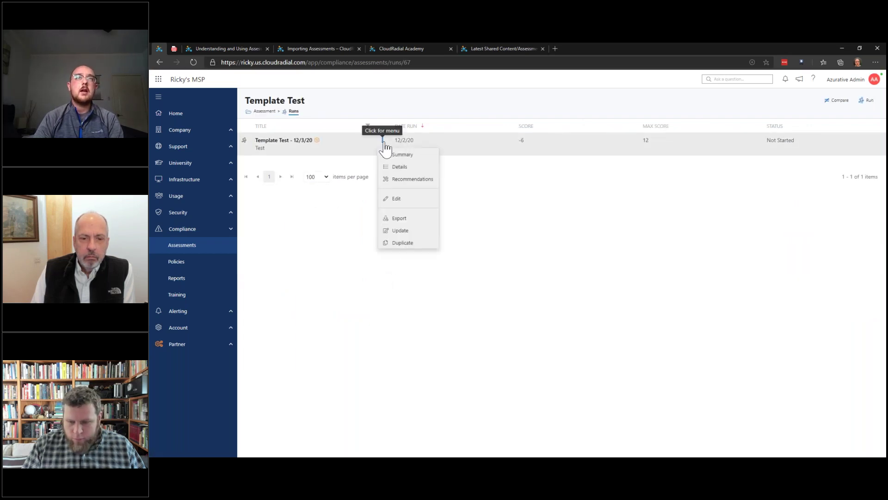
click(397, 199)
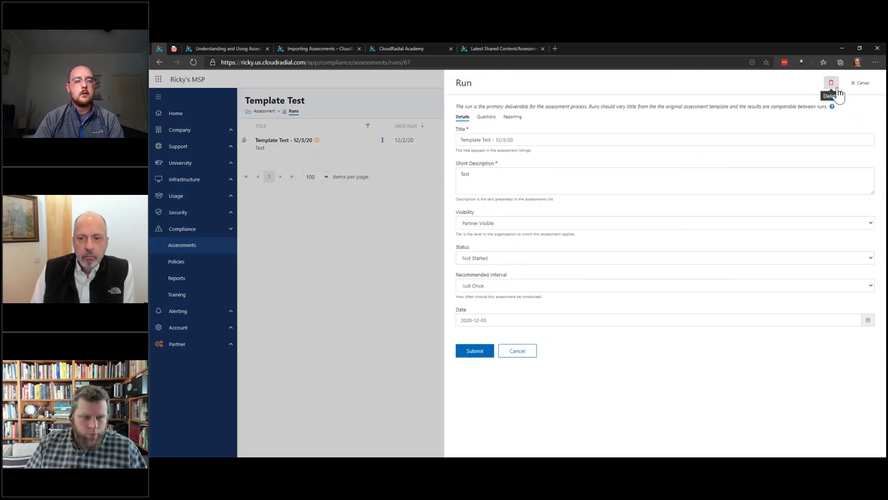
click(832, 84)
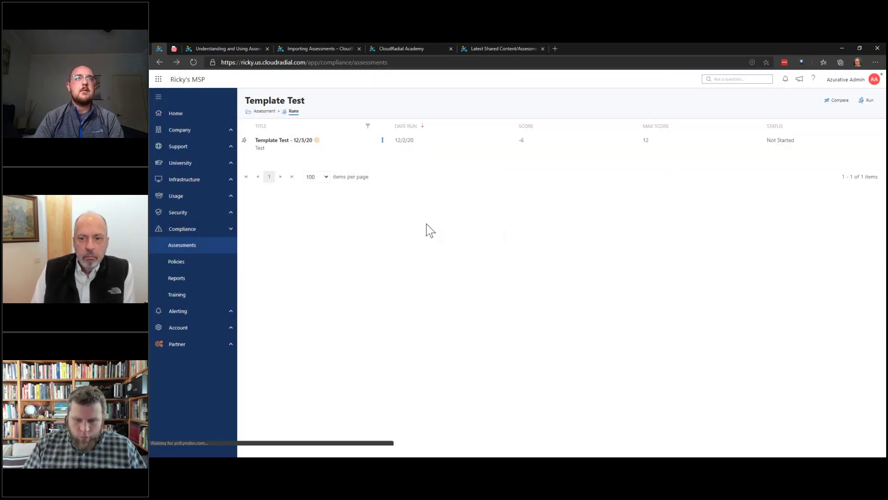
click(361, 255)
click(377, 283)
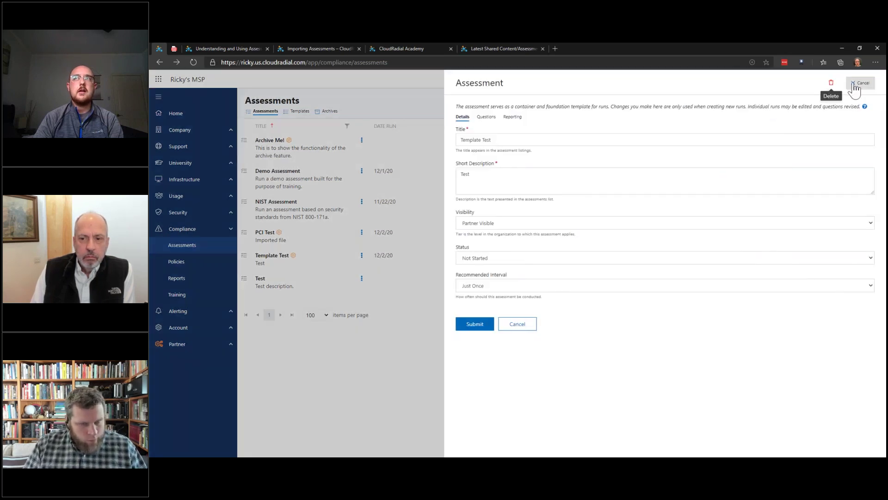
click(860, 85)
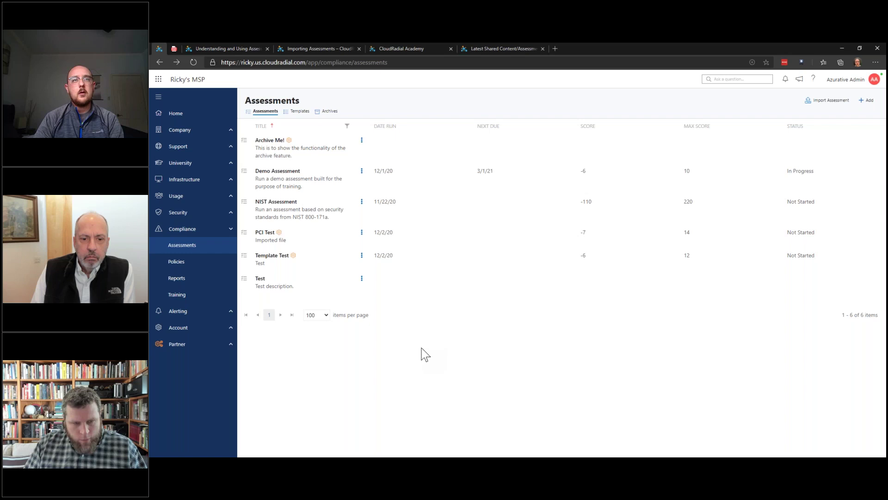
Step: Archive Template Test, confirm it appears under Archives, then return to the active Assessments list
click(362, 256)
click(392, 373)
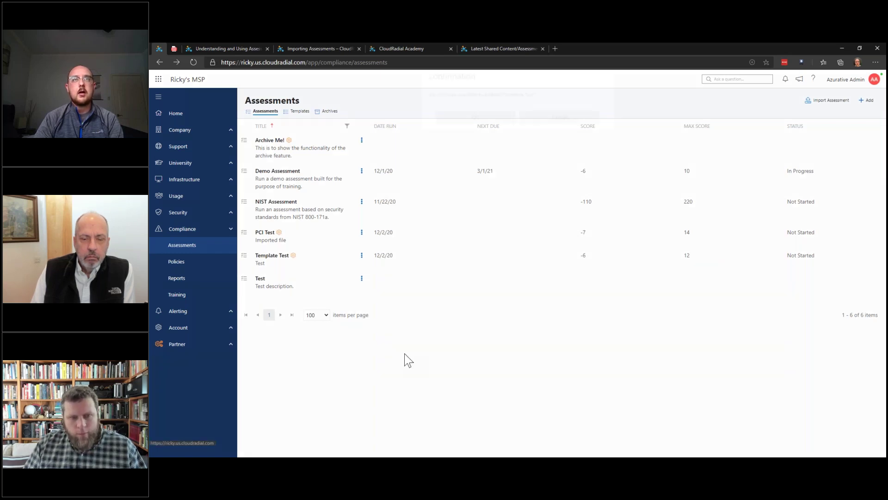
click(505, 142)
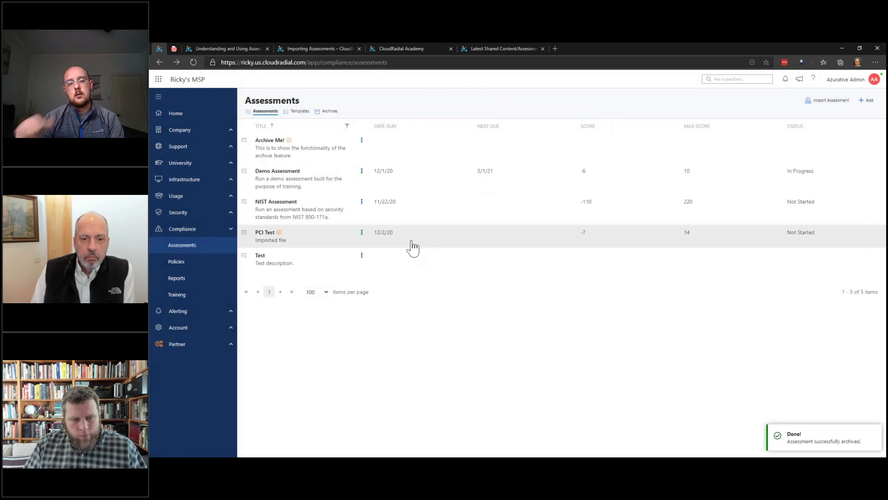
click(328, 112)
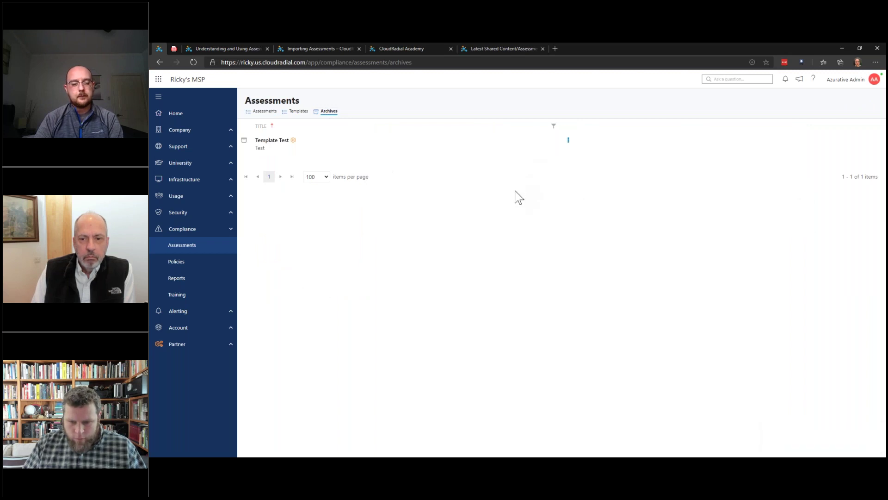
key(alt+Left)
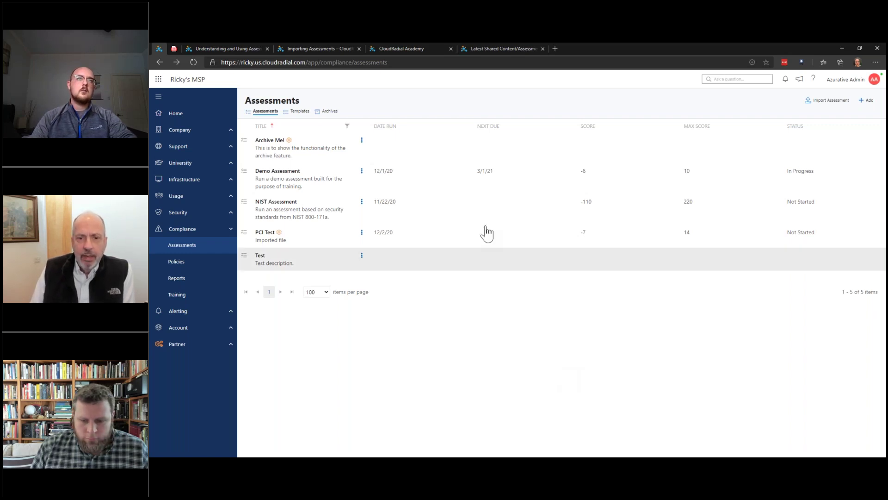
Step: Duplicate Demo Assessment's 12/2/20 run as Demo Assessment - 12/3/20, then go back to Assessments
click(478, 189)
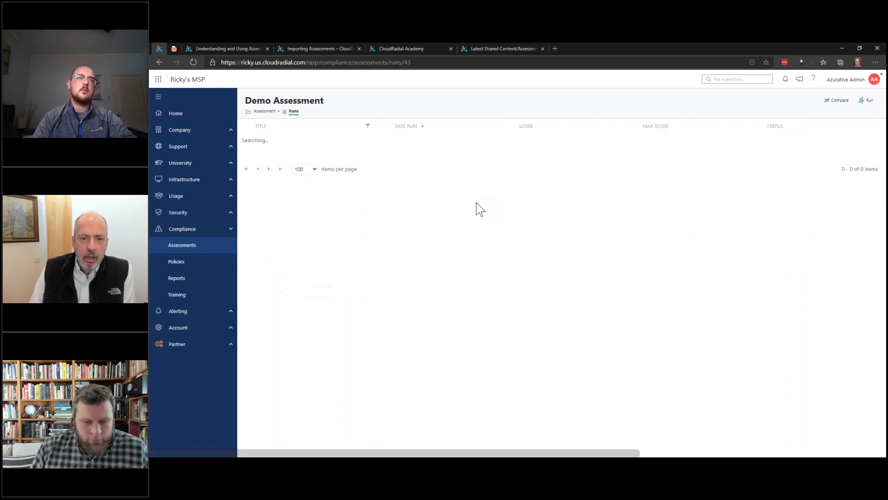
click(382, 232)
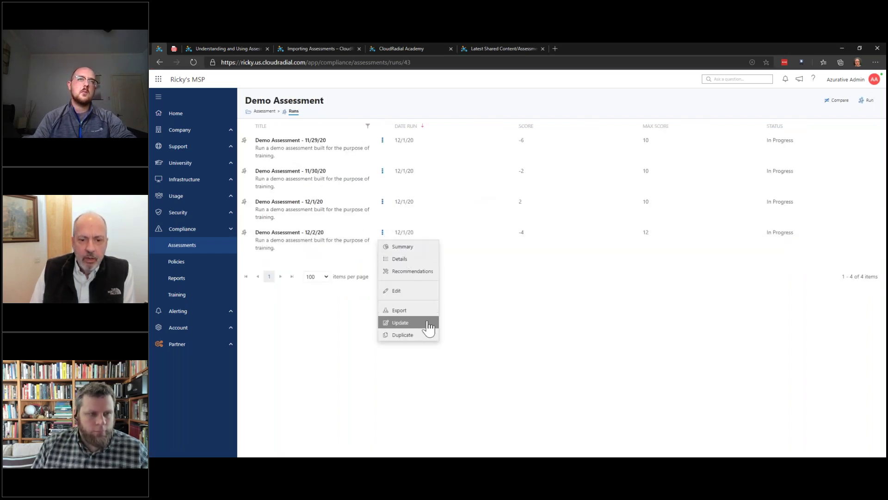
click(428, 336)
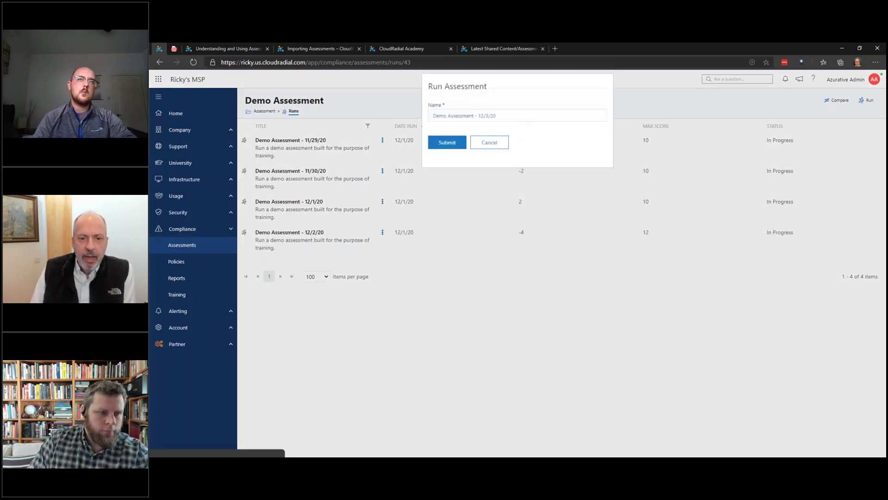
click(460, 154)
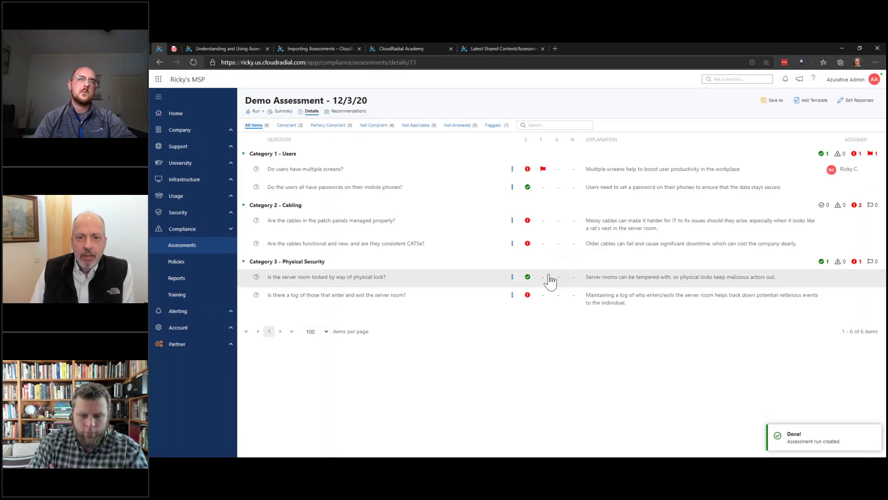
key(alt+Left)
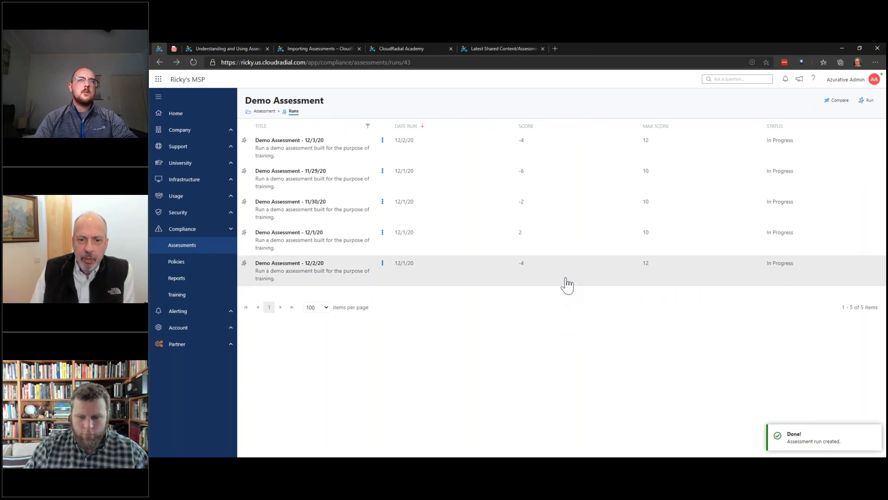
key(alt+Left)
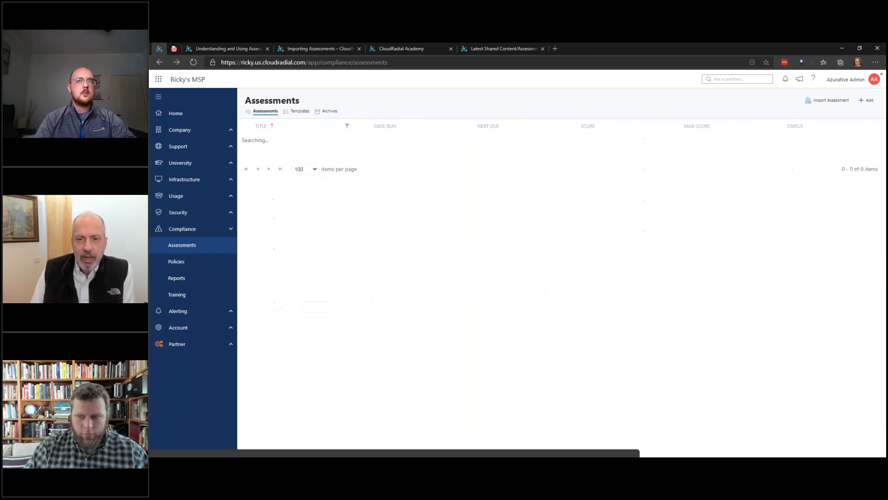